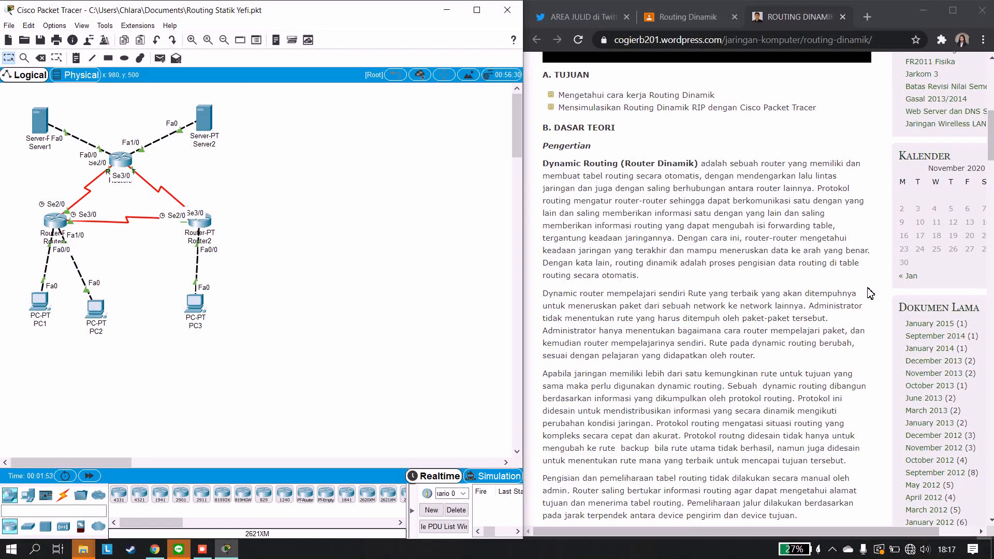
# Read the dynamic routing article from its theory section through the network scheme and the RIP configuration steps for Router1.
pyautogui.scroll(-7, 870, 293)
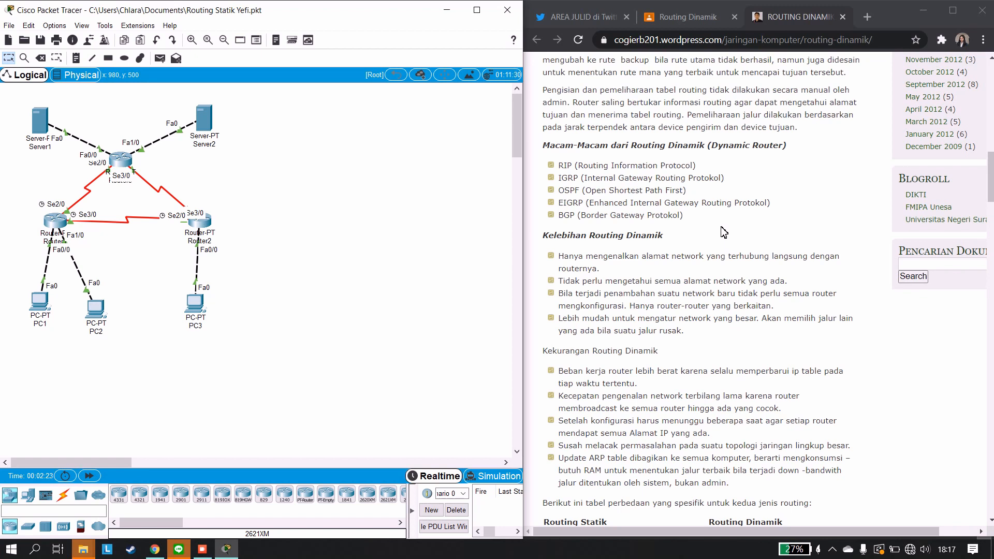
pyautogui.scroll(-1, 724, 231)
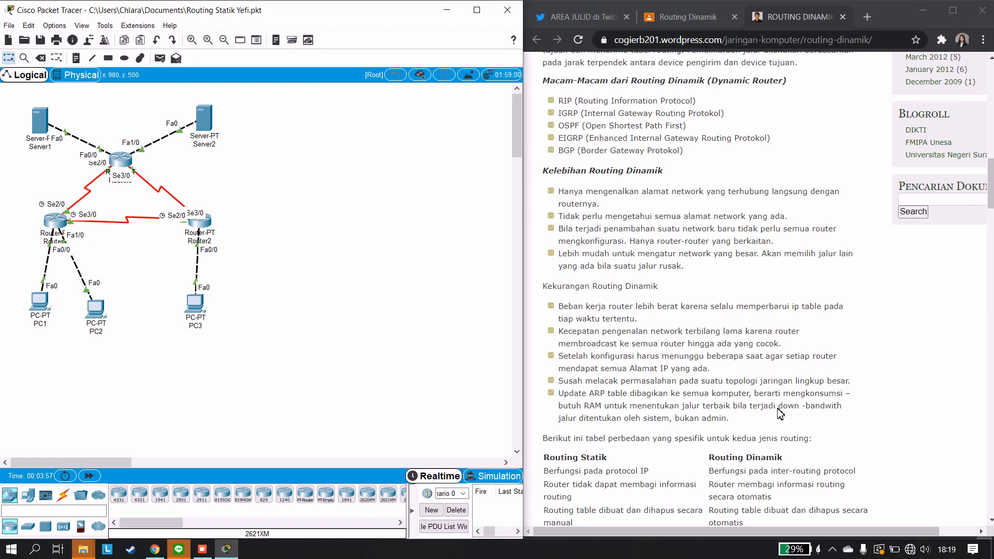
pyautogui.scroll(-5, 780, 413)
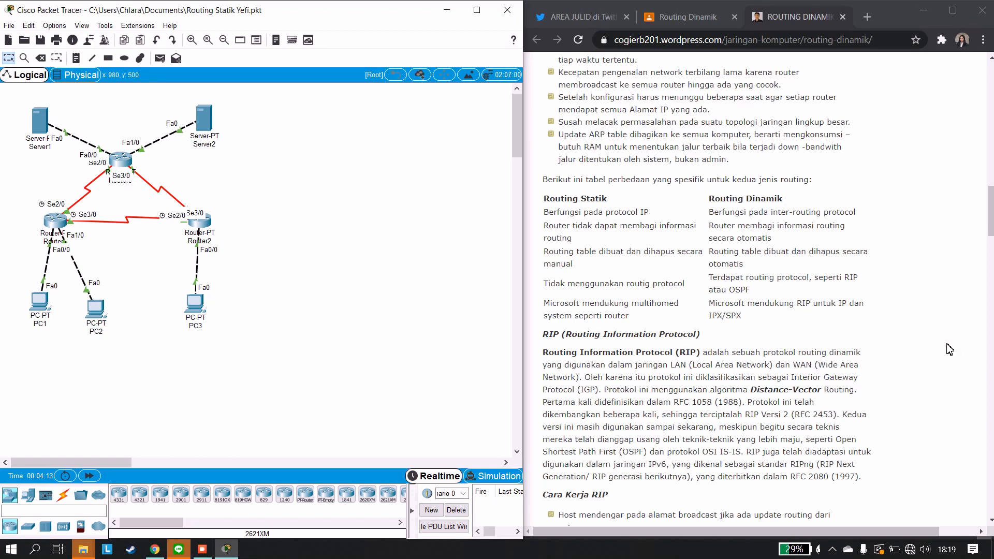
pyautogui.scroll(-5, 949, 349)
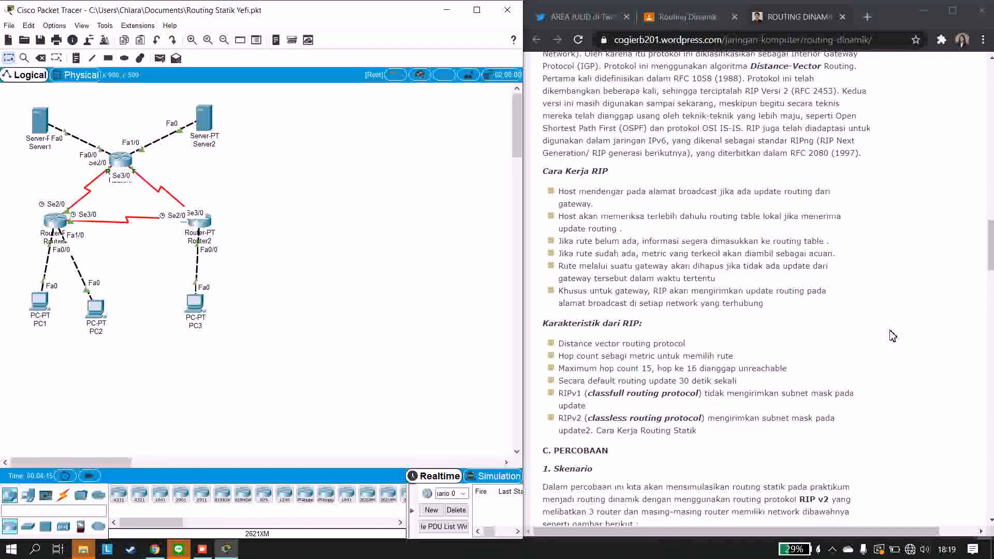
pyautogui.scroll(-3, 645, 259)
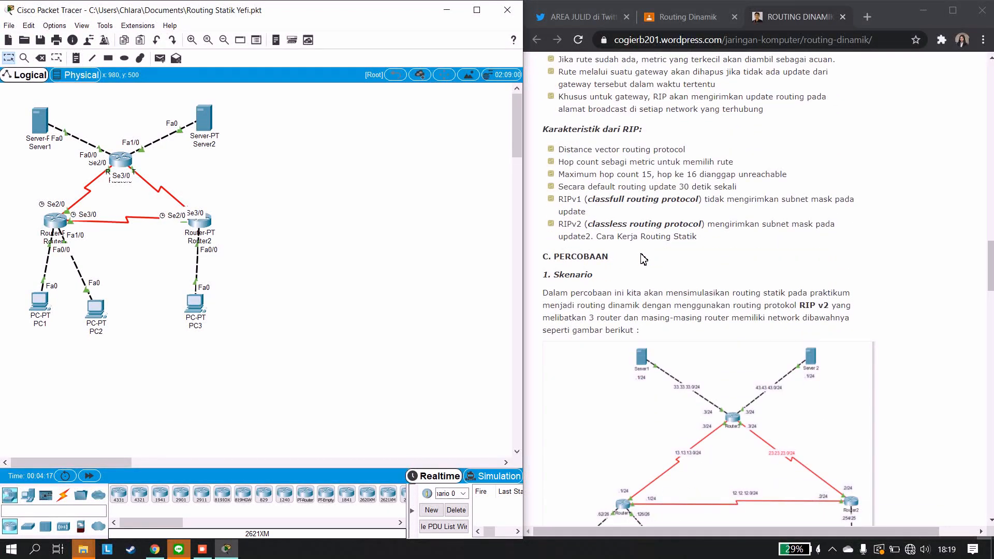
pyautogui.scroll(-1, 644, 259)
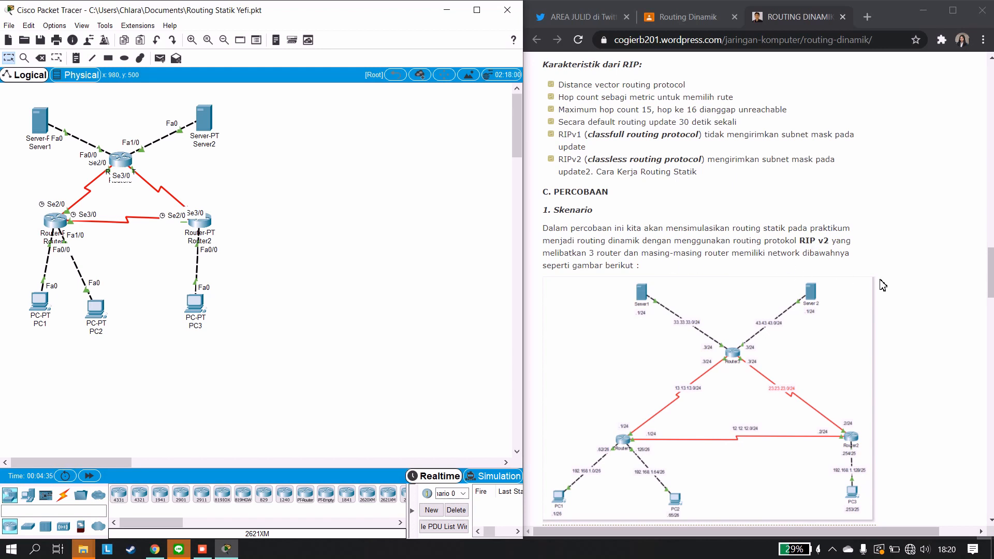
pyautogui.scroll(-3, 767, 317)
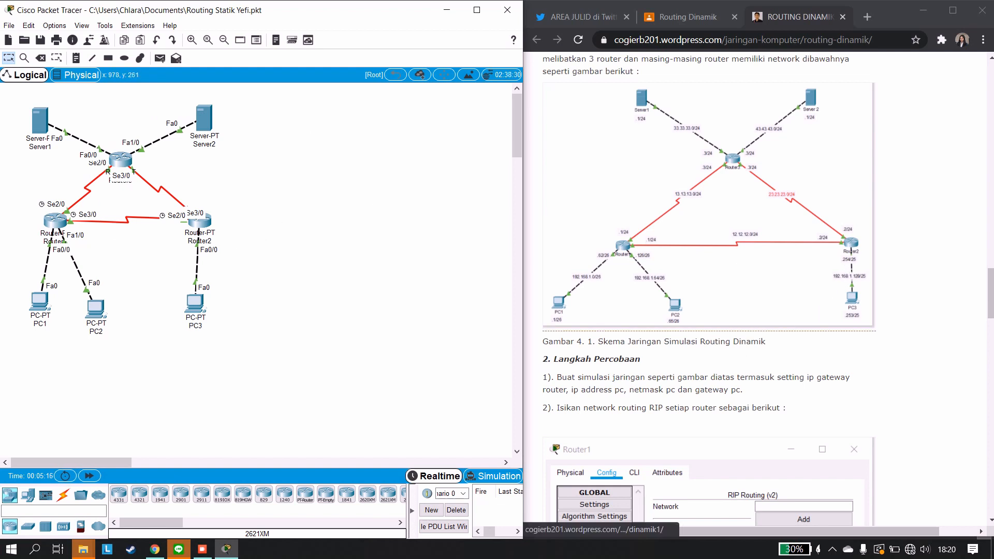
pyautogui.scroll(-1, 644, 377)
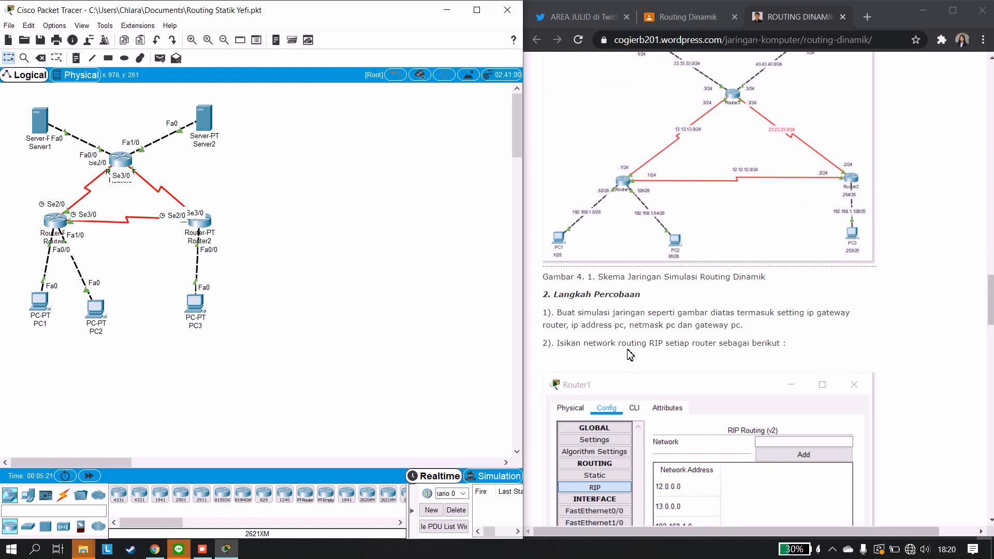
pyautogui.scroll(-3, 715, 334)
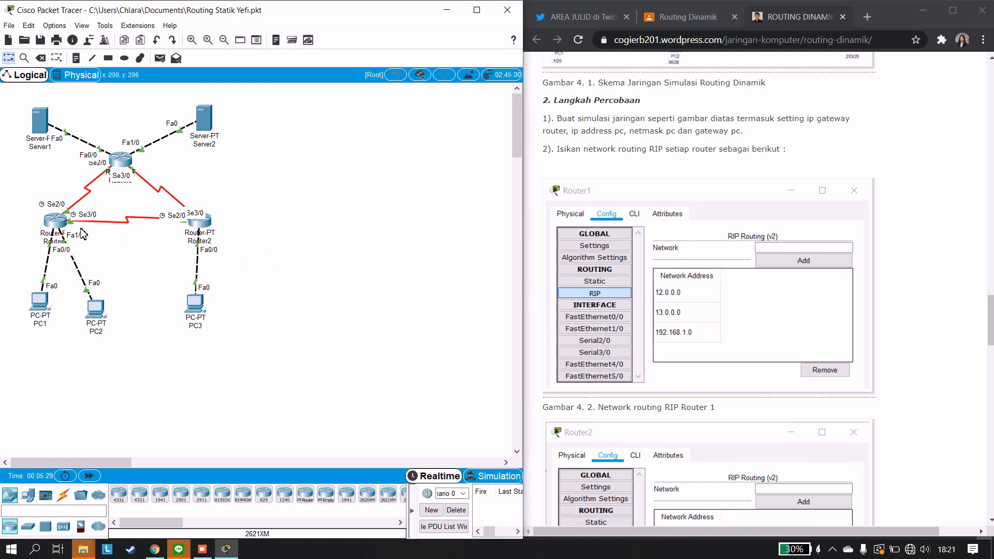
# In Router1's RIP routing configuration, add the network 12.12.12.12.
pyautogui.click(48, 217)
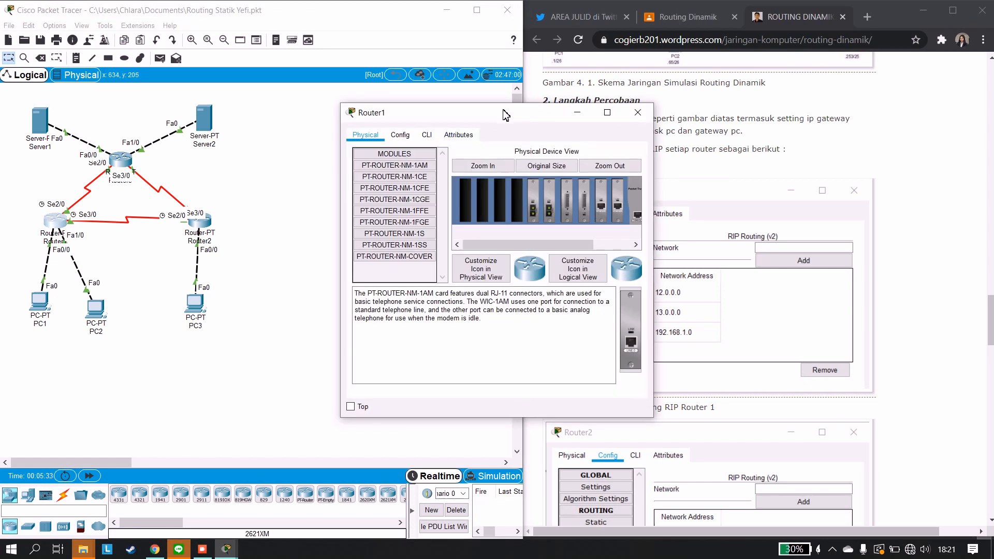
pyautogui.moveTo(513, 115); pyautogui.dragTo(367, 124)
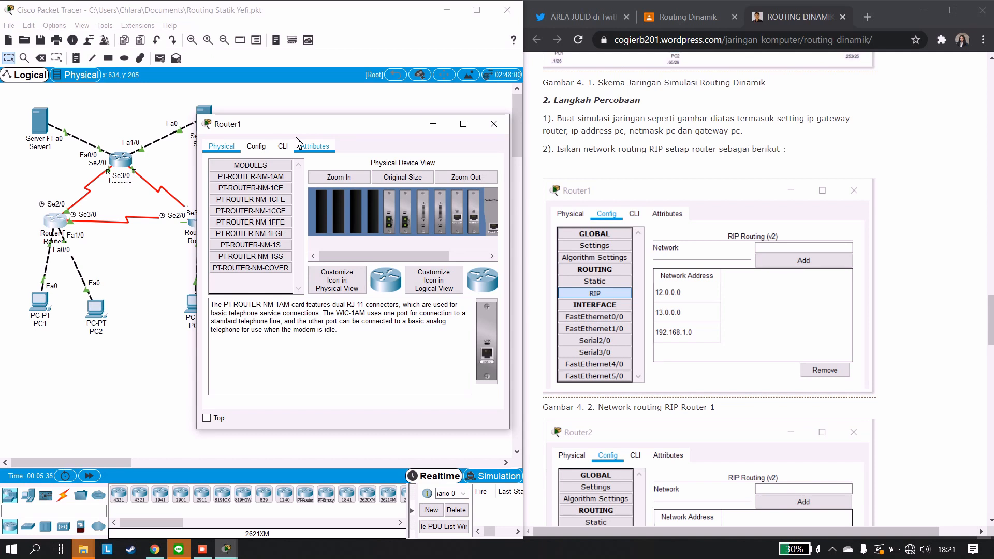
pyautogui.click(257, 146)
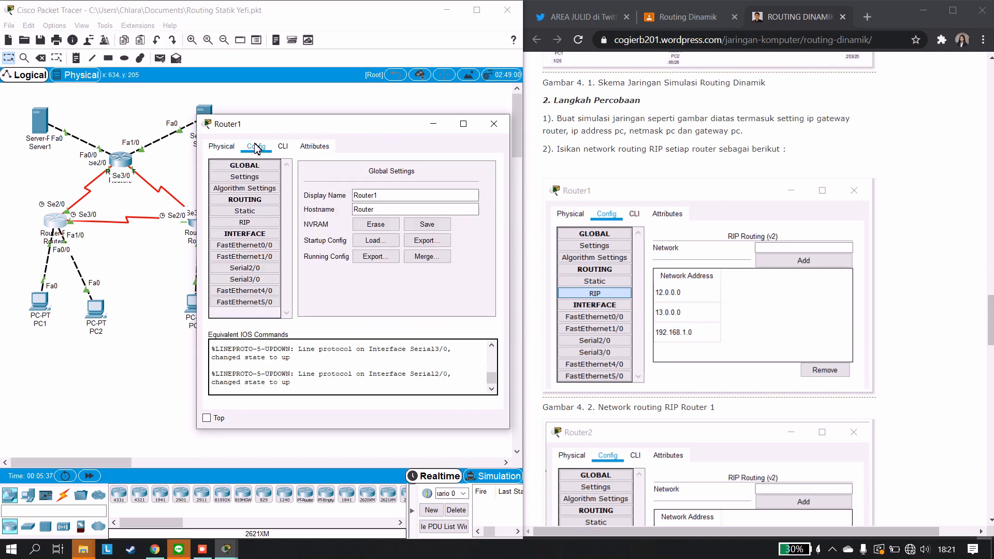
pyautogui.click(246, 223)
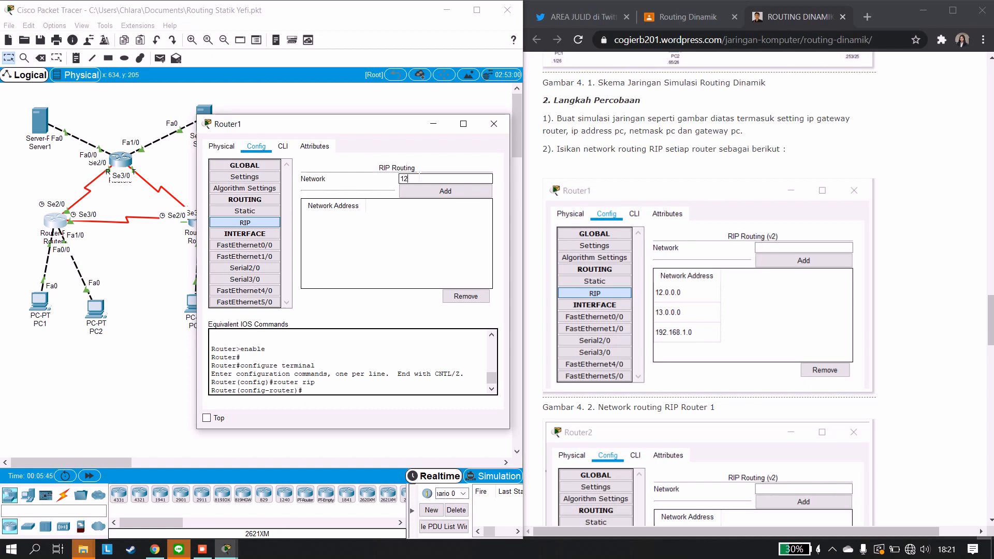
pyautogui.write('.12.12.12')
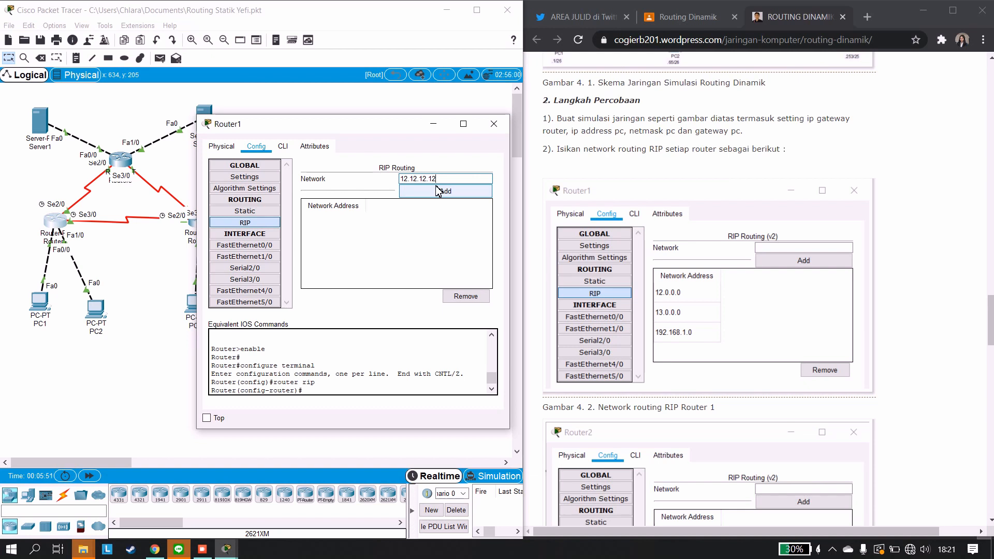
pyautogui.click(438, 191)
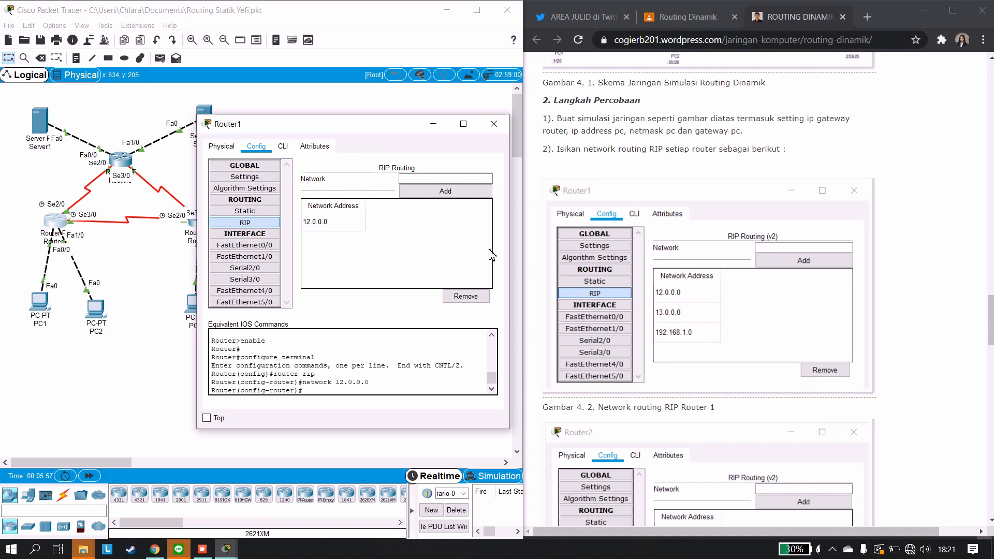
# Add the networks 13.13.13.13 and 192.168.1.0 to Router1's RIP routing and close its configuration window.
pyautogui.click(423, 179)
pyautogui.write('13.13.13.13')
pyautogui.click(430, 192)
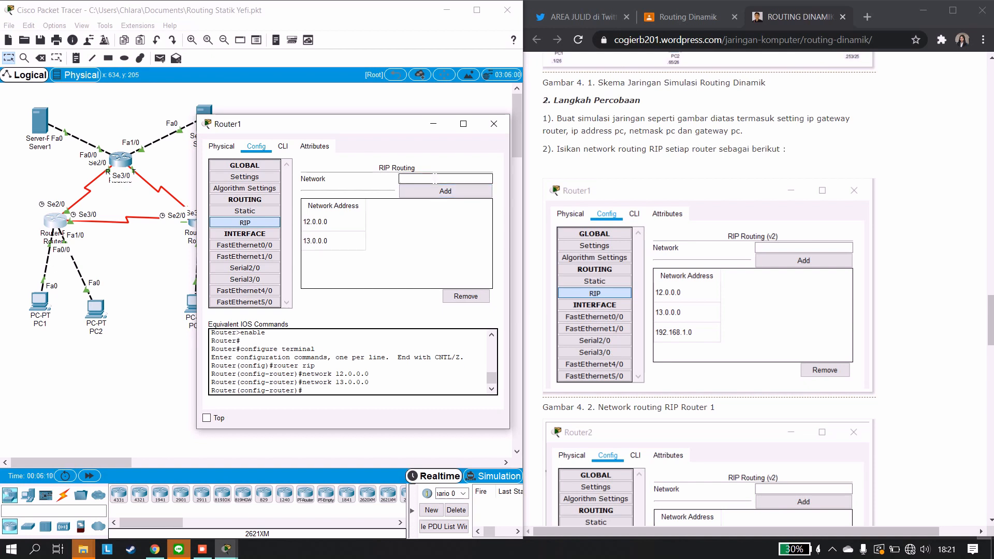
pyautogui.click(435, 180)
pyautogui.write('19')
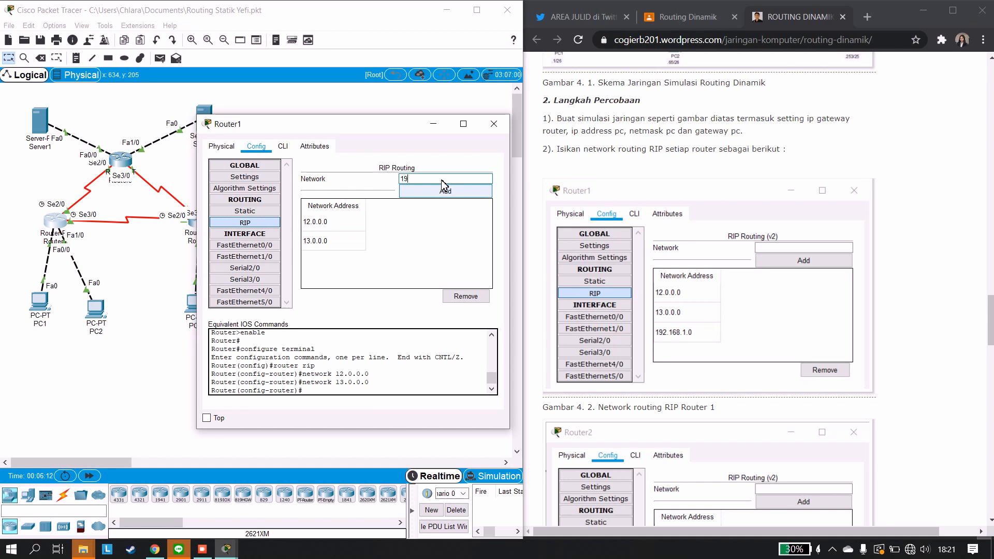
pyautogui.write('2.168')
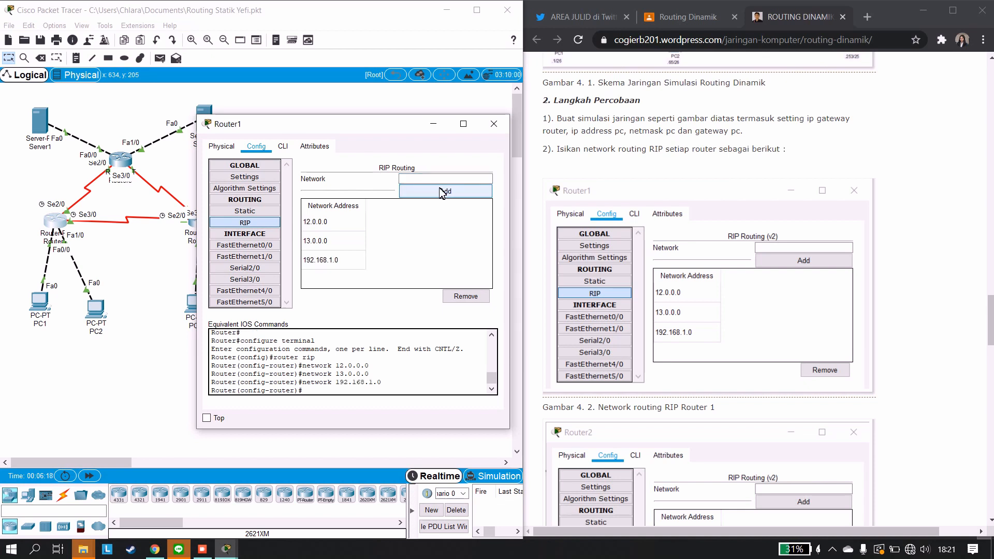
pyautogui.click(444, 189)
pyautogui.click(490, 121)
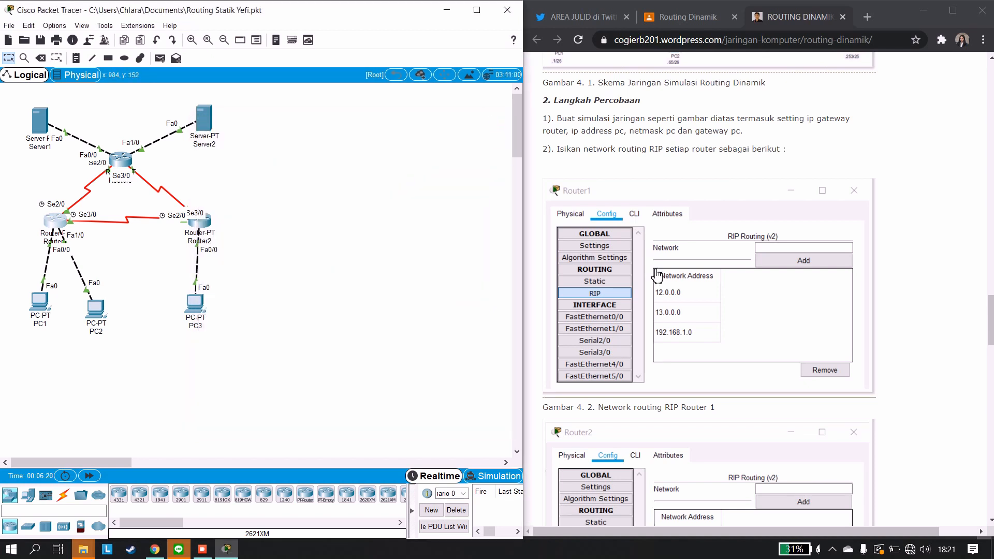
# Consult the article's Router2 example and add the network 12.12.12.12 to Router2's RIP routing.
pyautogui.scroll(-5, 658, 276)
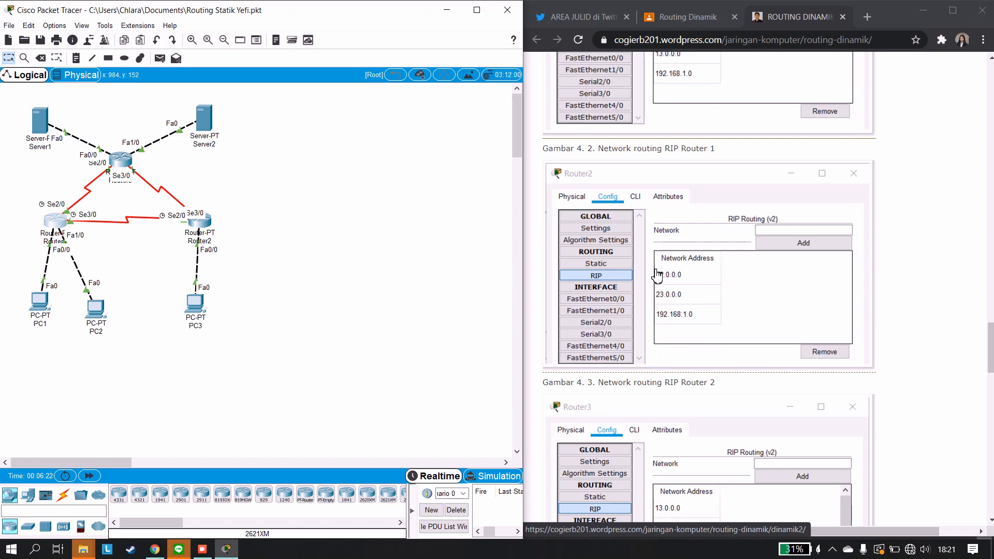
pyautogui.scroll(-1, 656, 276)
pyautogui.click(200, 220)
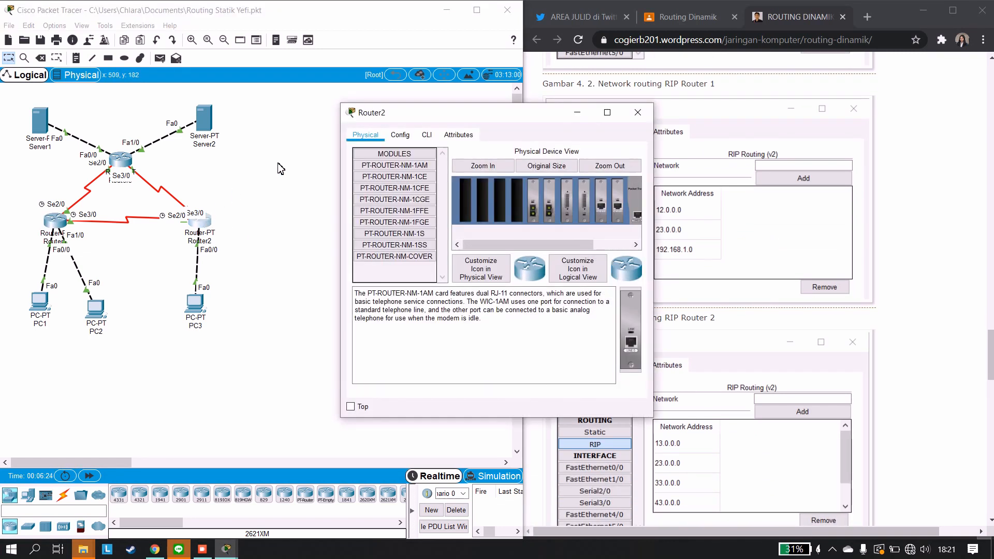
pyautogui.moveTo(450, 121); pyautogui.dragTo(354, 120)
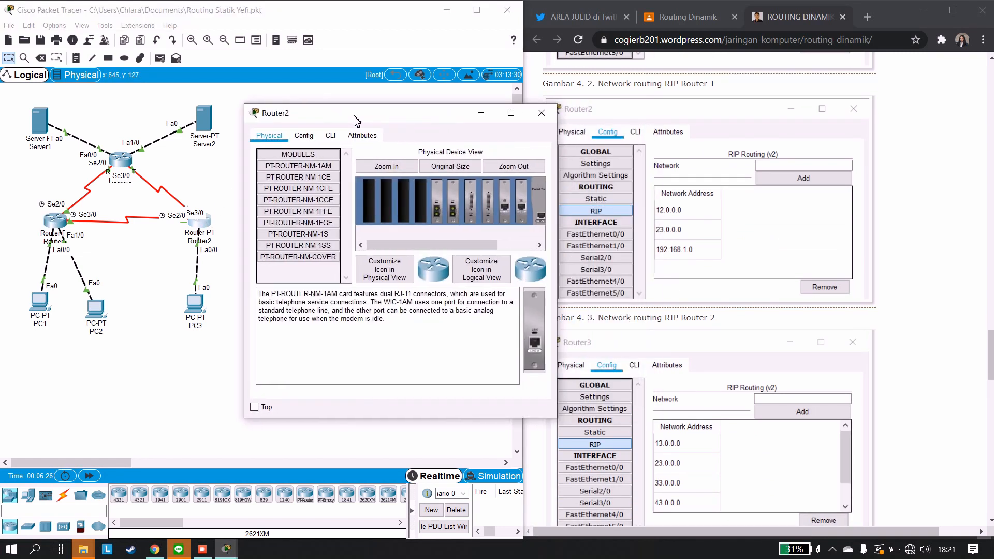
pyautogui.click(304, 136)
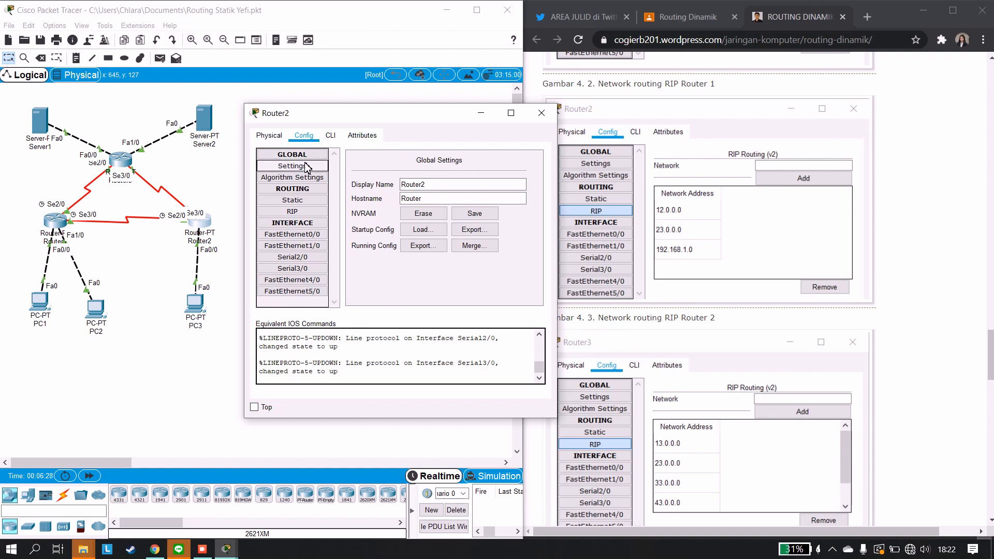
pyautogui.click(293, 211)
pyautogui.click(487, 167)
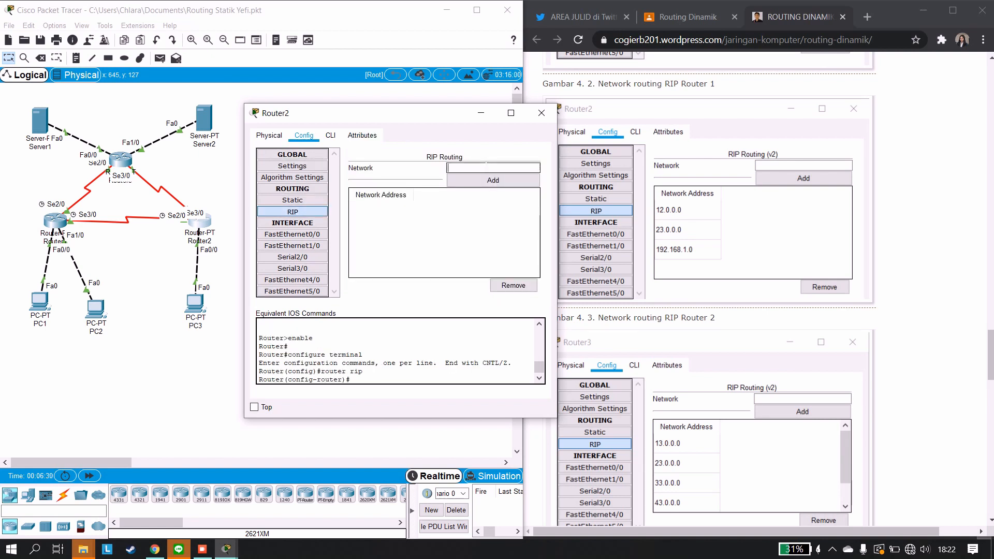
pyautogui.write('12.12.12.12')
pyautogui.click(484, 179)
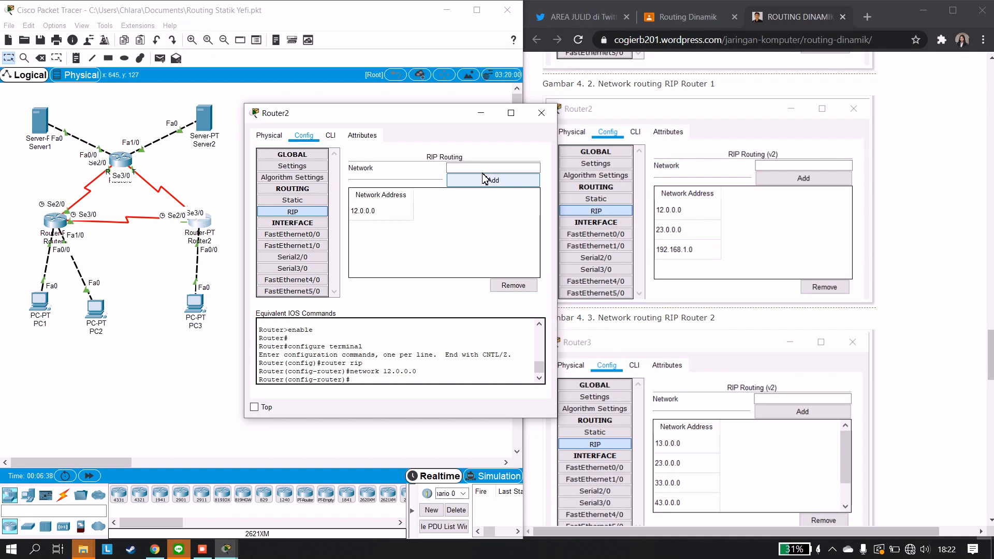
# Add the networks 23.23.23.23 and 192.168.1.0 to Router2's RIP routing and close its configuration window.
pyautogui.click(487, 169)
pyautogui.write('2')
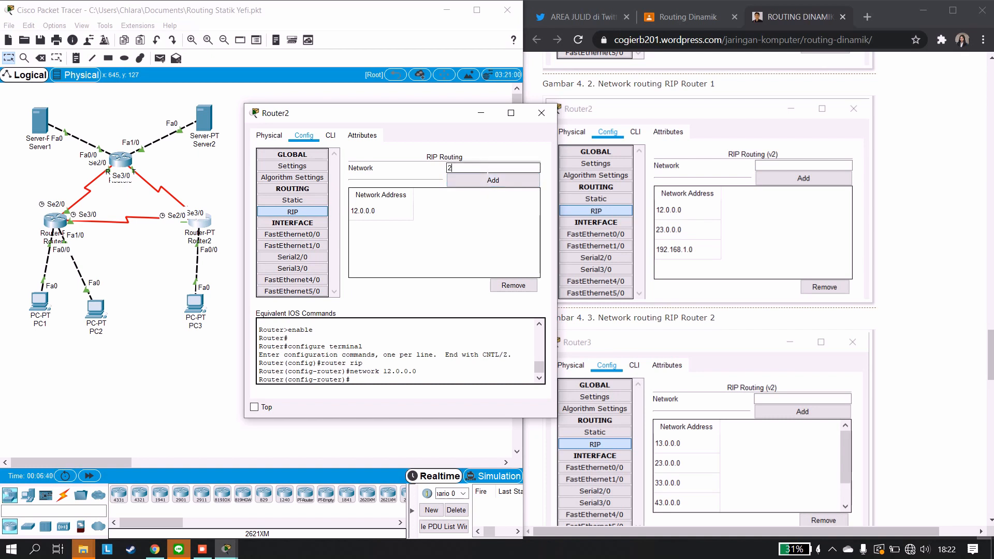
pyautogui.write('3.23.23.23')
pyautogui.click(493, 180)
pyautogui.write('192.168')
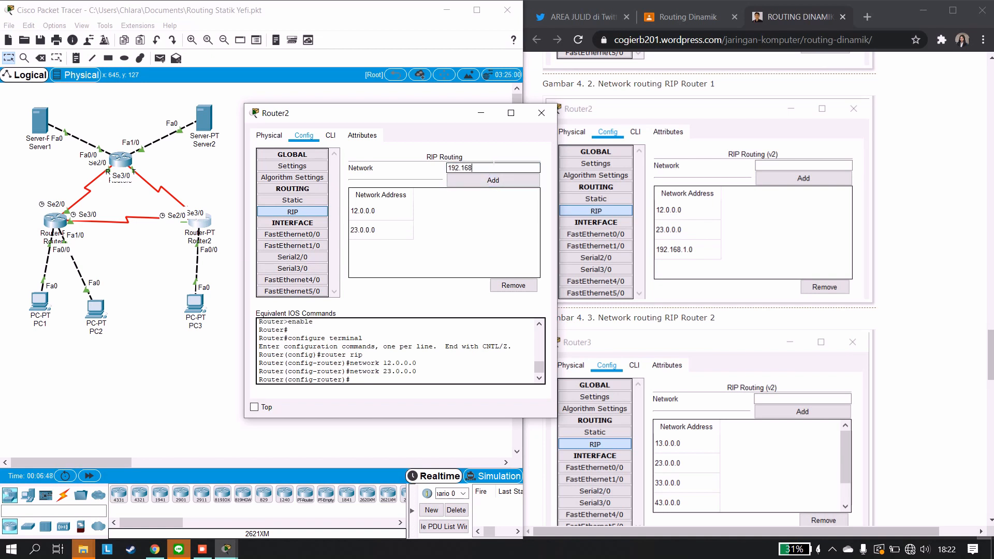
pyautogui.write('.1.0')
pyautogui.click(493, 179)
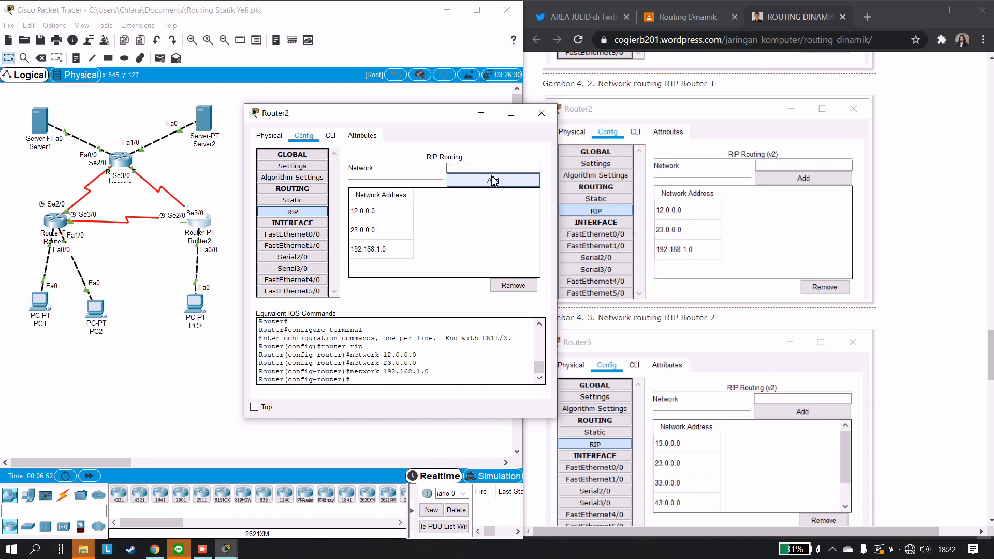
pyautogui.click(541, 112)
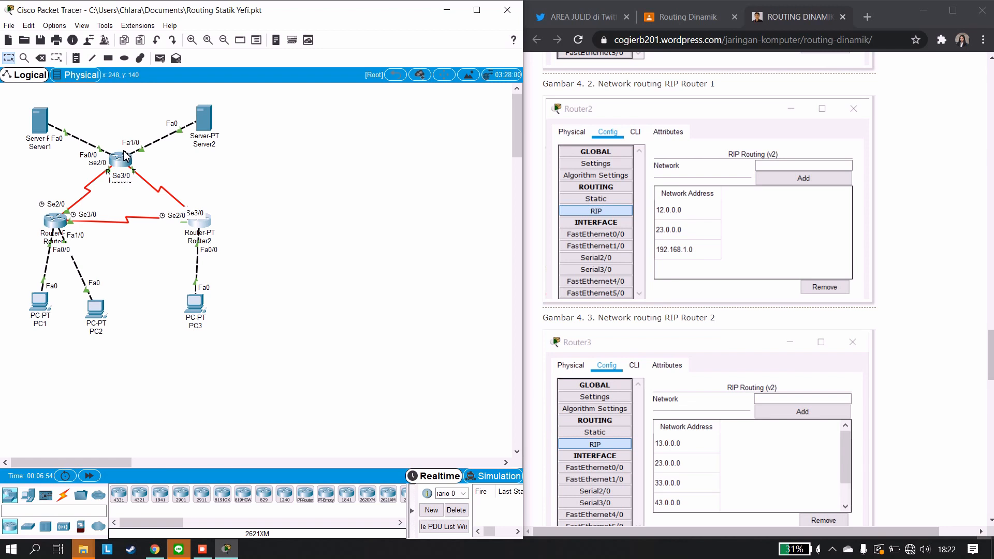
# Open Router3's RIP routing configuration and add the network 13.13.13.13, following the article's Router3 example.
pyautogui.click(200, 220)
pyautogui.click(427, 134)
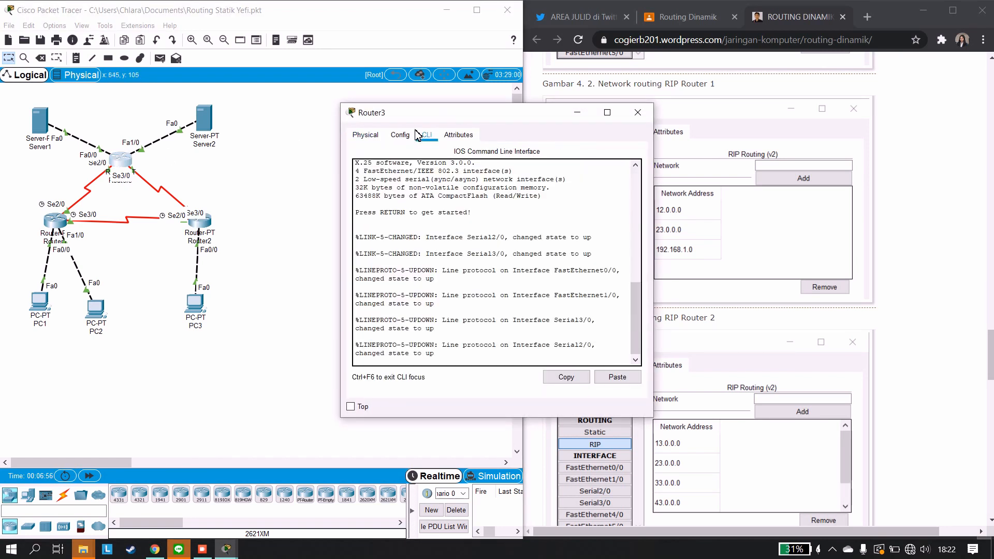
pyautogui.click(400, 135)
pyautogui.click(387, 200)
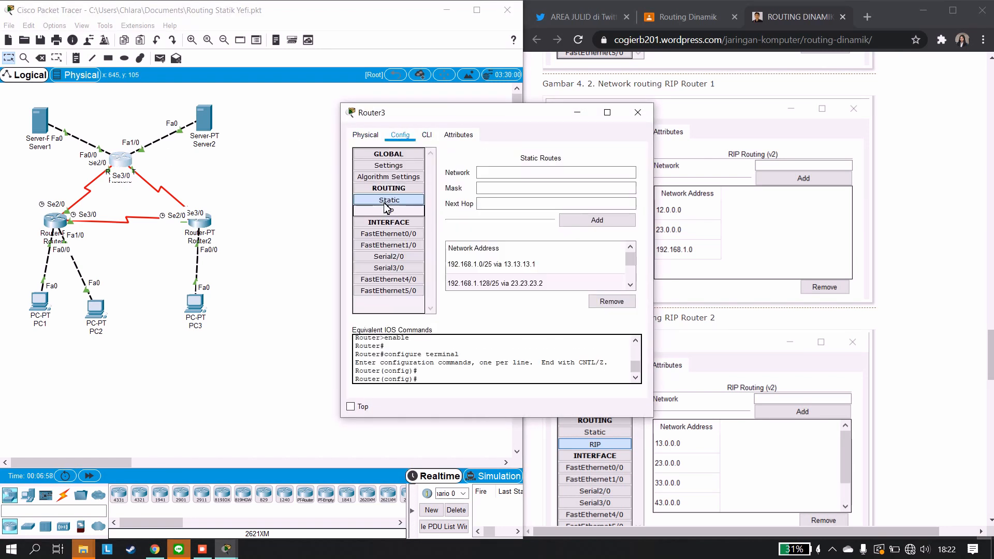
pyautogui.click(389, 211)
pyautogui.moveTo(514, 117); pyautogui.dragTo(389, 117)
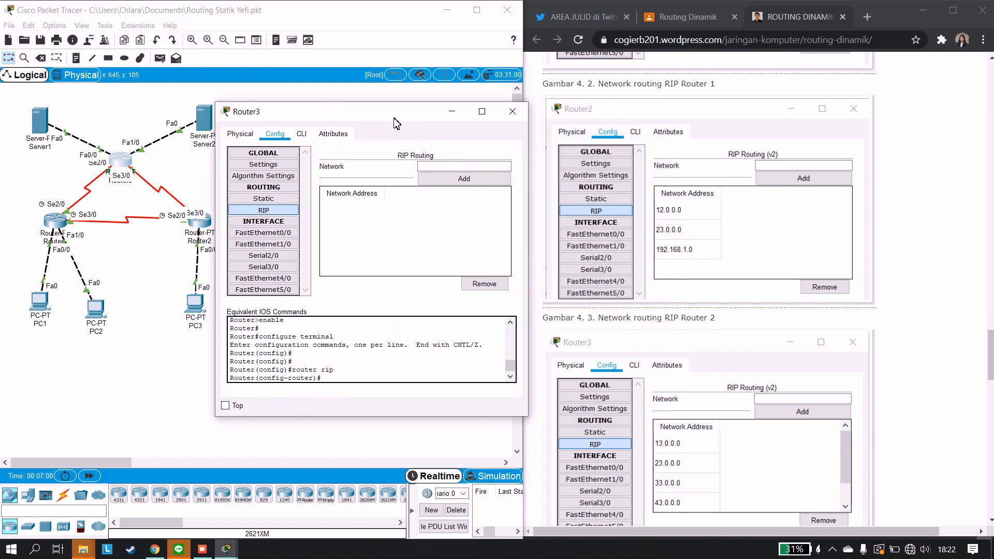
pyautogui.click(455, 166)
pyautogui.scroll(-5, 757, 264)
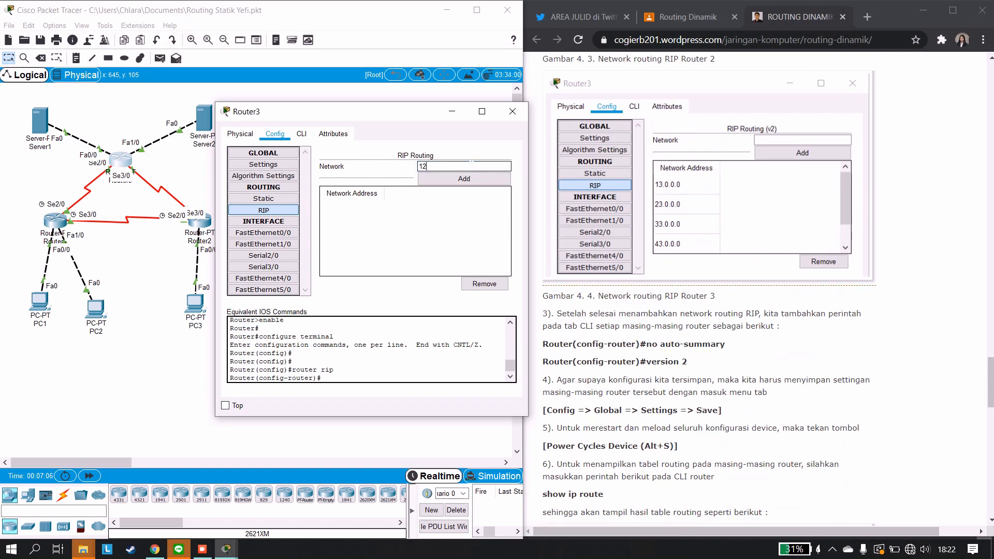
pyautogui.write('13.13.13.13')
pyautogui.click(468, 177)
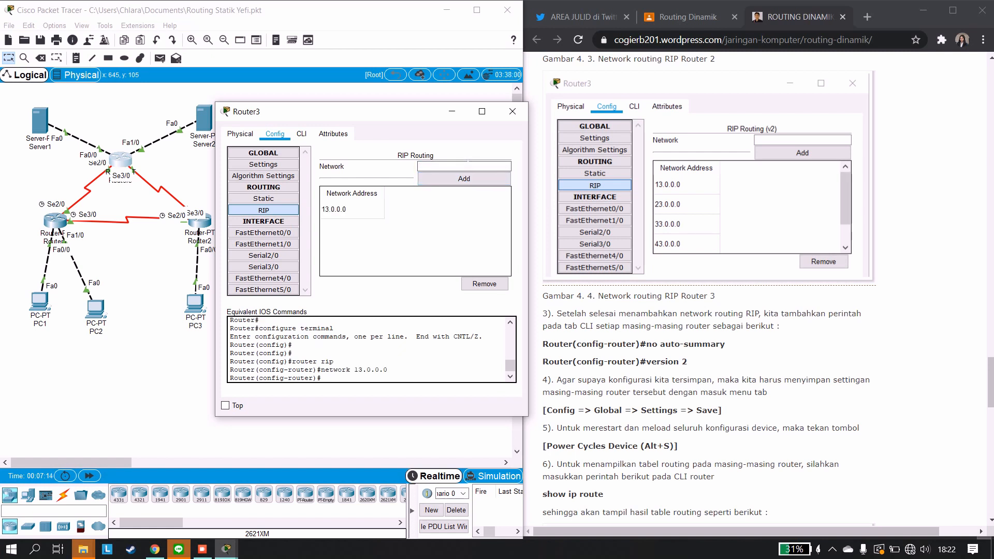
# Add the network 23.23.23.23 to Router3's RIP routing.
pyautogui.click(467, 165)
pyautogui.write('23.23.23.23')
pyautogui.click(464, 178)
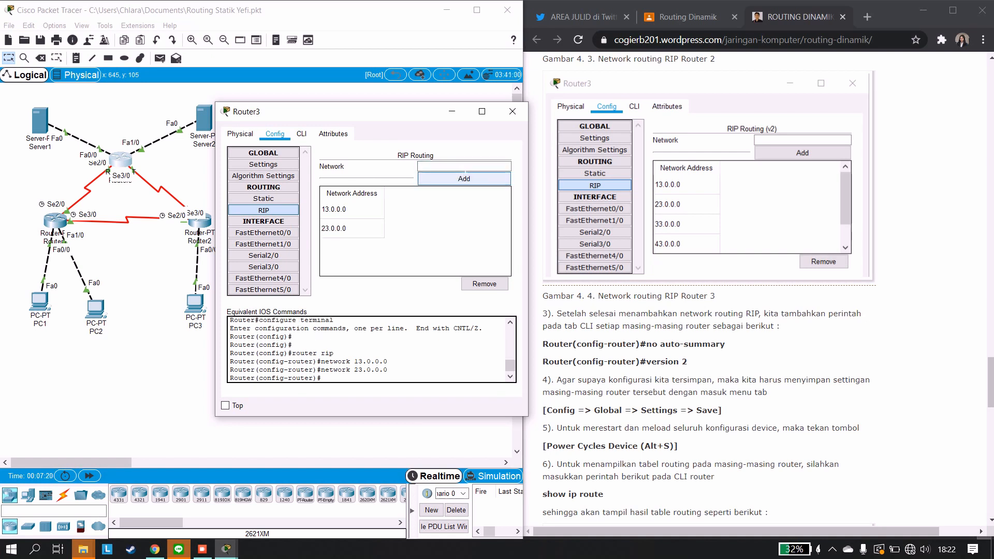
# Add the networks 33.33.33.33 and 43.43.43.43 to Router3's RIP routing and close its configuration window.
pyautogui.click(466, 167)
pyautogui.write('33')
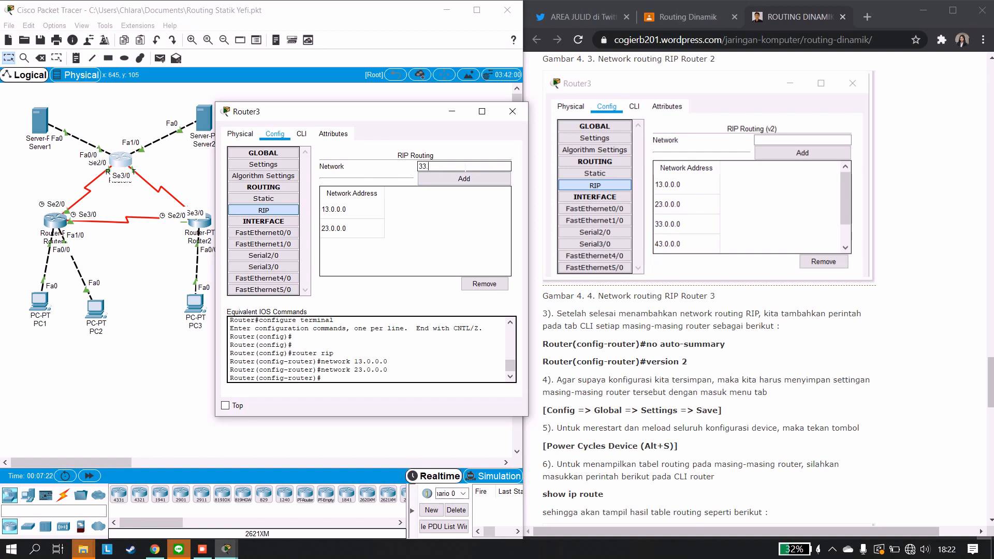
pyautogui.write('.33.33.33')
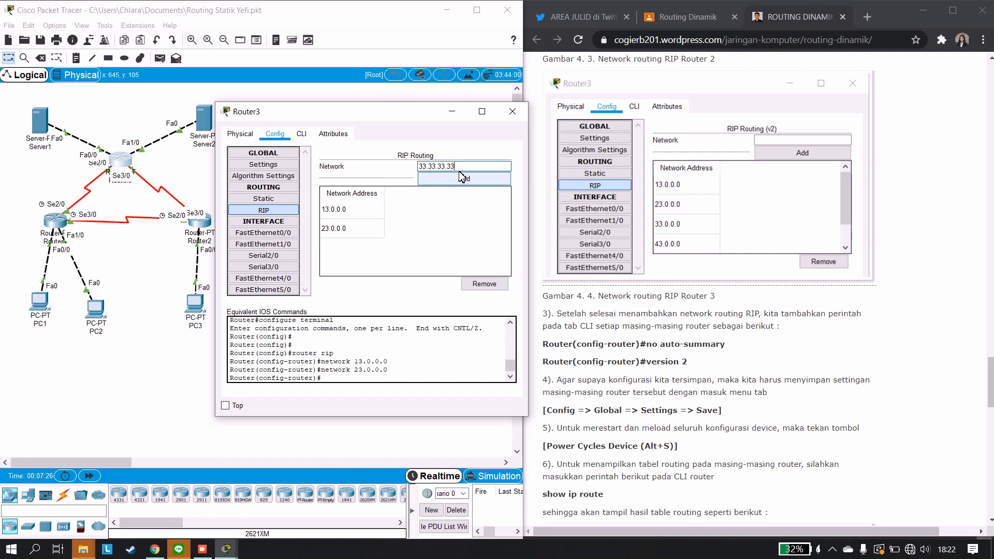
pyautogui.click(461, 176)
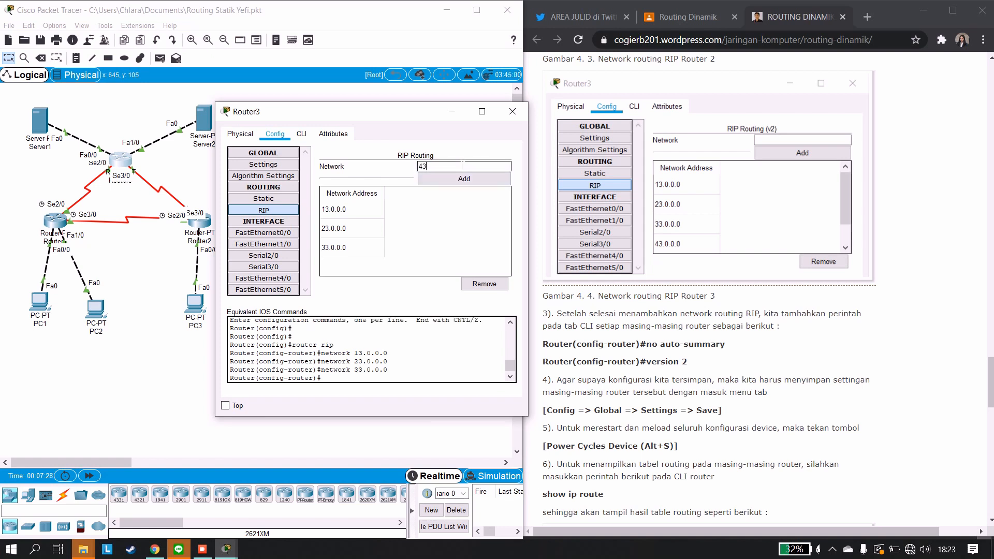
pyautogui.write('43.43.43.43')
pyautogui.click(462, 178)
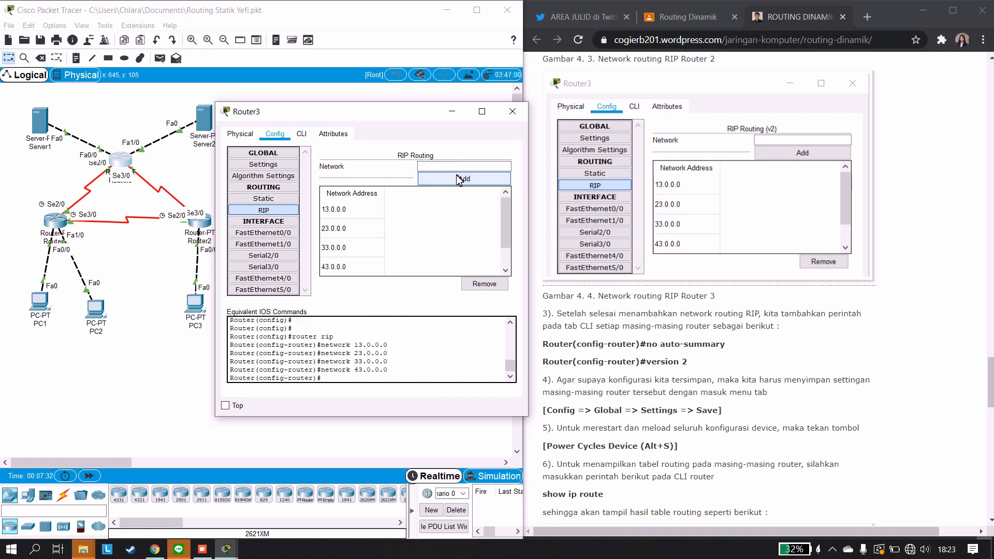
pyautogui.click(269, 256)
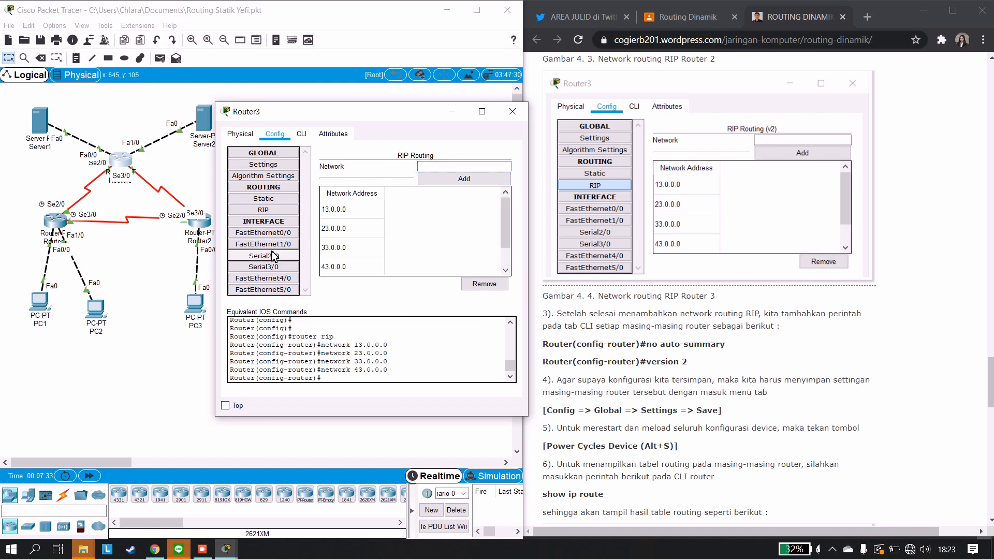
pyautogui.click(274, 210)
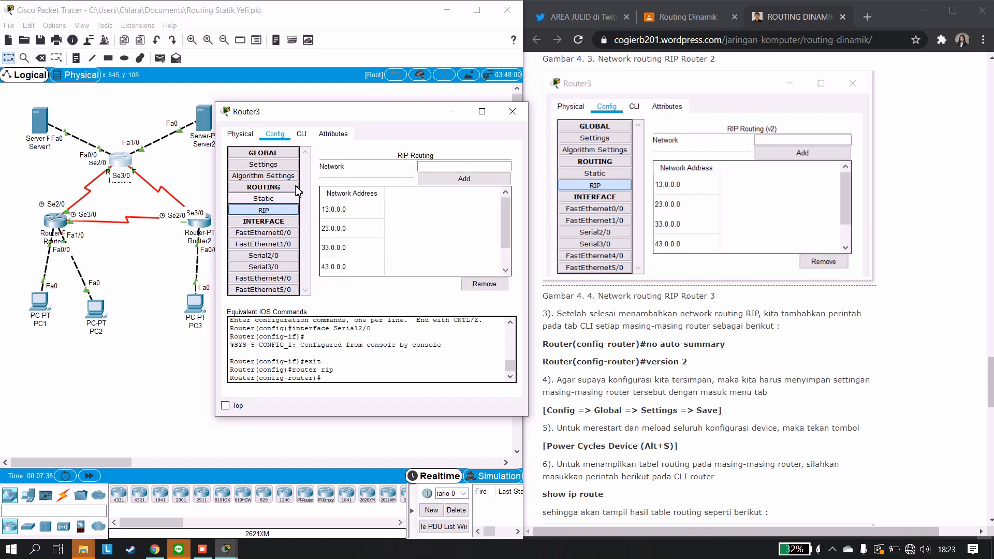
pyautogui.click(512, 112)
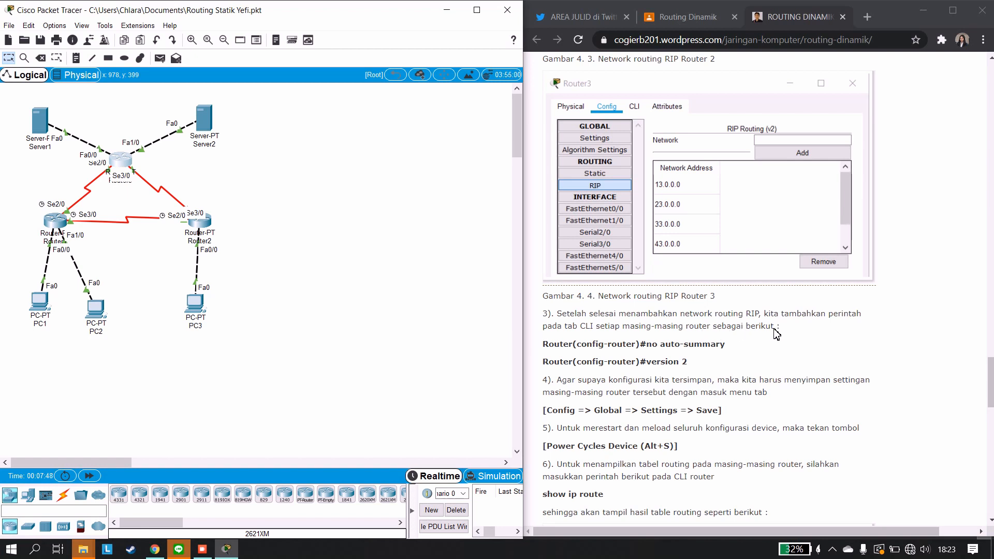
# Enter the commands "no auto-summary" and "version 2" in Router1's command line, in RIP configuration mode, and close its window.
pyautogui.click(50, 218)
pyautogui.moveTo(535, 103); pyautogui.dragTo(371, 104)
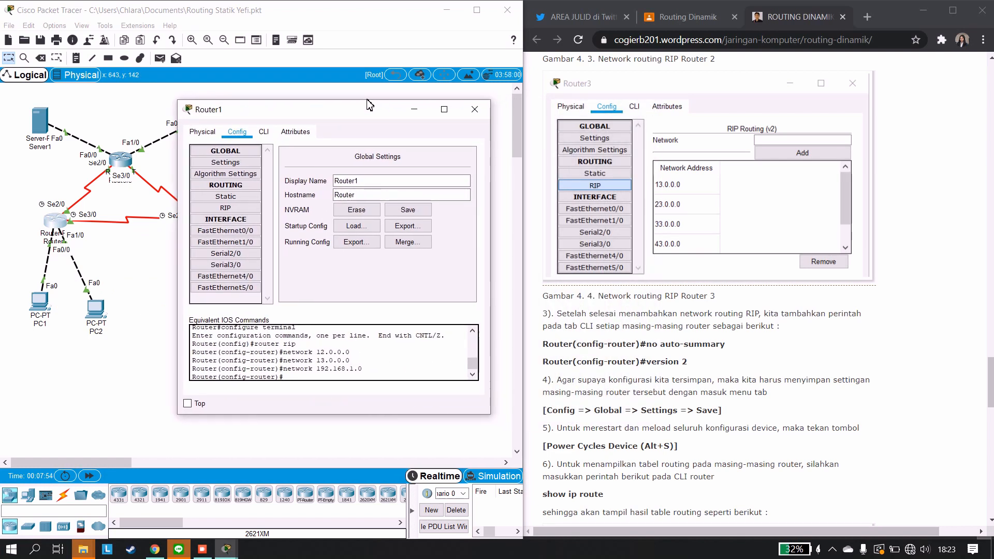
pyautogui.click(262, 131)
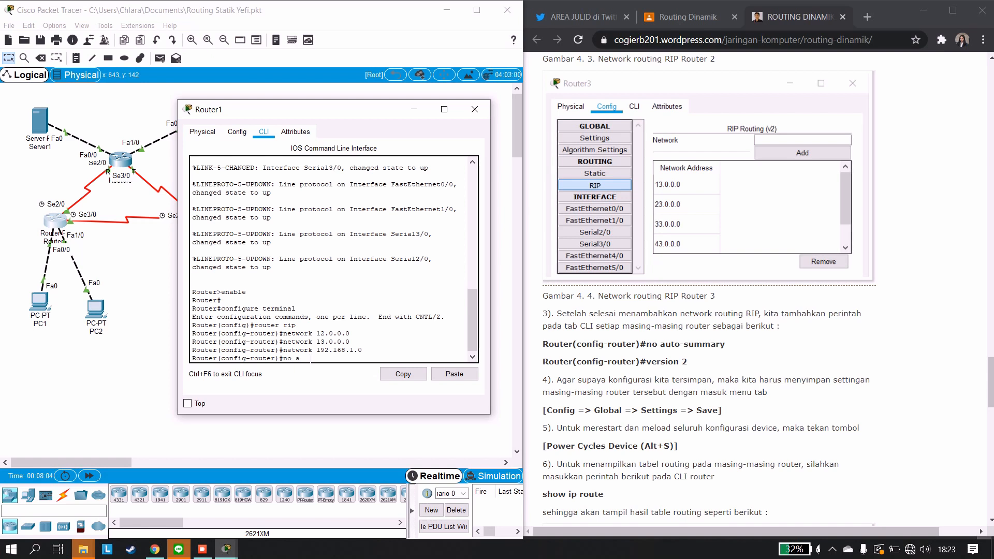
pyautogui.write('uto-summary')
pyautogui.press('Return')
pyautogui.write('ver')
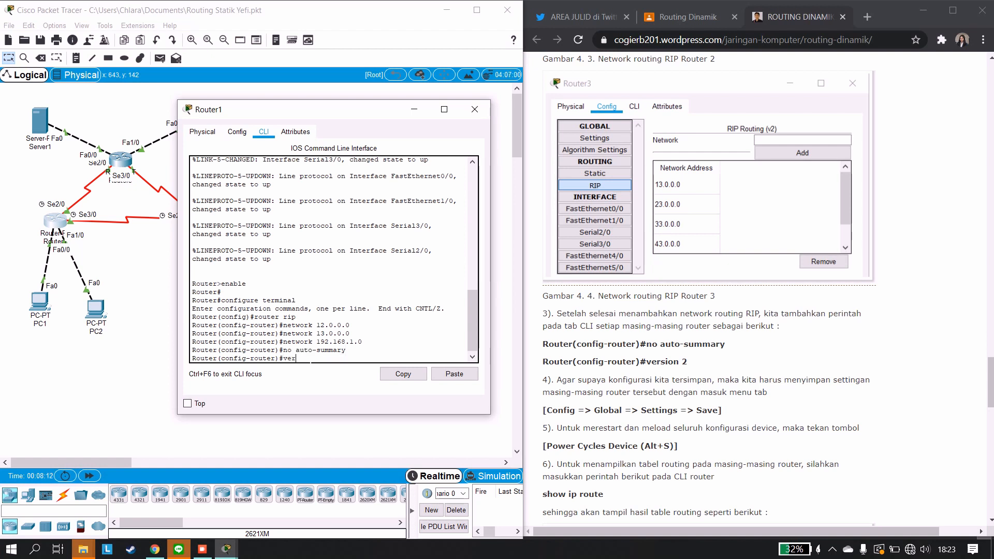
pyautogui.write('sion 2')
pyautogui.press('Return')
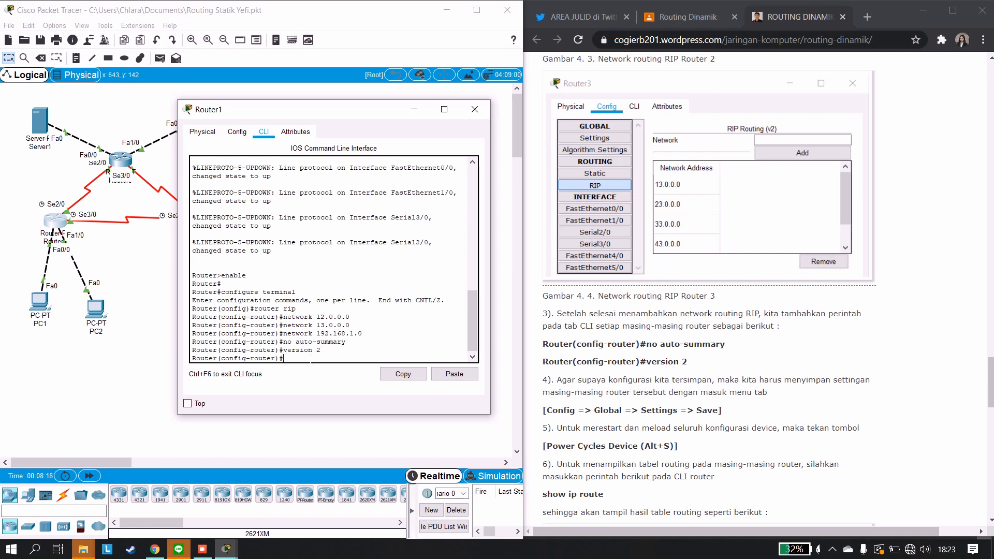
pyautogui.click(475, 109)
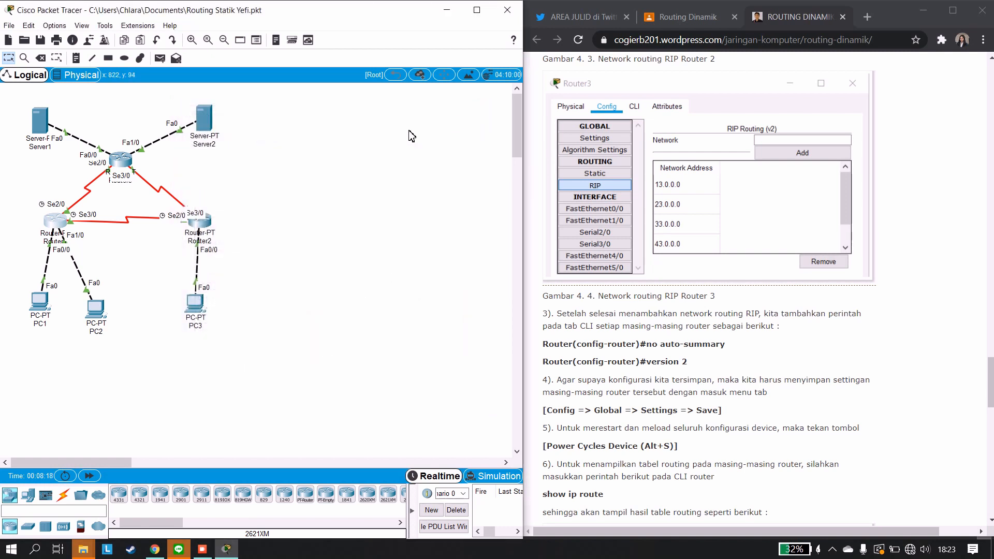
# Enter "no auto-summary" and "version 2" at Router2's RIP configuration prompt and close its window.
pyautogui.click(201, 219)
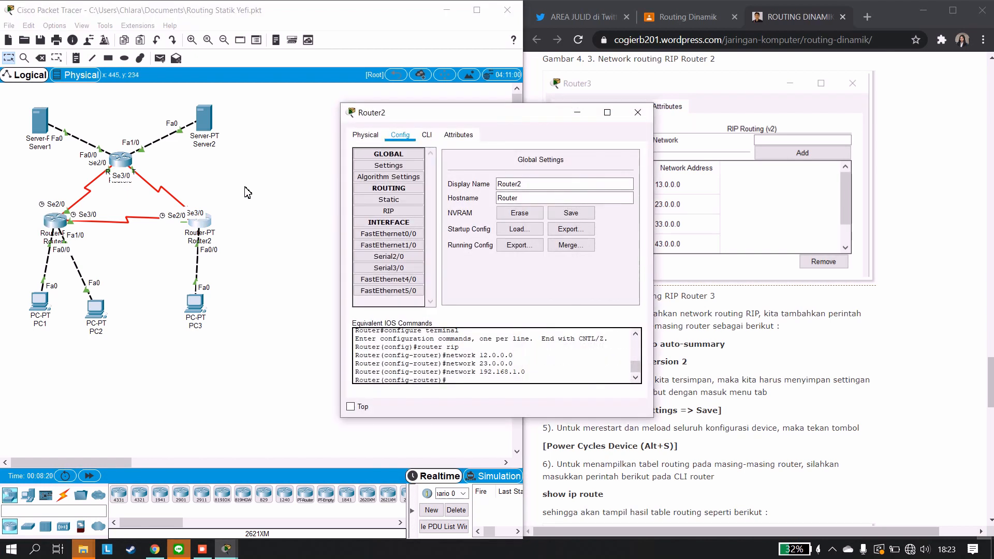
pyautogui.click(426, 135)
pyautogui.moveTo(434, 113); pyautogui.dragTo(346, 106)
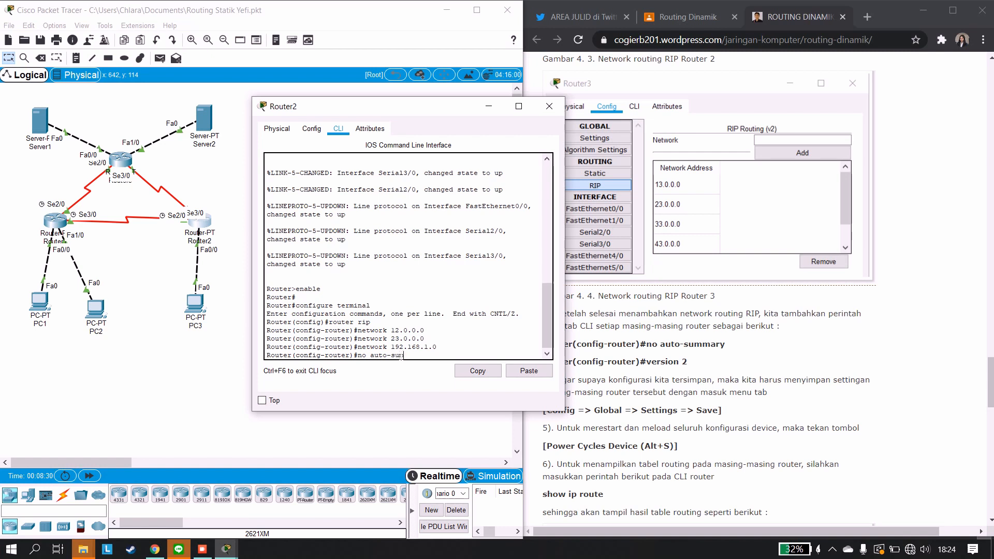
pyautogui.write('ry')
pyautogui.press('Return')
pyautogui.write('vers')
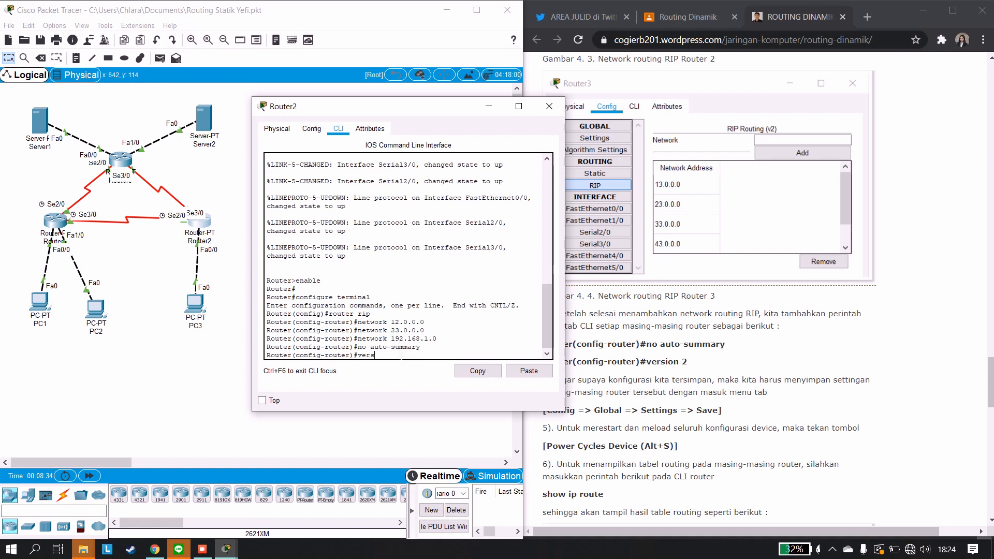
pyautogui.write('ion 2')
pyautogui.click(549, 106)
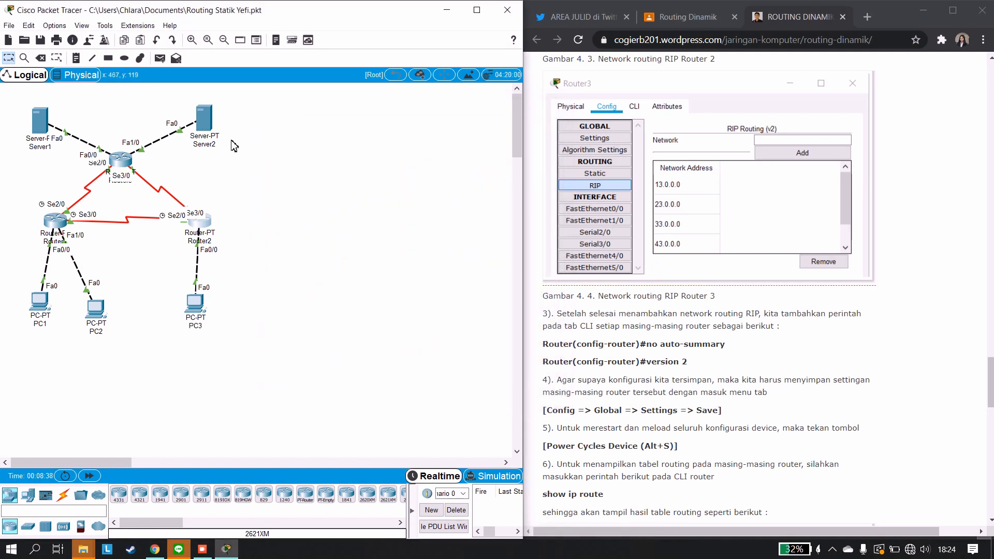
# Enter "no auto-summary" and "version 2" at Router3's RIP configuration prompt and close its window.
pyautogui.click(121, 158)
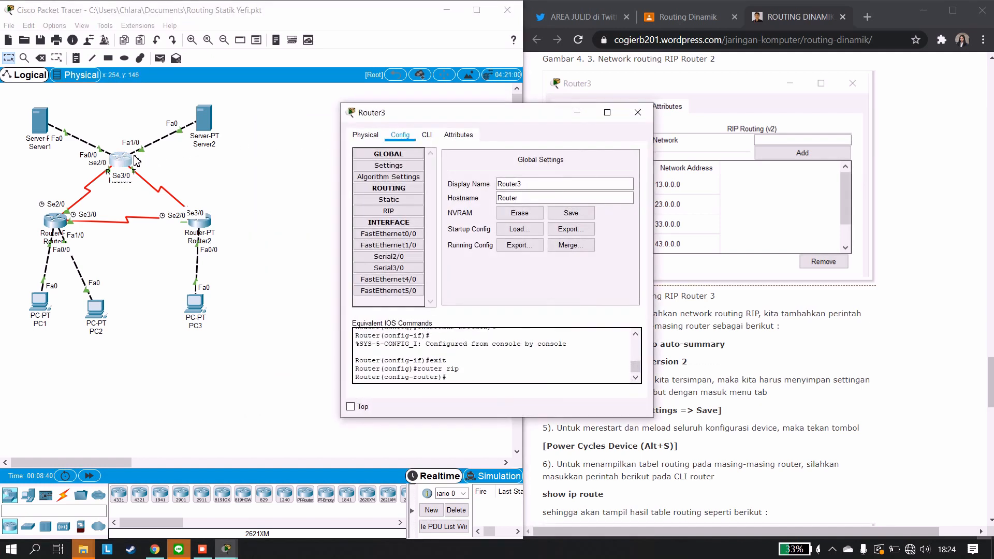
pyautogui.moveTo(513, 120); pyautogui.dragTo(368, 124)
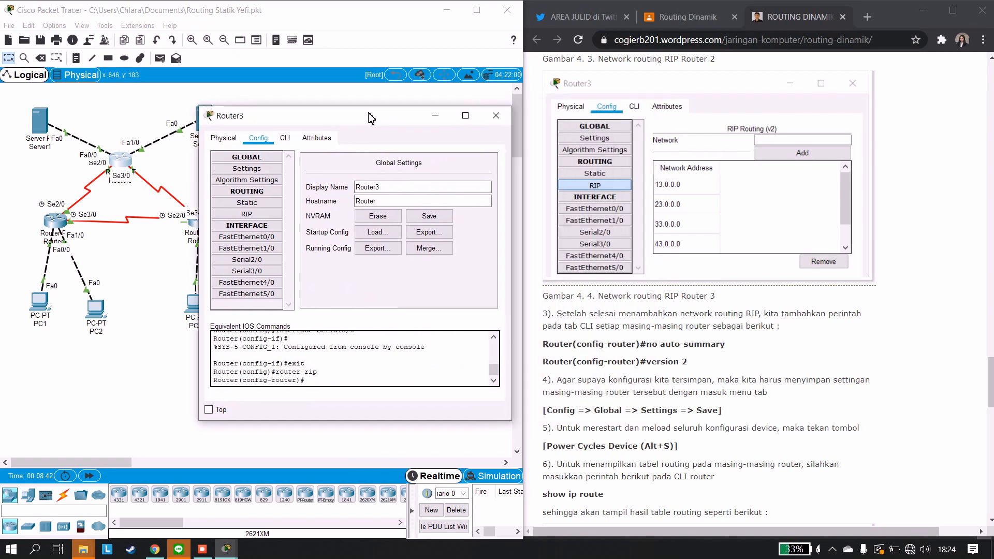
pyautogui.click(281, 139)
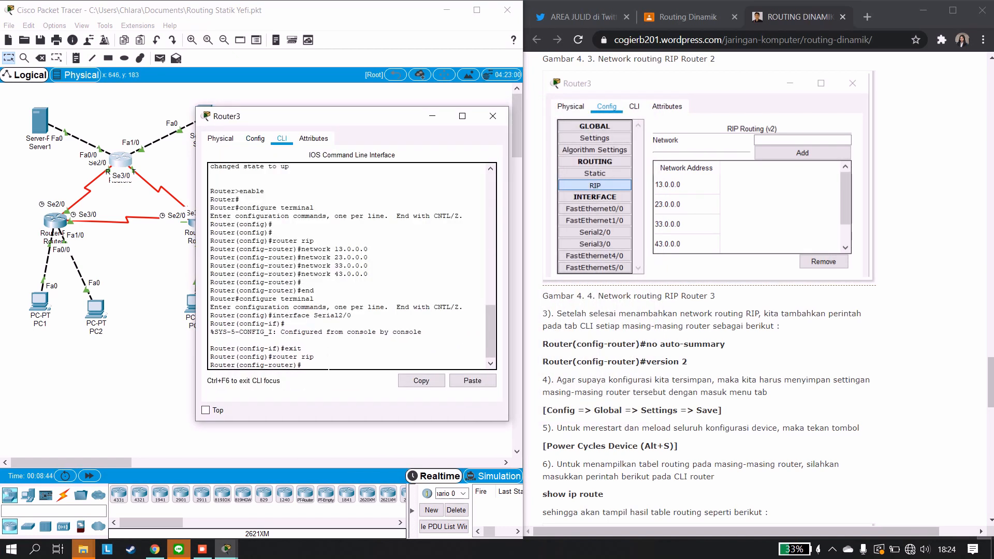
pyautogui.write('no auto-summary')
pyautogui.press('Return')
pyautogui.write('version 2')
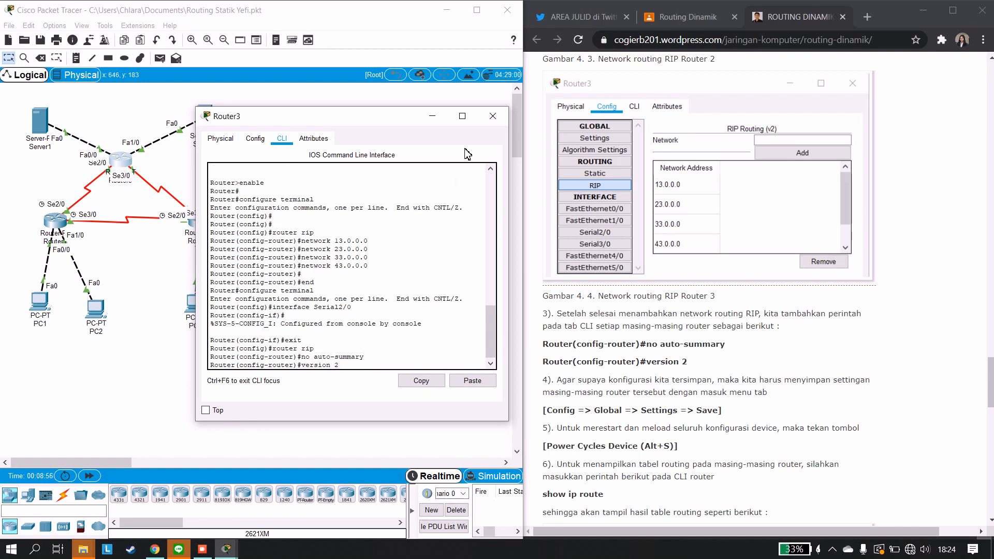
pyautogui.click(494, 116)
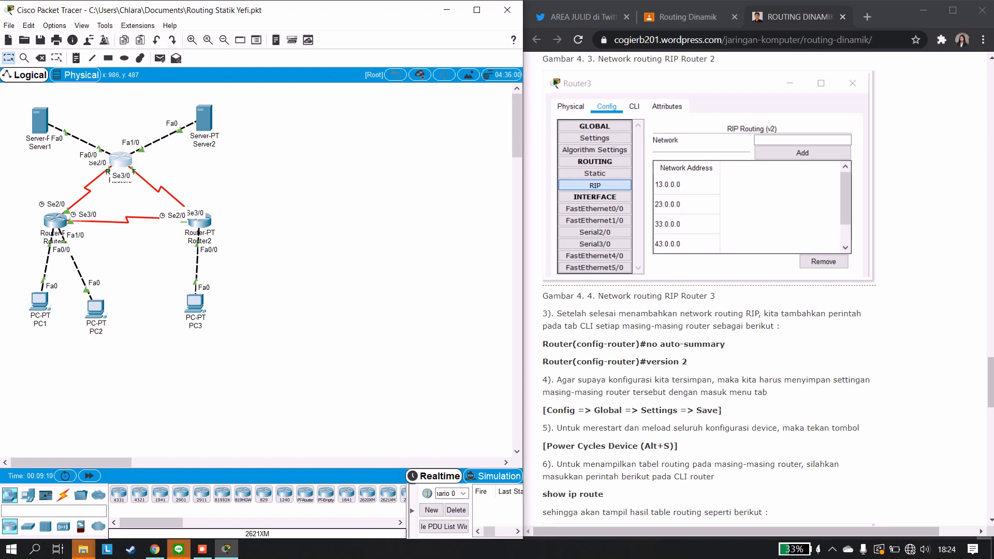
# Save Router1's running configuration to NVRAM from its global settings and close its window.
pyautogui.click(50, 220)
pyautogui.click(391, 135)
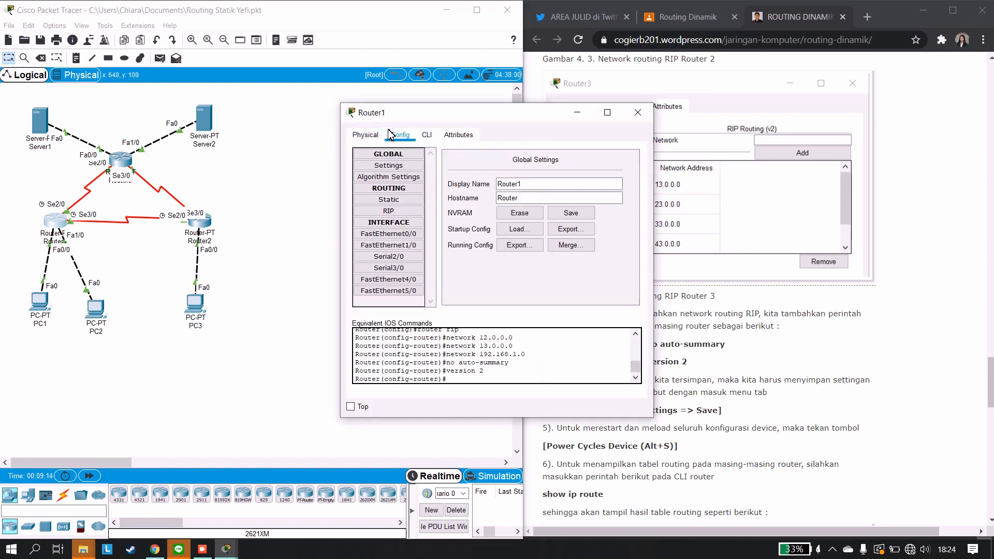
pyautogui.moveTo(479, 112); pyautogui.dragTo(367, 109)
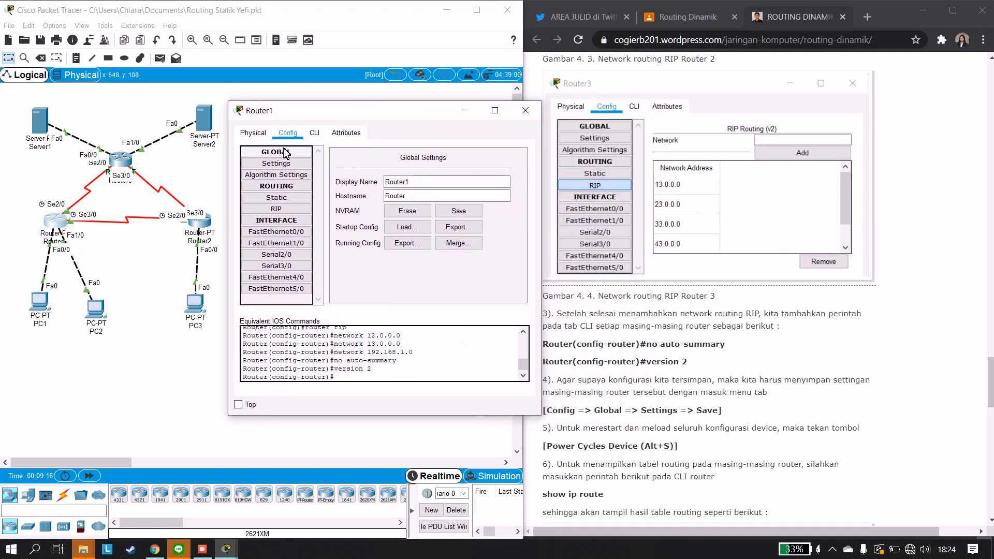
pyautogui.click(286, 162)
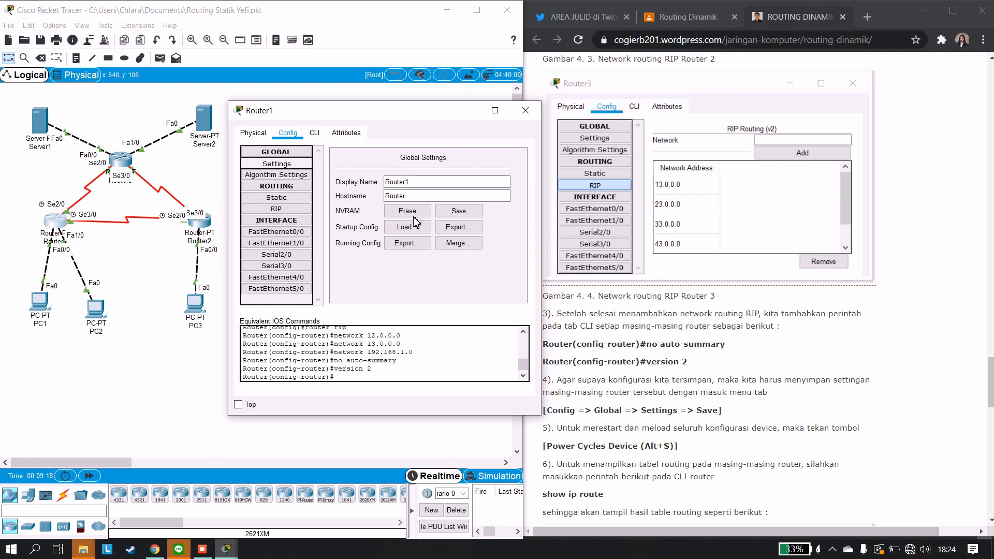
pyautogui.click(465, 210)
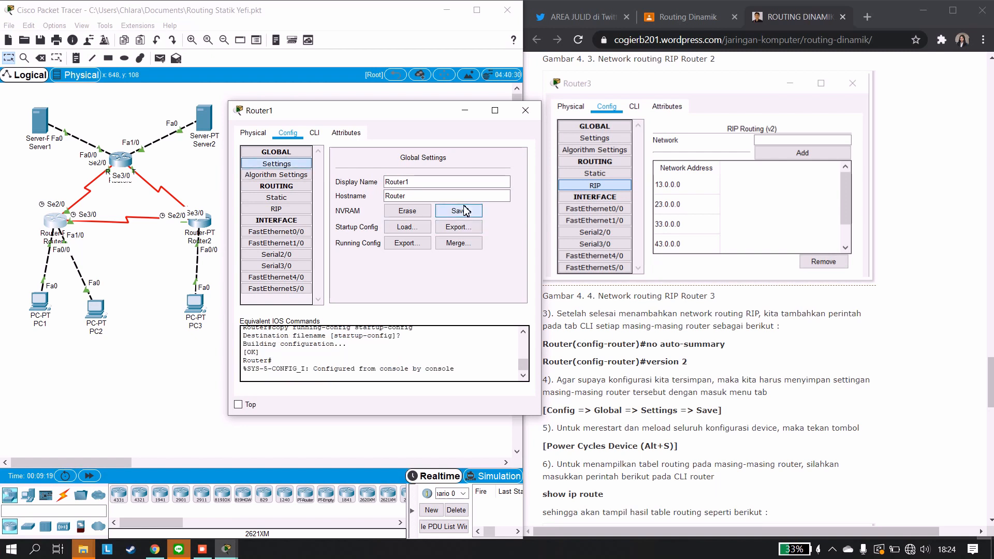
pyautogui.click(525, 110)
# Save Router2's running configuration to NVRAM from its global settings and close its window.
pyautogui.click(186, 223)
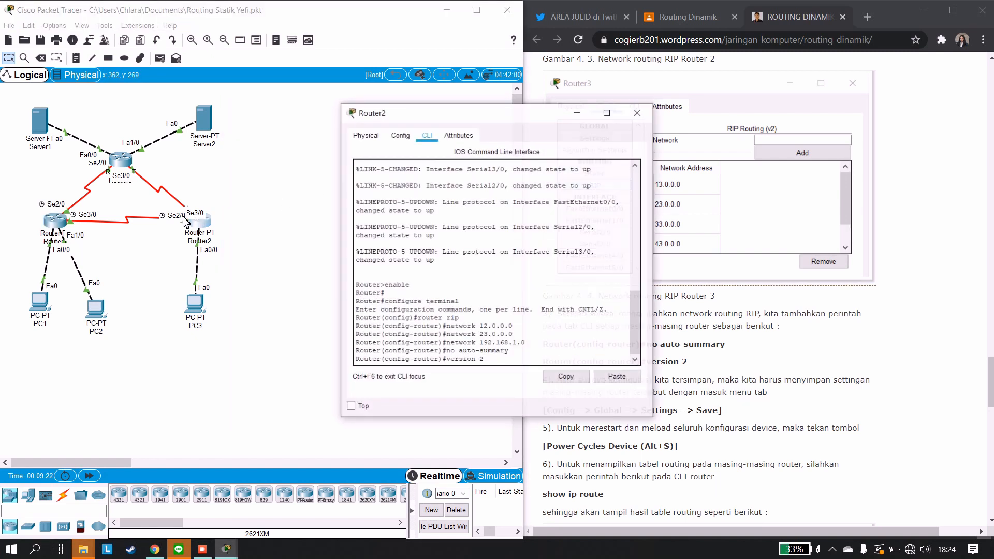
pyautogui.click(400, 135)
pyautogui.click(391, 163)
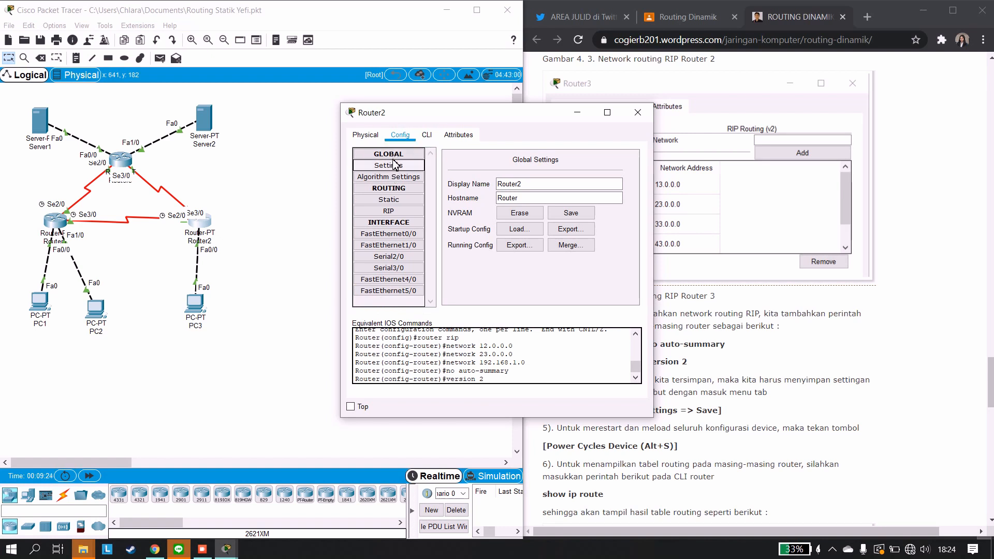
pyautogui.click(571, 213)
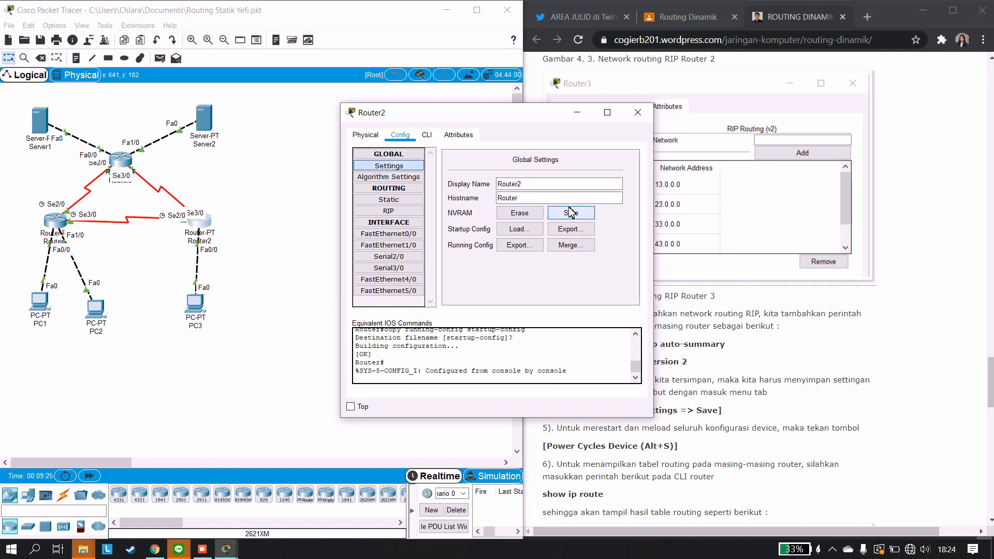
pyautogui.click(637, 112)
# Save Router3's running configuration to NVRAM from its global settings and close its window.
pyautogui.click(121, 155)
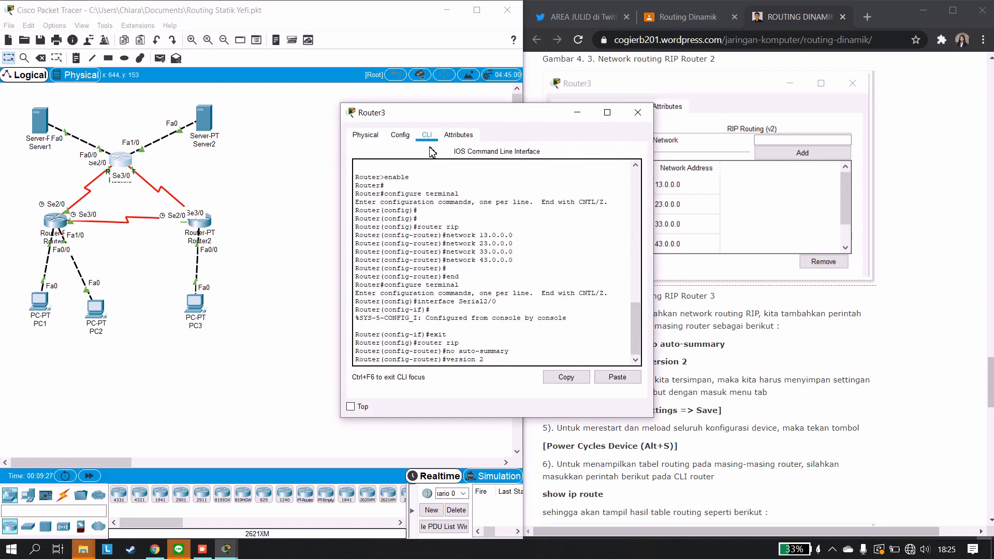
pyautogui.click(401, 134)
pyautogui.click(397, 165)
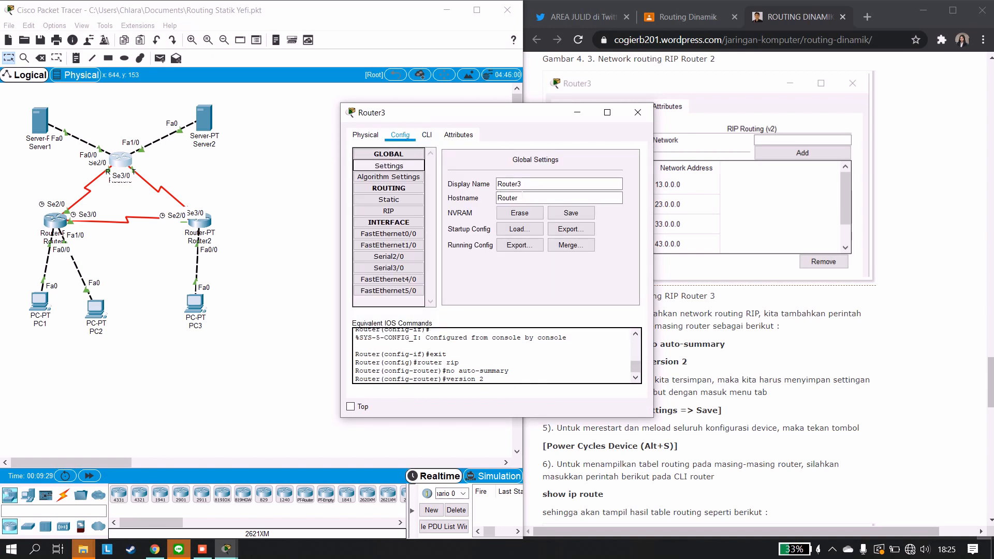
pyautogui.click(571, 213)
pyautogui.click(639, 110)
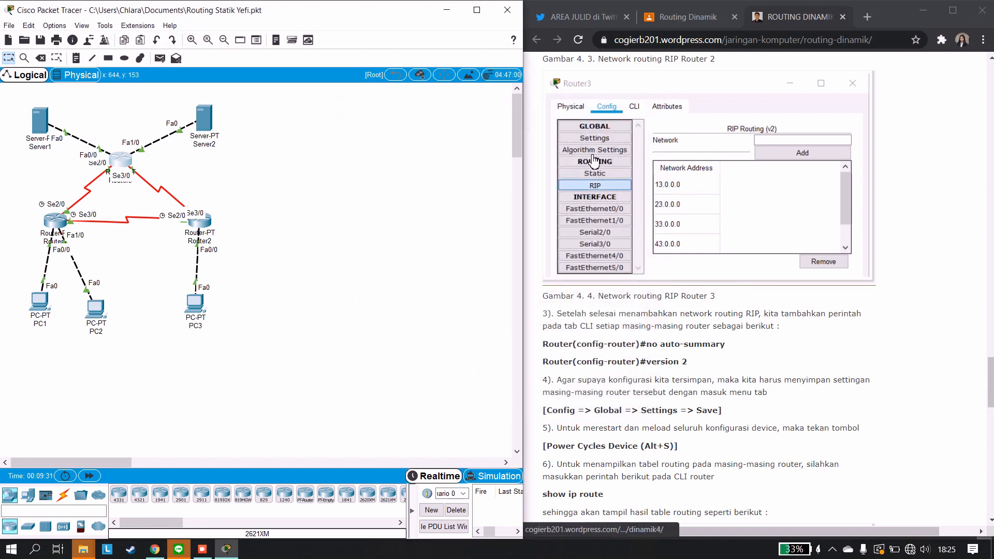
# Power cycle all devices as the article's step 5 instructs, confirming the network reset.
pyautogui.scroll(-3, 707, 285)
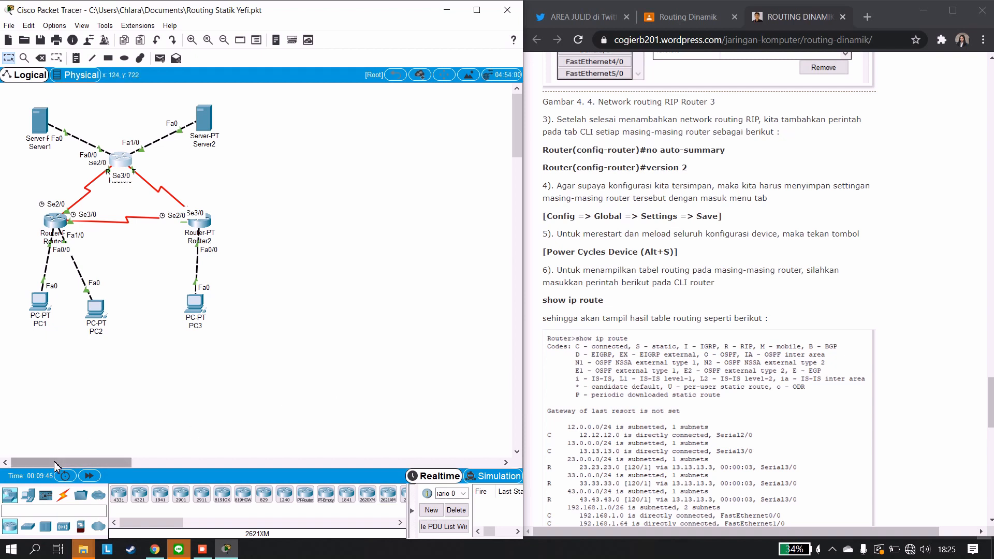
pyautogui.click(66, 473)
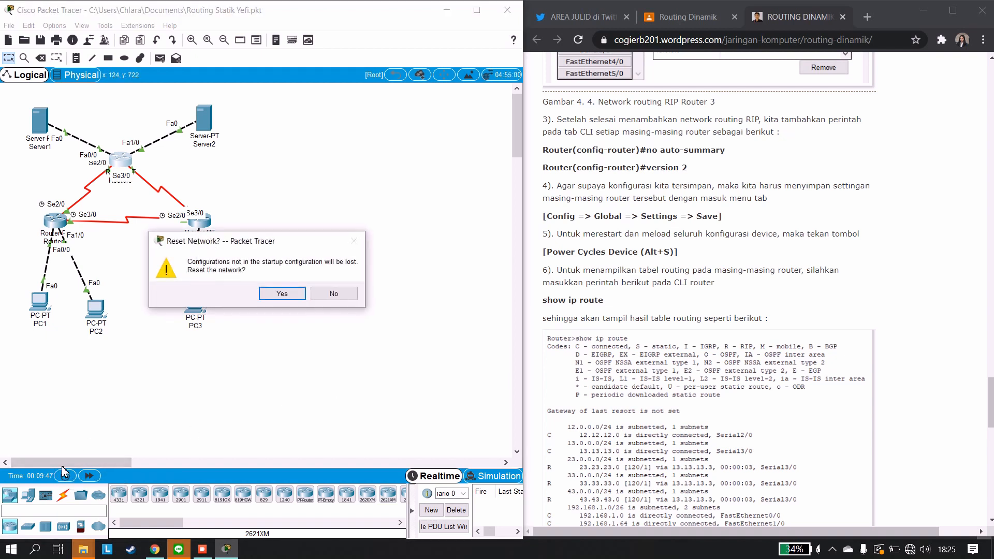
pyautogui.click(285, 293)
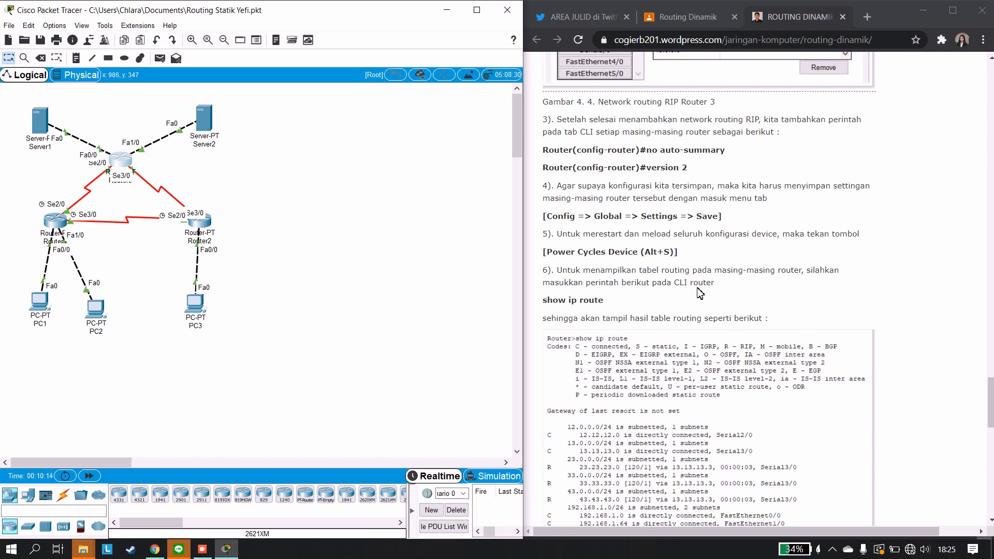
pyautogui.scroll(-3, 275, 244)
pyautogui.scroll(2, 709, 290)
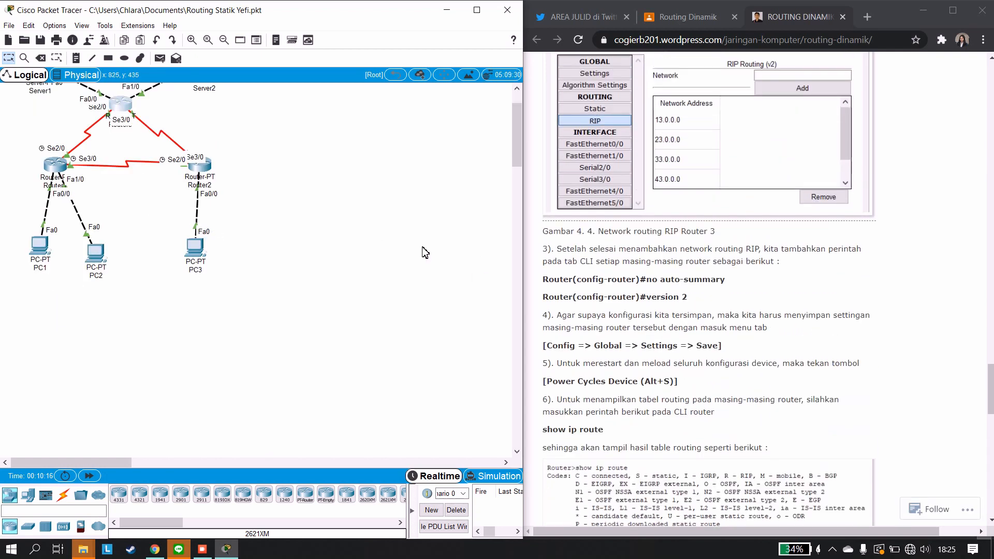
# Display Router1's routing table with show ip route in its CLI, read through it, and close the router's window.
pyautogui.scroll(3, 259, 270)
pyautogui.scroll(-5, 583, 239)
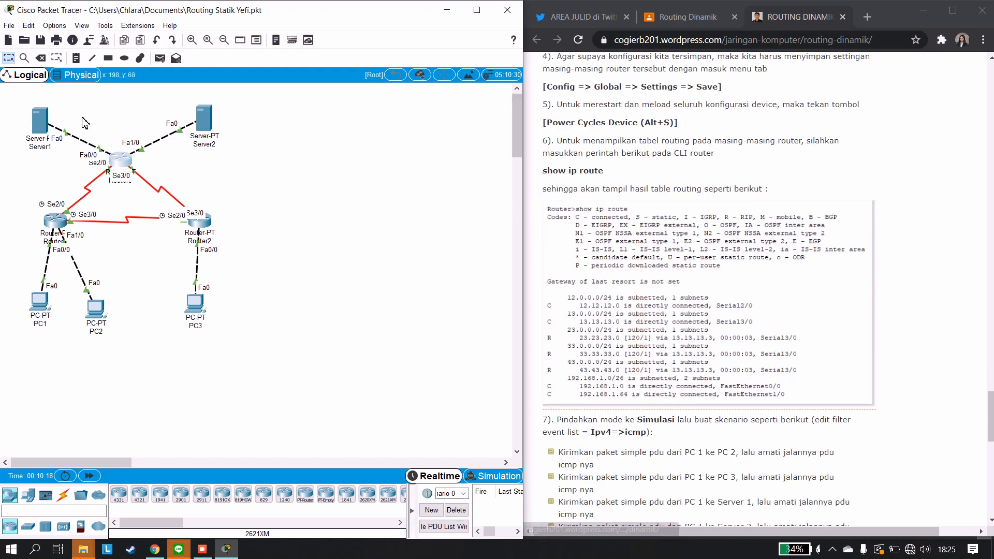
pyautogui.click(46, 221)
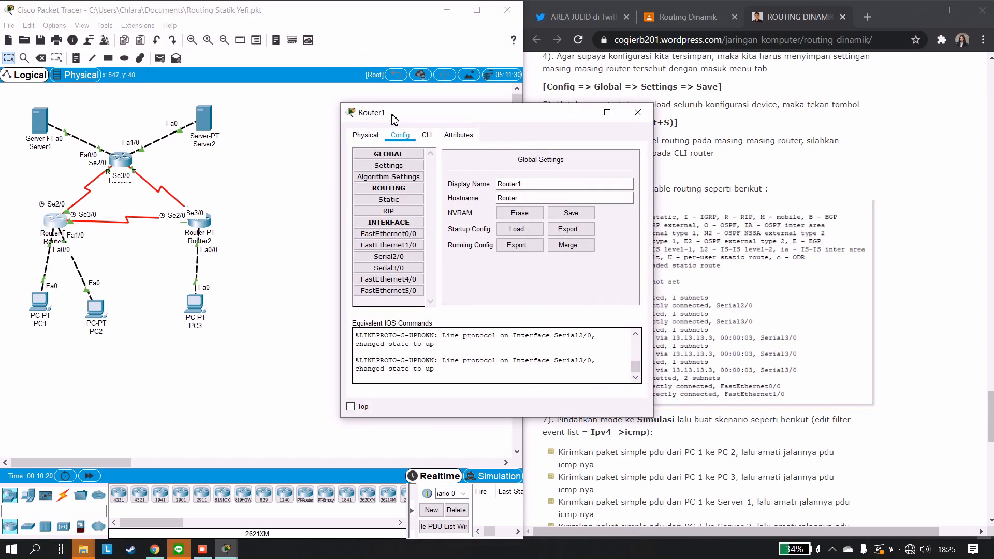
pyautogui.click(427, 134)
pyautogui.moveTo(464, 110); pyautogui.dragTo(347, 109)
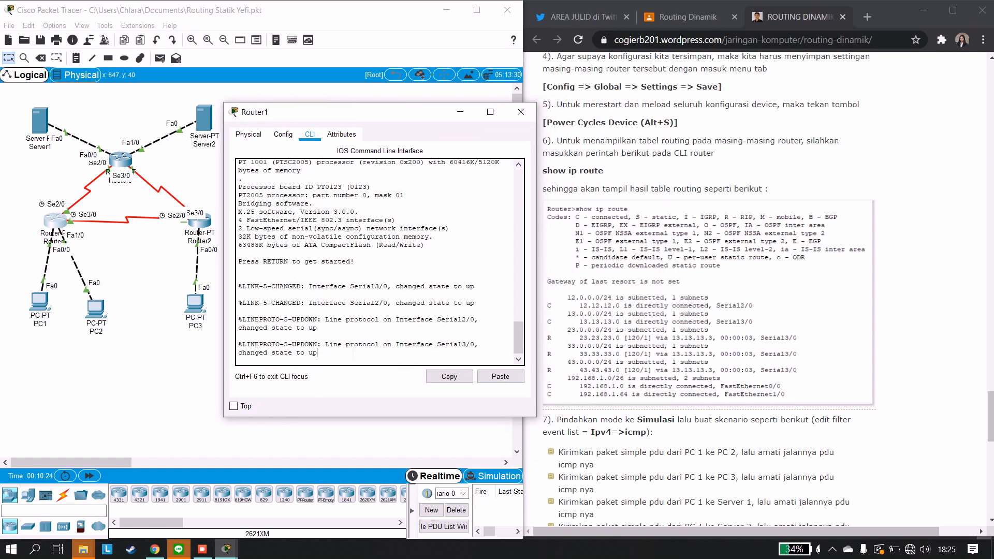
pyautogui.press('Return')
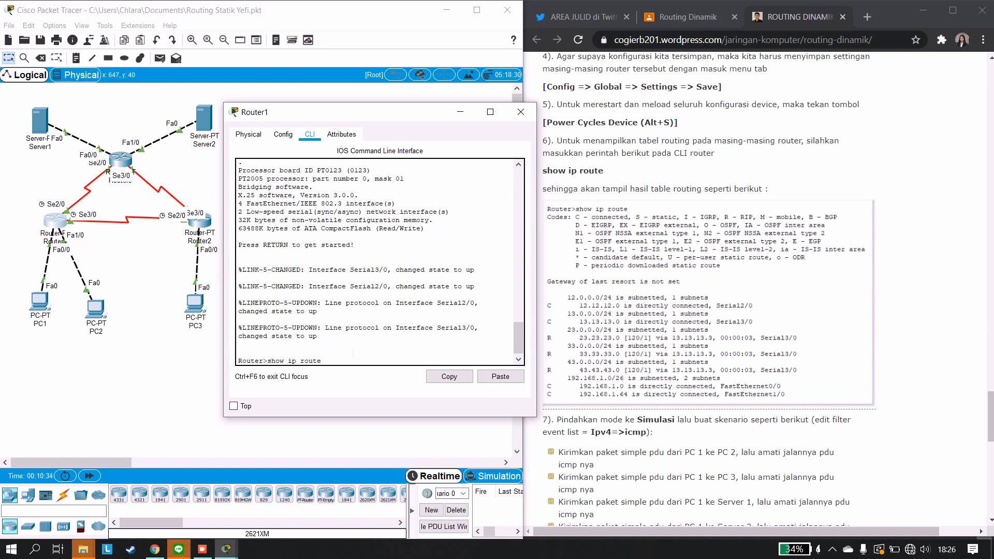
pyautogui.press('Return')
pyautogui.scroll(6, 380, 262)
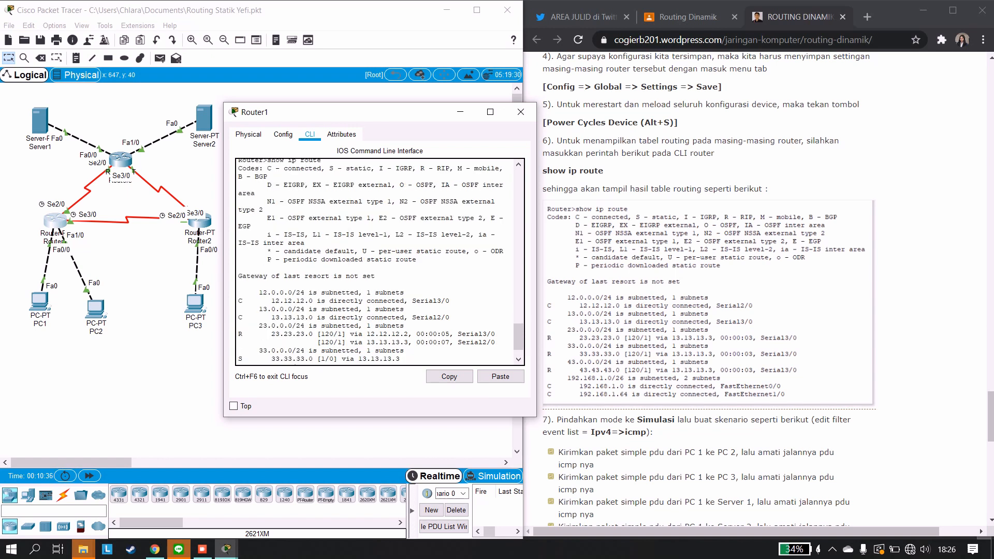
pyautogui.scroll(-7, 380, 262)
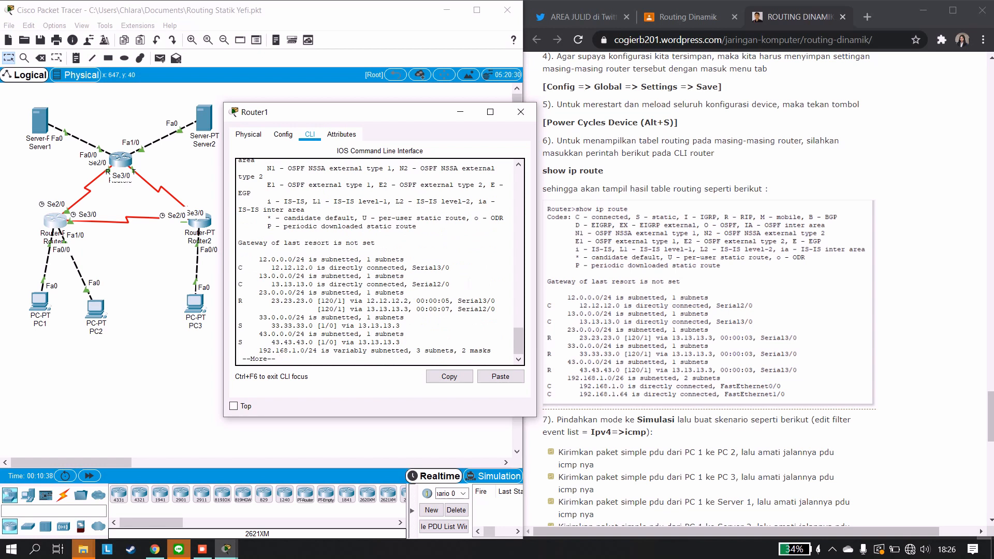
pyautogui.click(521, 114)
# Display Router2's routing table with show ip route in its CLI, and close the router's window.
pyautogui.click(206, 217)
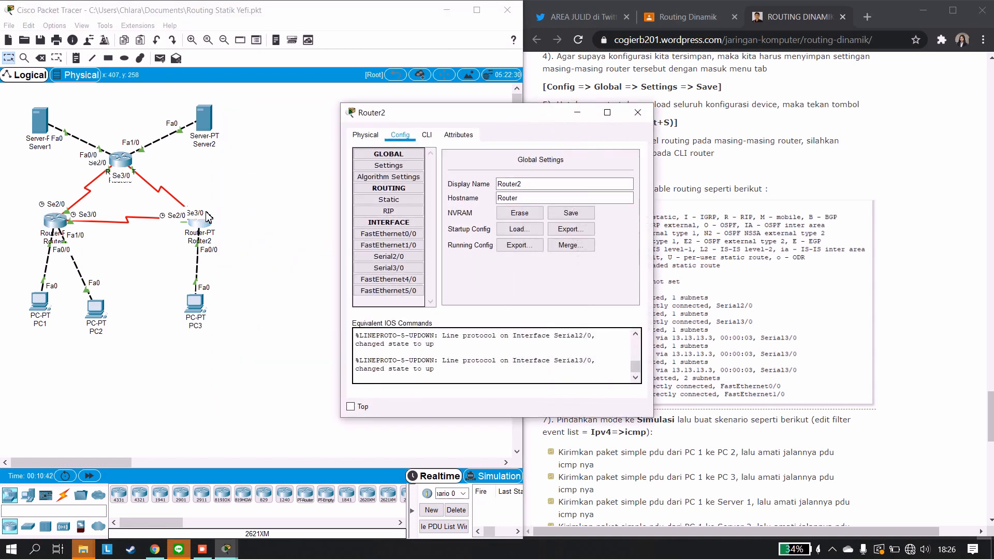
pyautogui.click(427, 134)
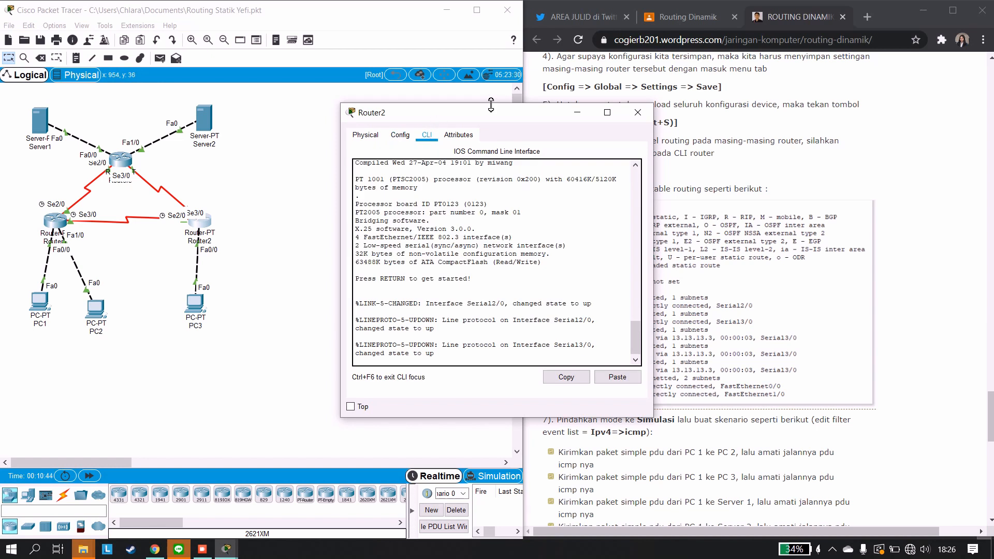
pyautogui.moveTo(486, 113); pyautogui.dragTo(351, 103)
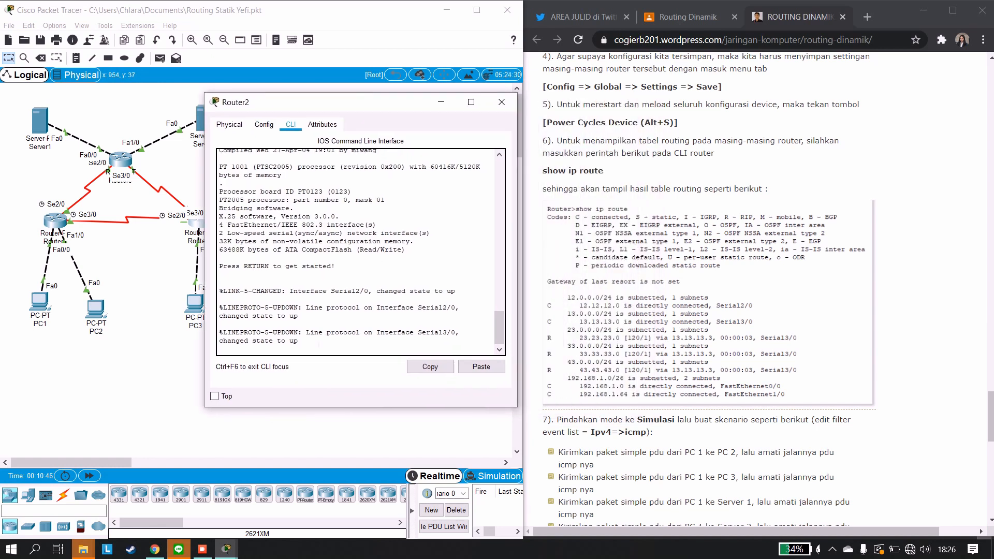
pyautogui.press('Return')
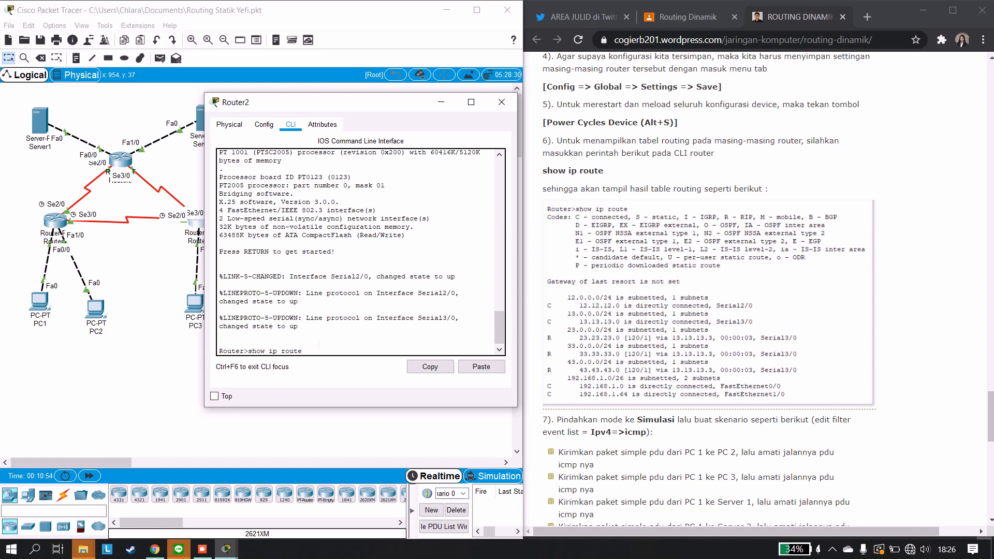
pyautogui.write('show ip route')
pyautogui.press('Return')
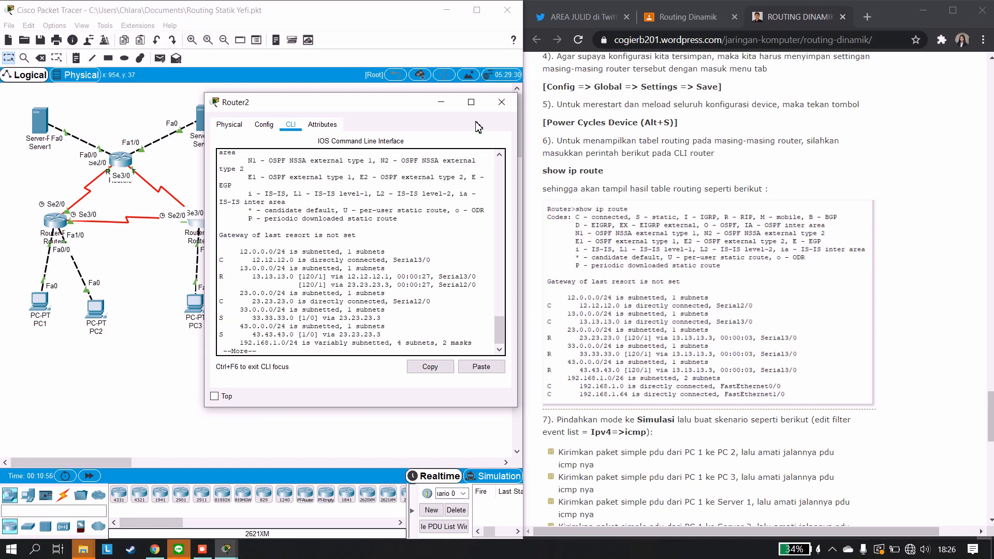
pyautogui.click(502, 102)
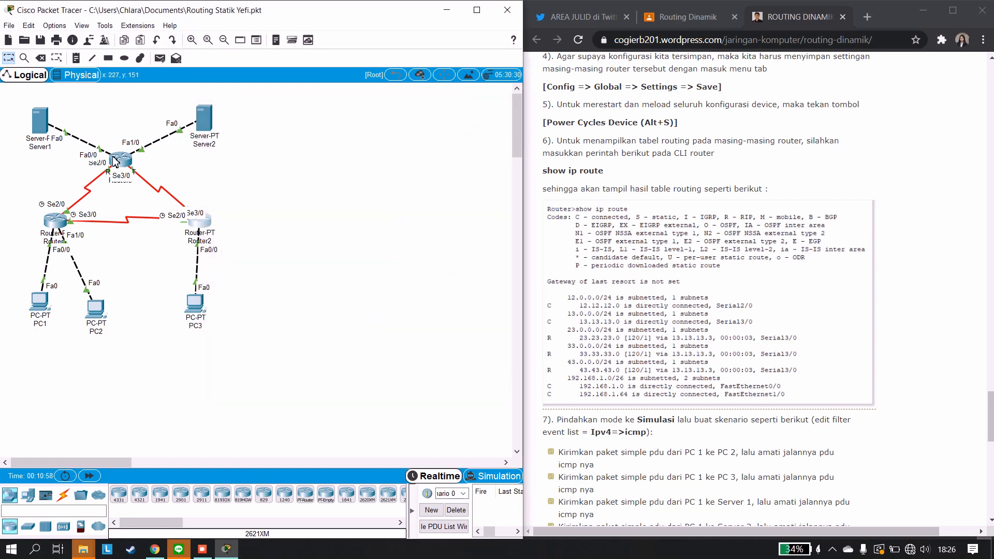
# Display Router3's routing table with show ip route in its CLI, and close the router's window.
pyautogui.click(115, 162)
pyautogui.click(424, 134)
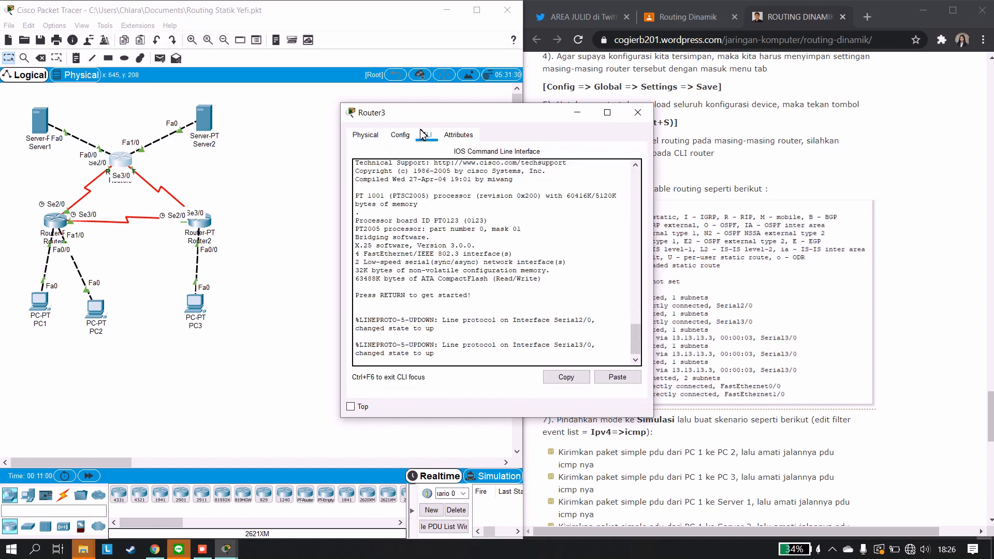
pyautogui.press('Return')
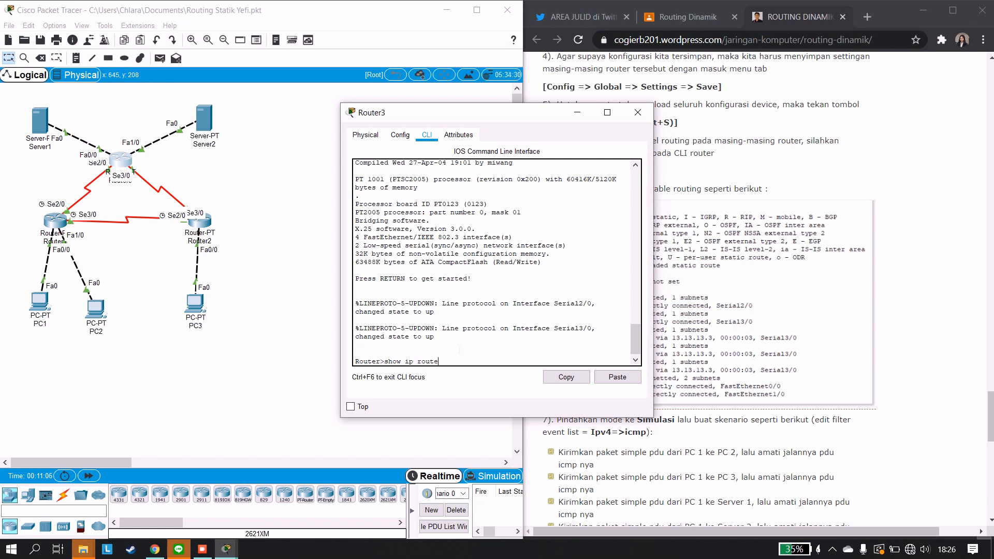
pyautogui.write('show ip route')
pyautogui.press('Return')
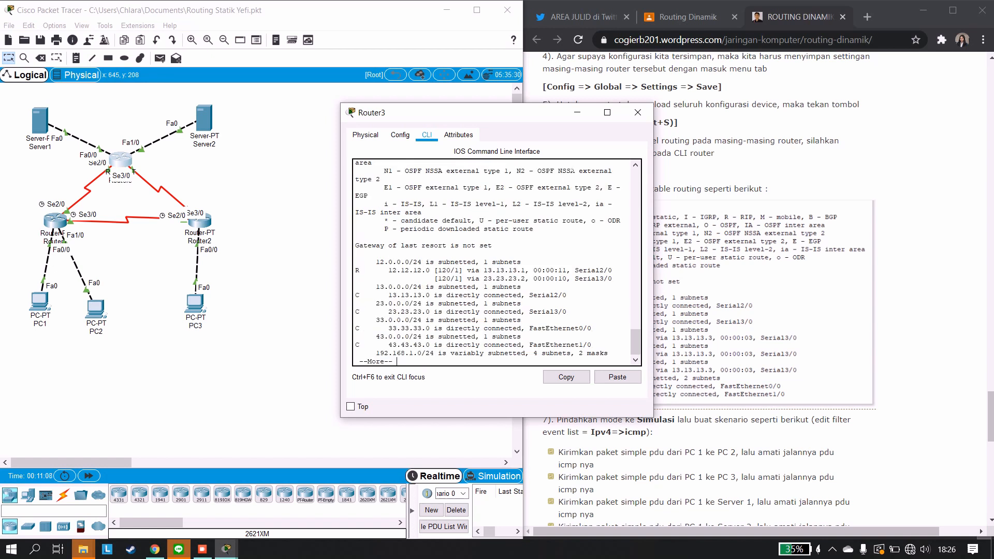
pyautogui.click(638, 112)
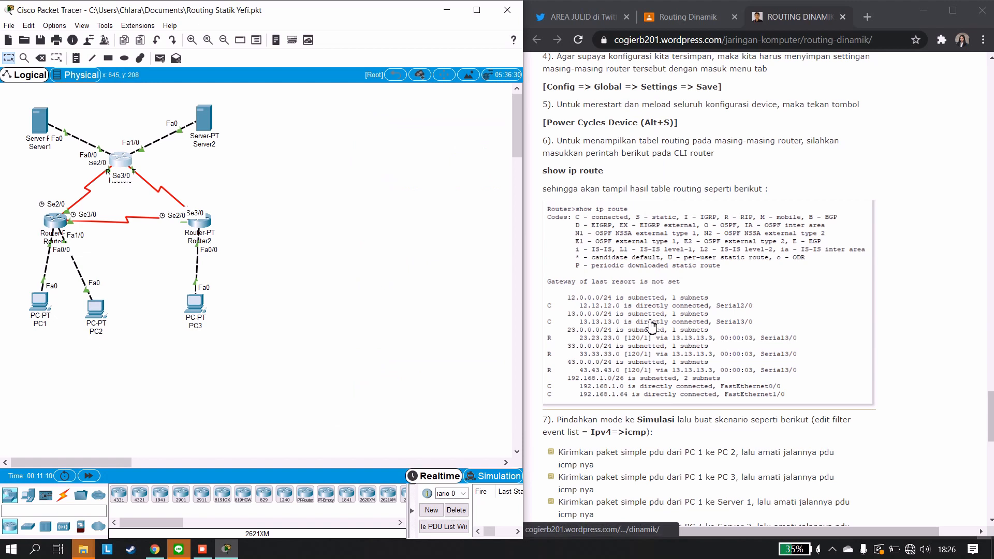
# Switch to Simulation mode as the article's step 7 instructs and check the IPv4 event filters for ICMP.
pyautogui.scroll(-1, 652, 326)
pyautogui.scroll(-1, 606, 316)
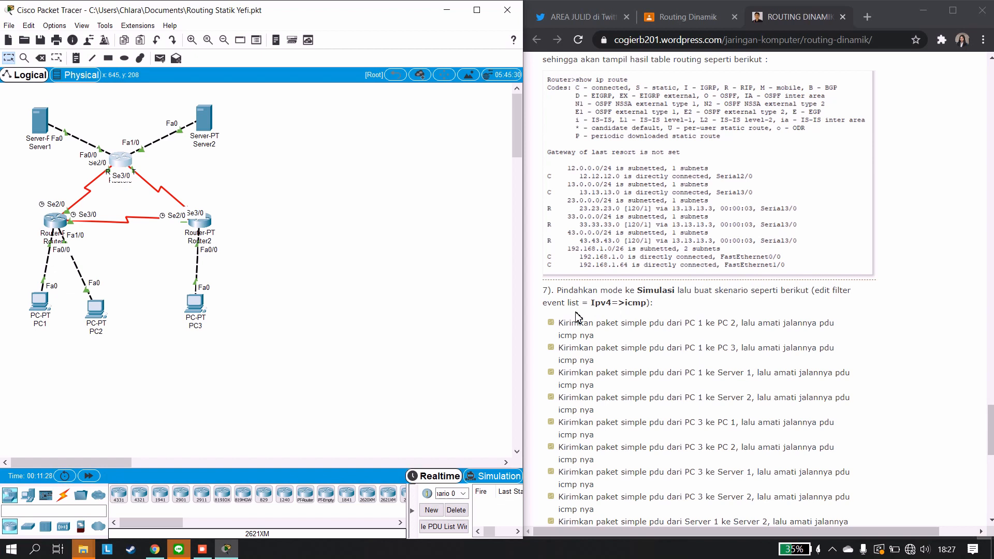
pyautogui.click(488, 475)
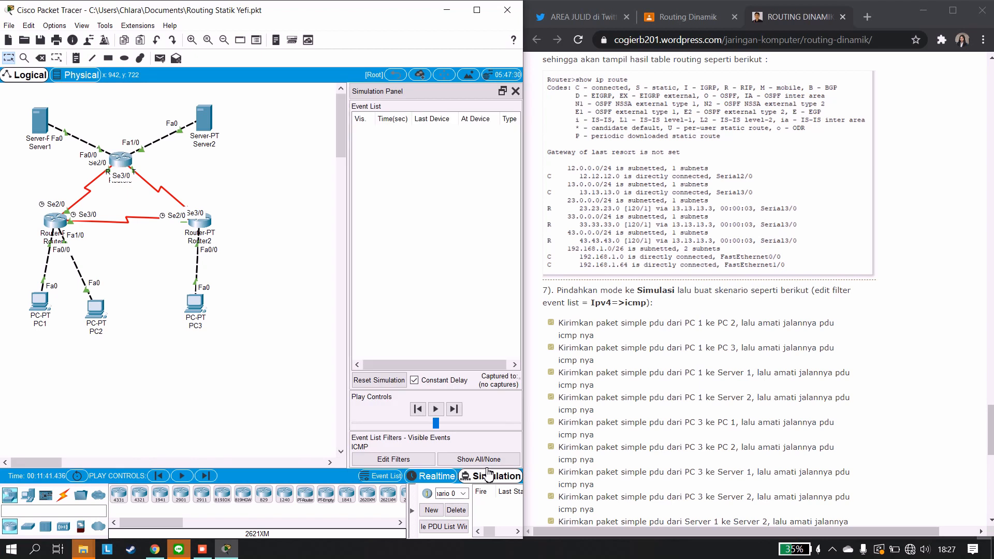
pyautogui.click(417, 460)
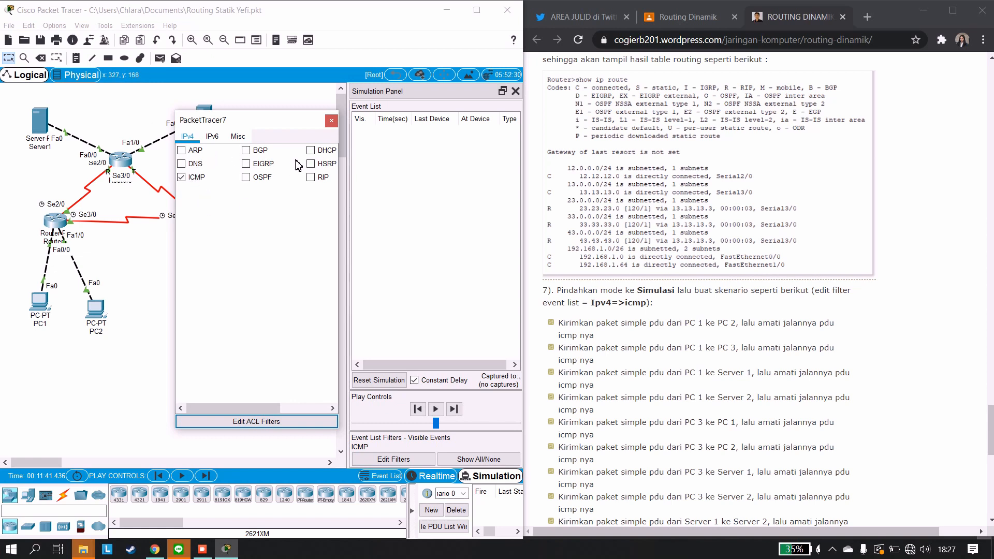
pyautogui.click(331, 120)
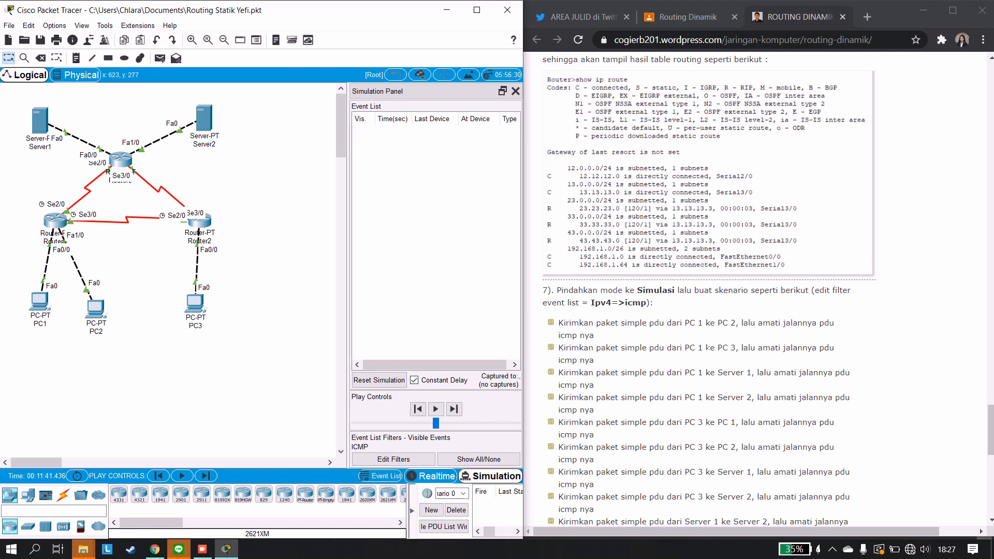
# Add a simple PDU from PC1 to PC2, the first test in the article's scenario list.
pyautogui.scroll(-3, 710, 207)
pyautogui.press('p')
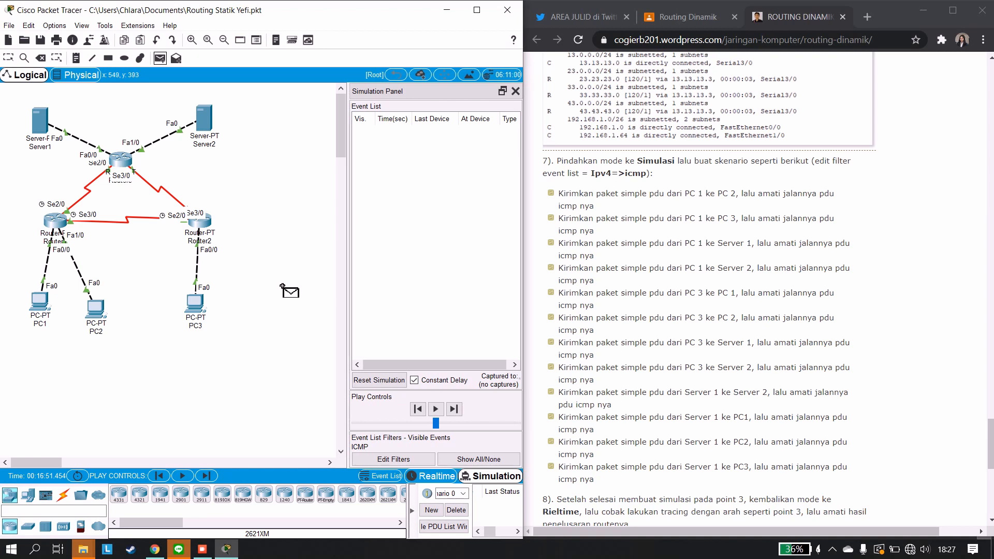
pyautogui.click(41, 300)
pyautogui.click(93, 310)
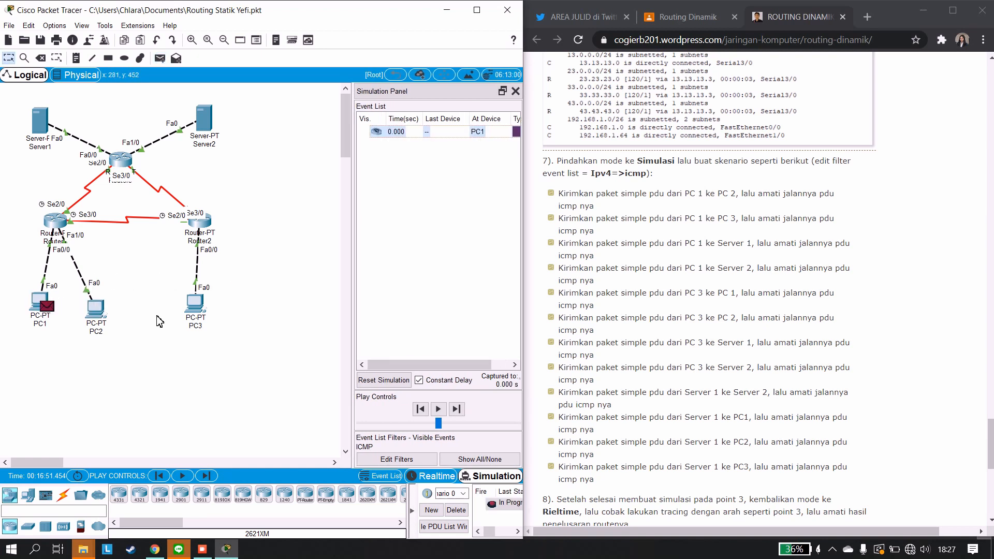
# Step the PC1-to-PC2 packet forward hop by hop until the reply returns to PC1, and delete the scenario.
pyautogui.click(457, 409)
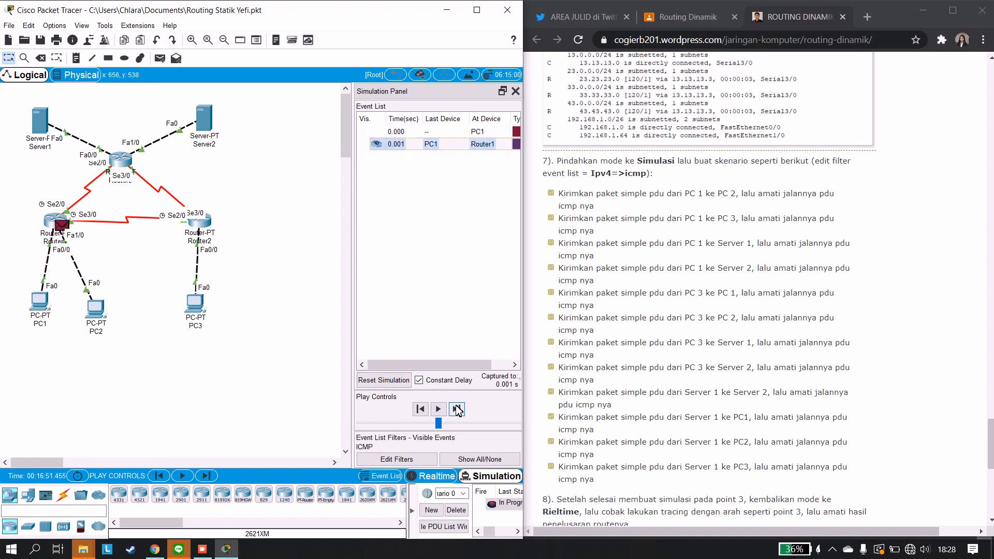
pyautogui.click(457, 410)
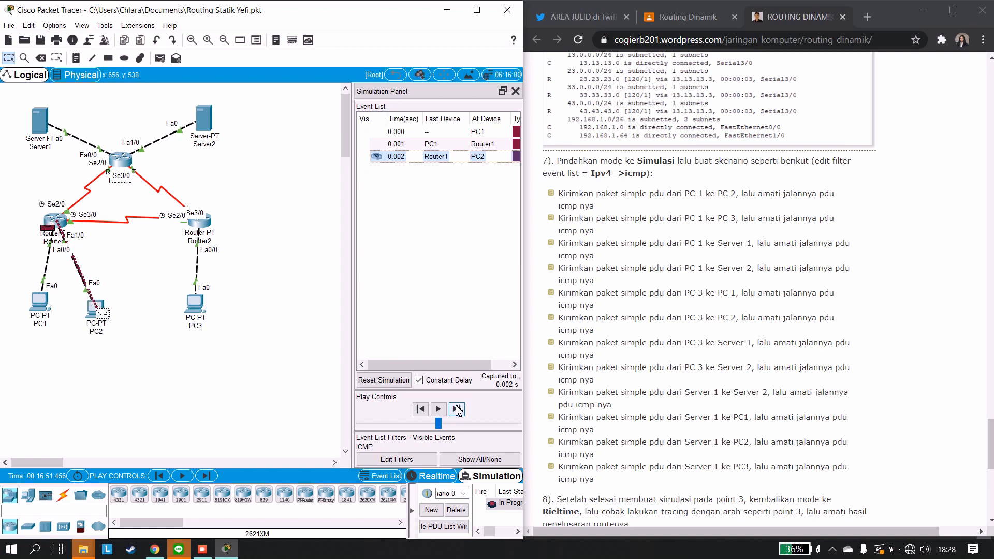
pyautogui.click(457, 409)
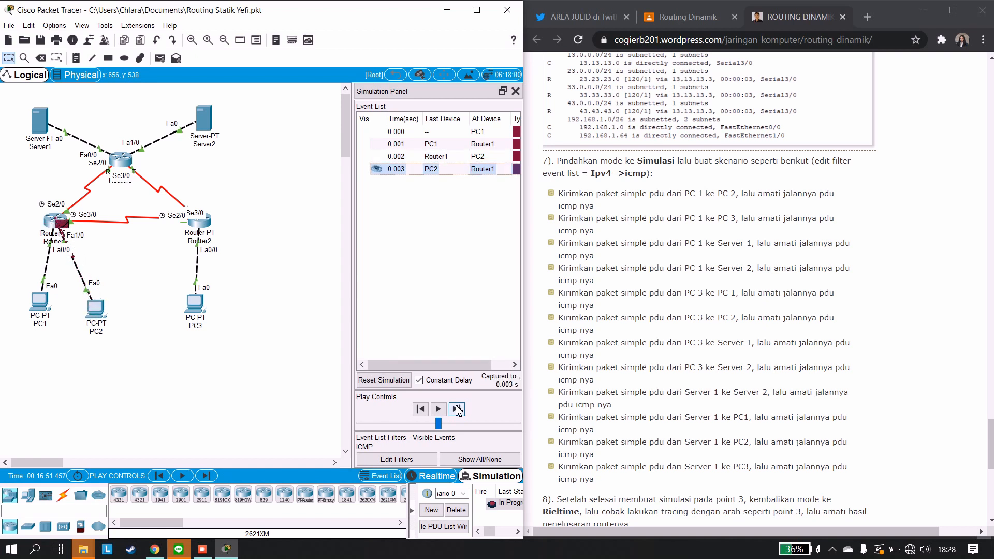
pyautogui.click(457, 409)
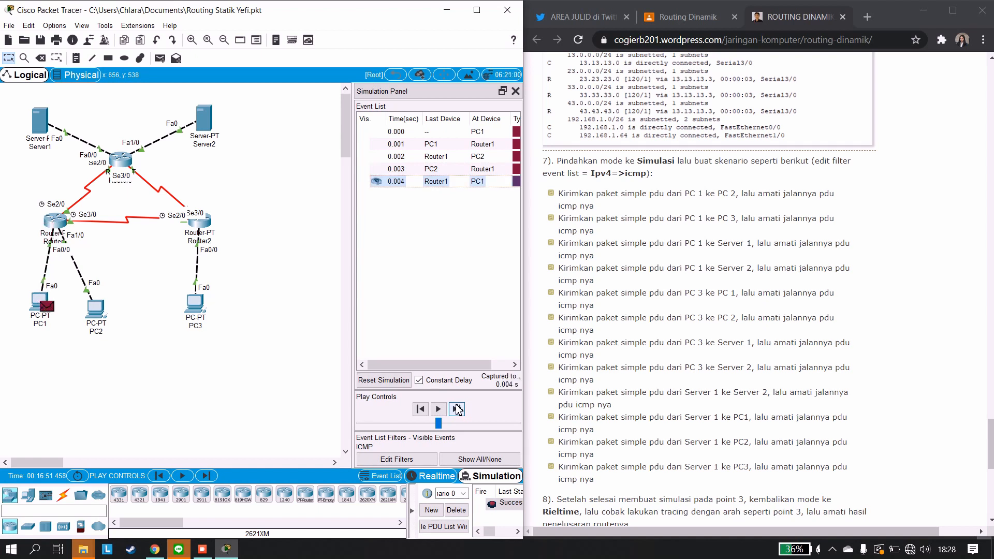
pyautogui.click(457, 510)
# Add a simple PDU from PC1 to PC3, the second test in the article's scenario list.
pyautogui.scroll(-3, 606, 210)
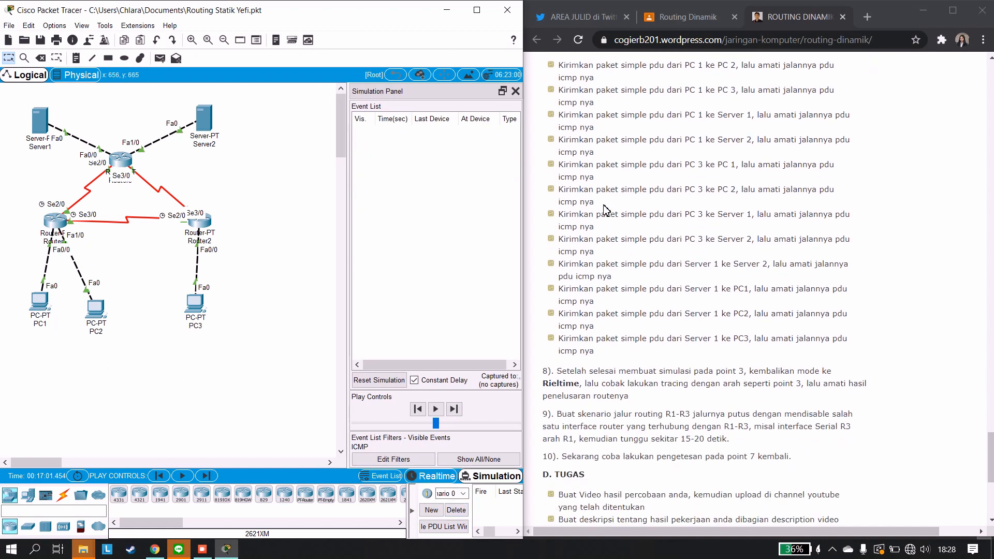
pyautogui.scroll(1, 606, 210)
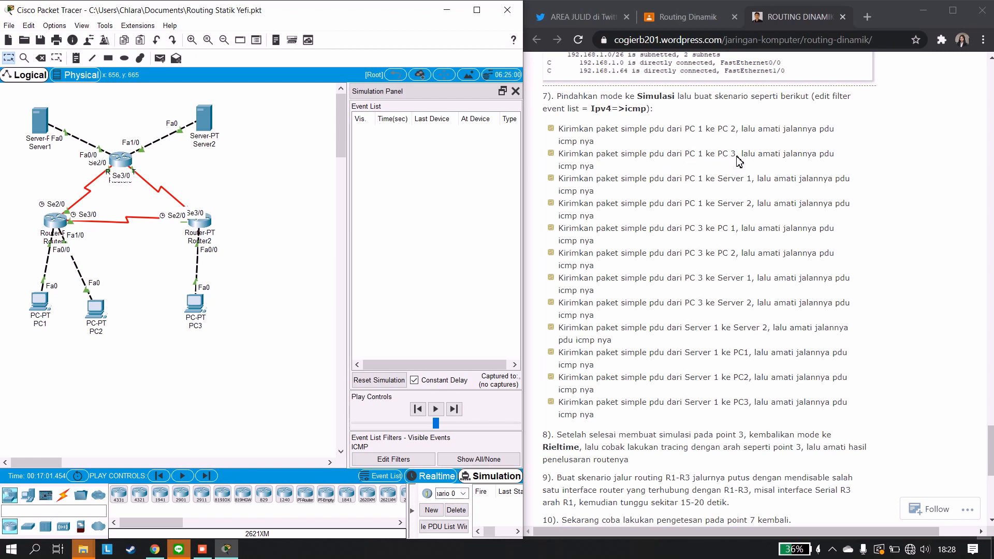
pyautogui.click(160, 58)
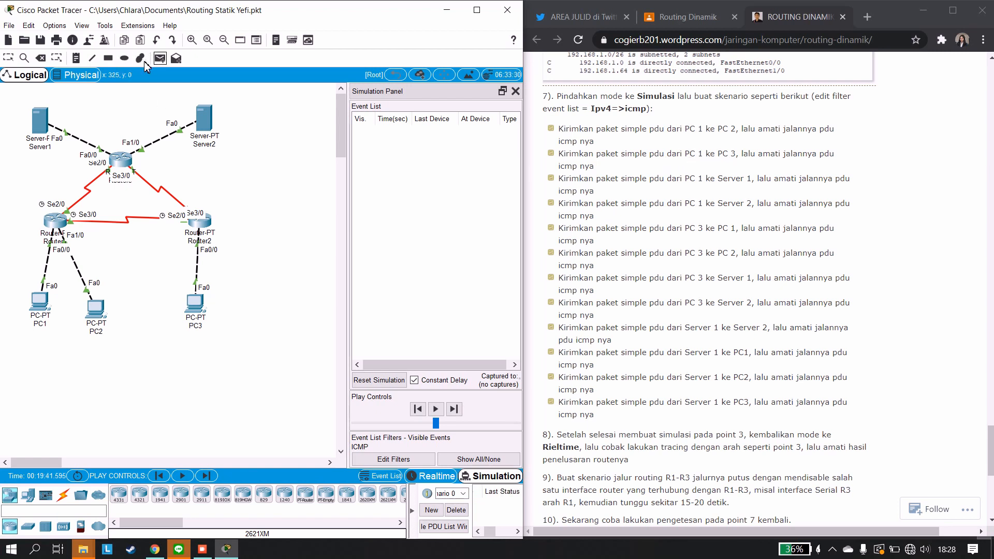
pyautogui.click(38, 300)
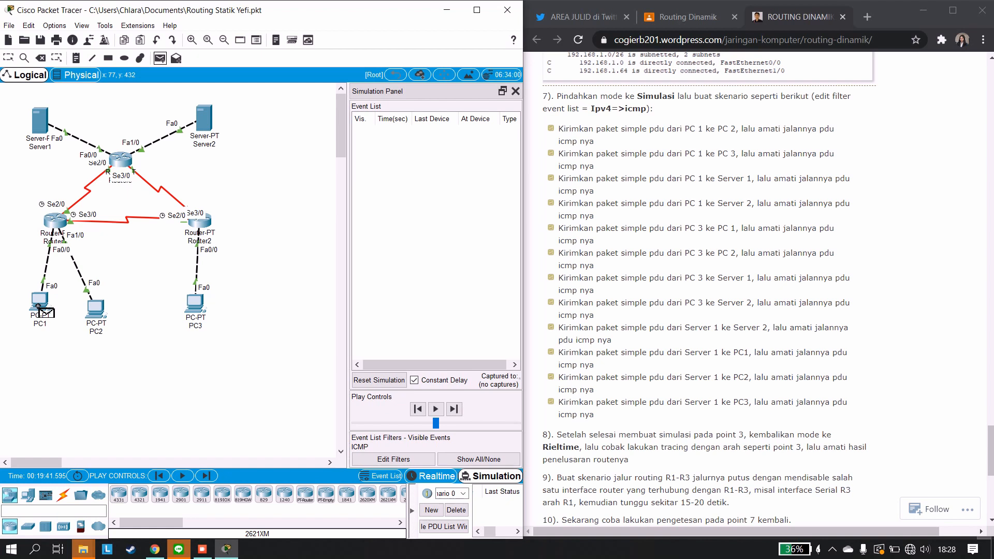
pyautogui.click(194, 303)
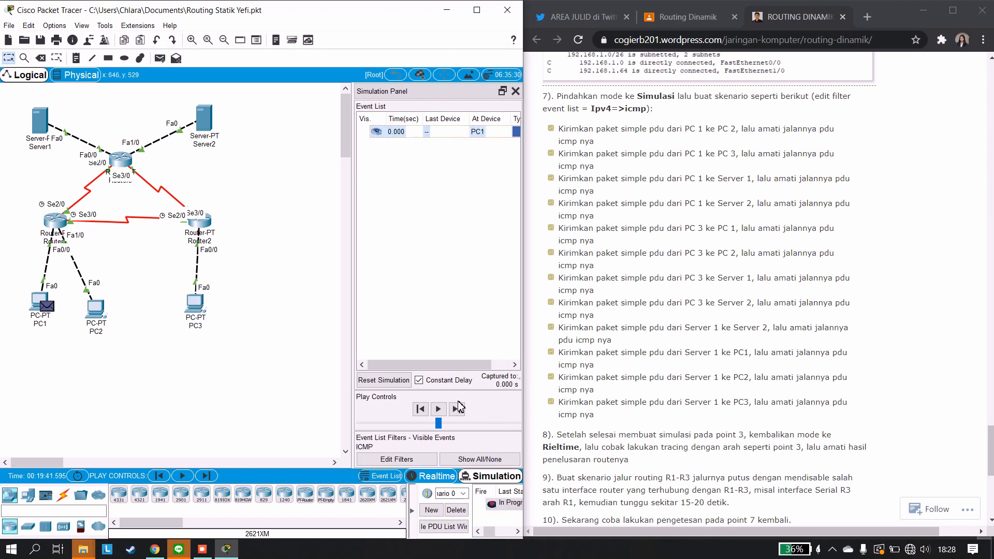
# Step the PC1-to-PC3 packet forward hop by hop until the reply returns to PC1, and delete the scenario.
pyautogui.click(456, 409)
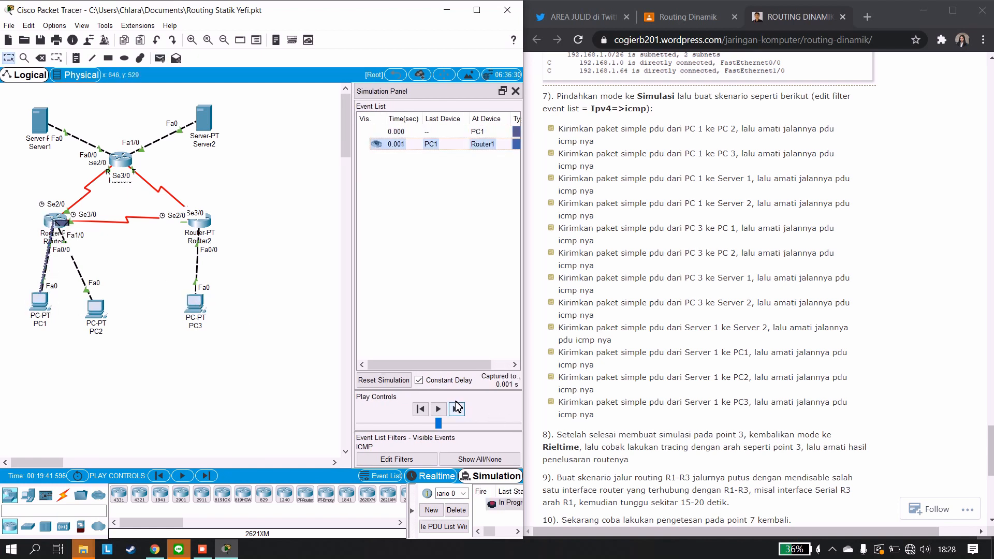
pyautogui.click(456, 410)
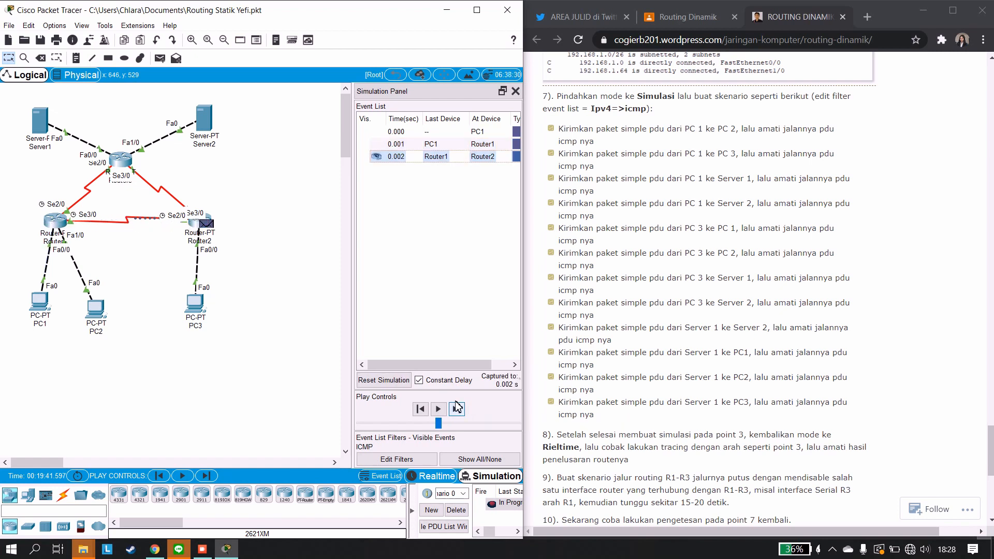
pyautogui.click(456, 409)
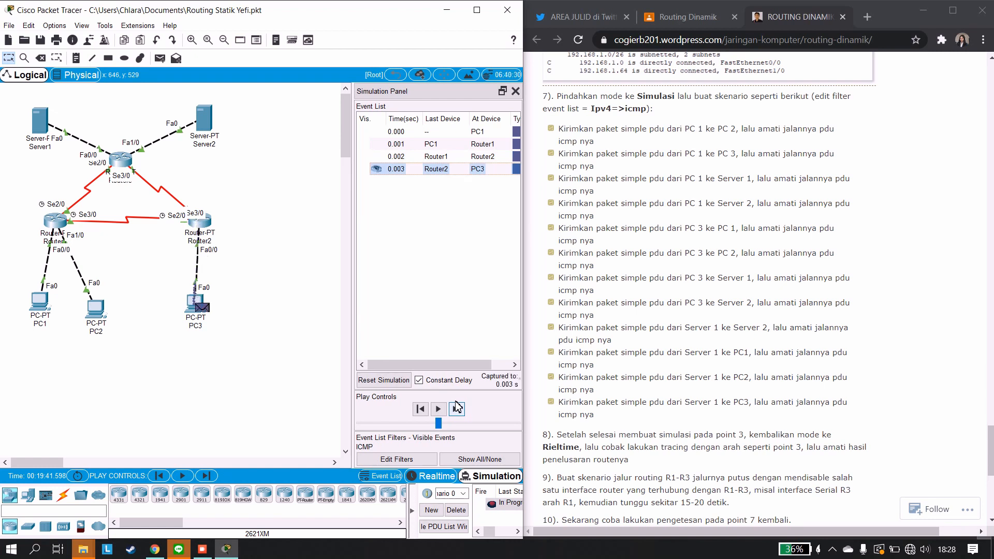
pyautogui.click(456, 409)
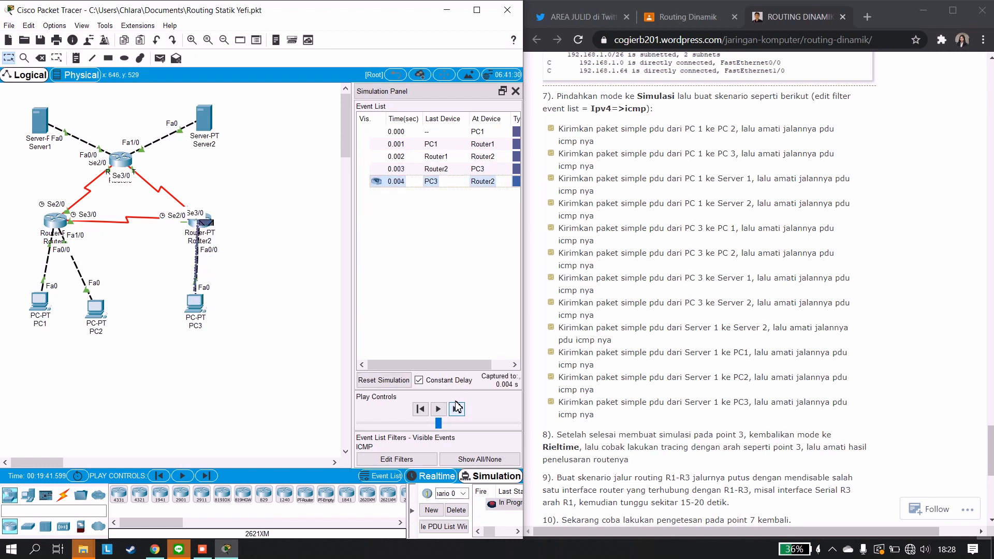
pyautogui.click(456, 409)
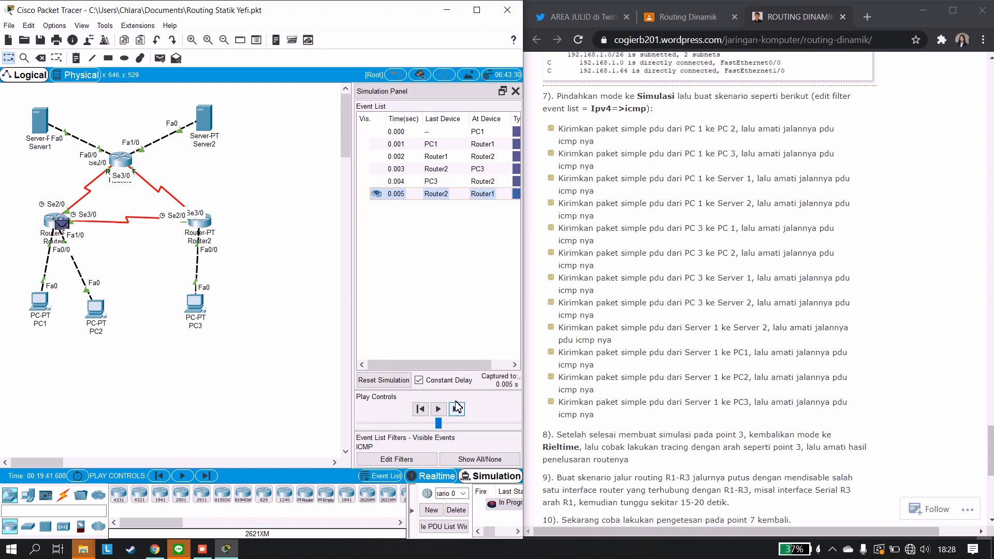
pyautogui.click(456, 409)
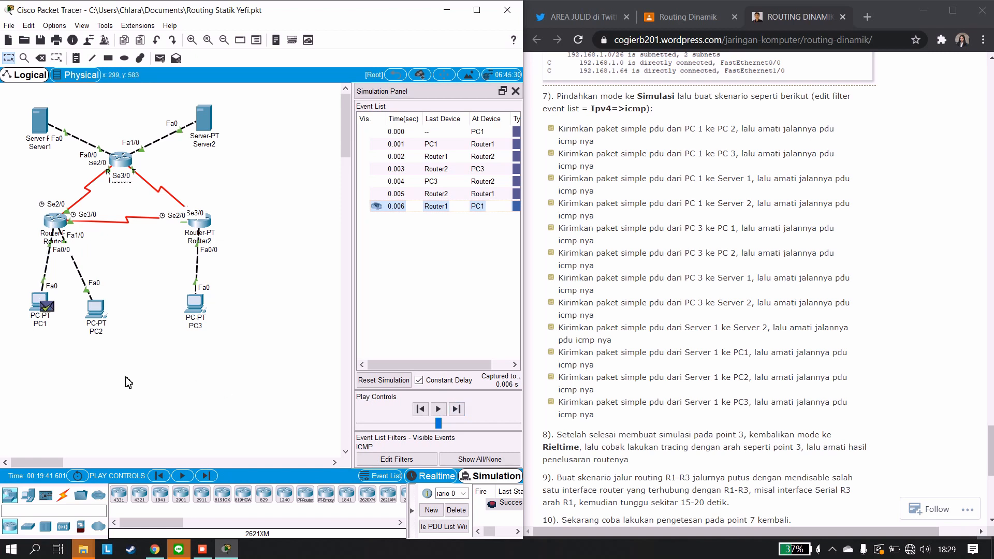
pyautogui.click(457, 510)
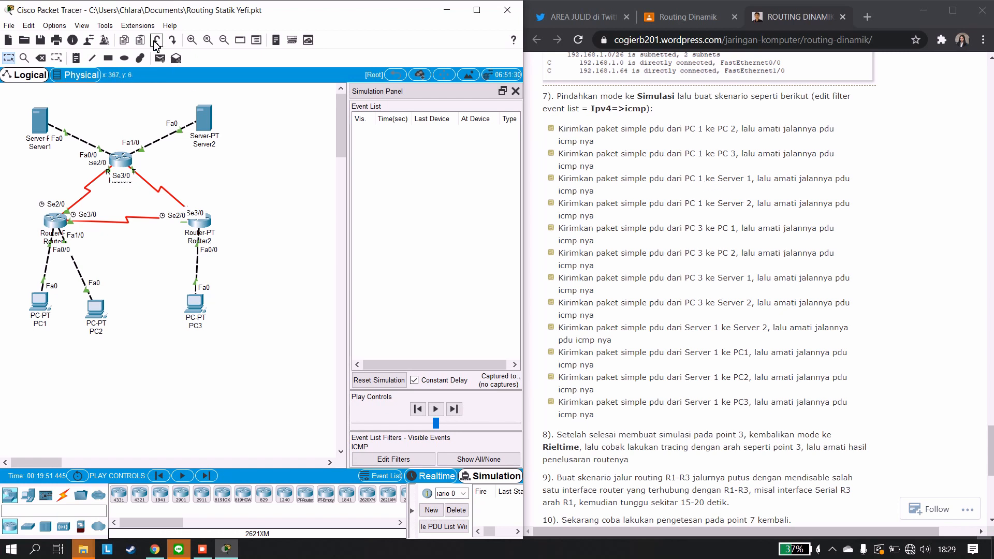
# Add a simple PDU from PC1 to Server1, the third test in the article's scenario list.
pyautogui.click(160, 58)
pyautogui.click(42, 311)
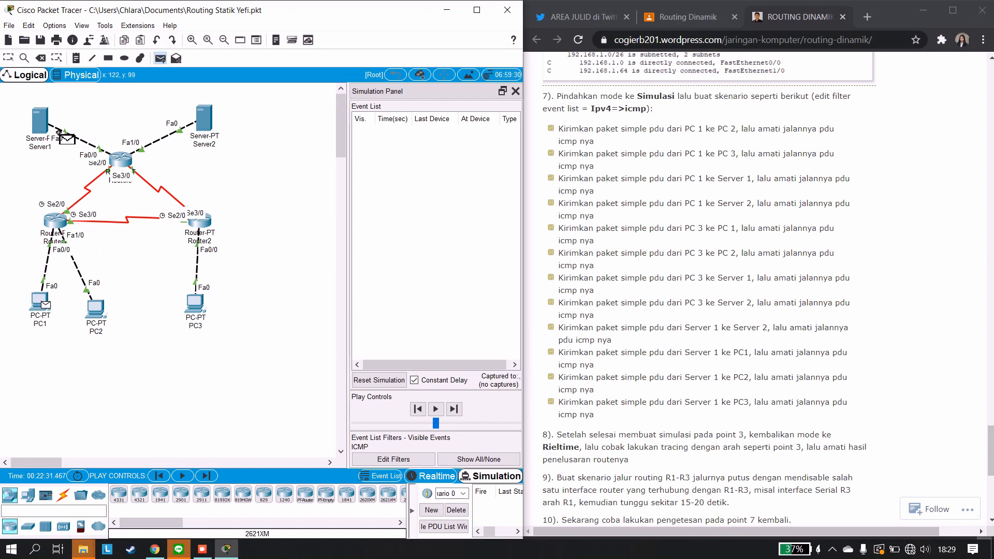
pyautogui.click(41, 124)
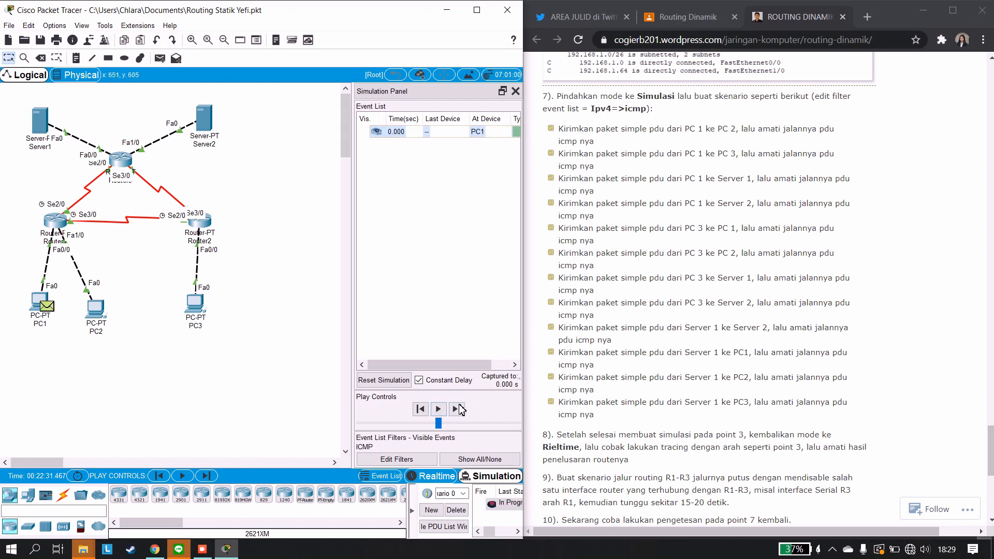
# Step the PC1-to-Server1 packet forward hop by hop until the reply returns to PC1, and delete the scenario.
pyautogui.click(456, 409)
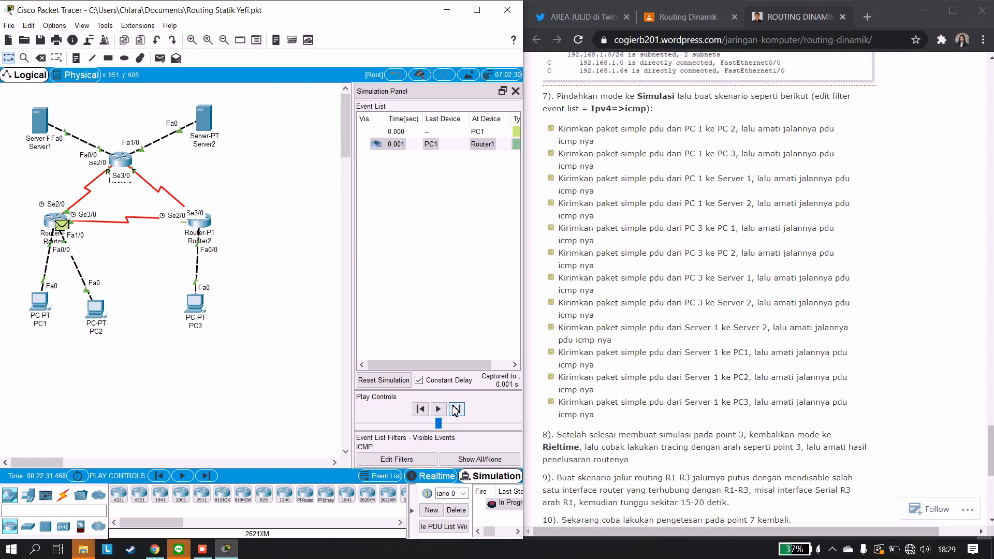
pyautogui.click(455, 409)
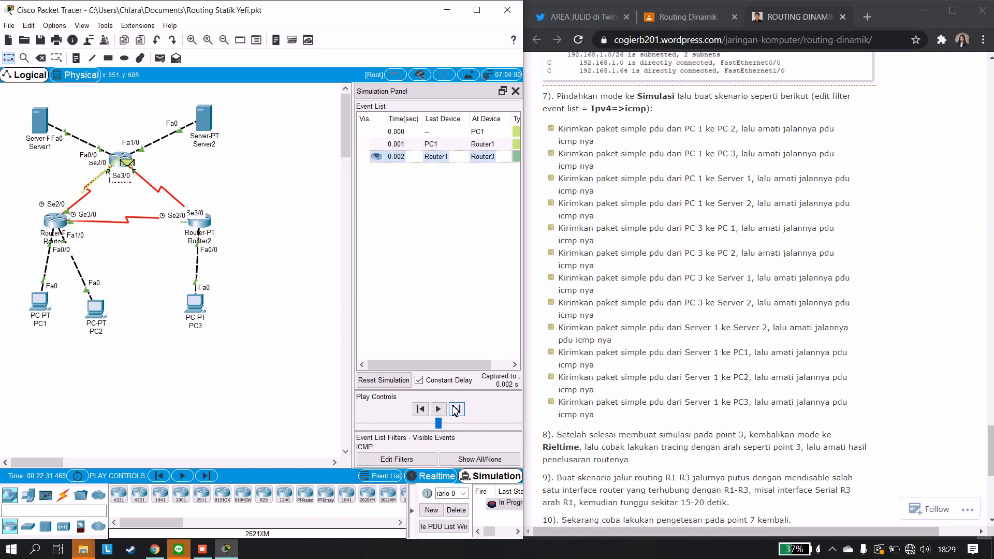
pyautogui.click(455, 409)
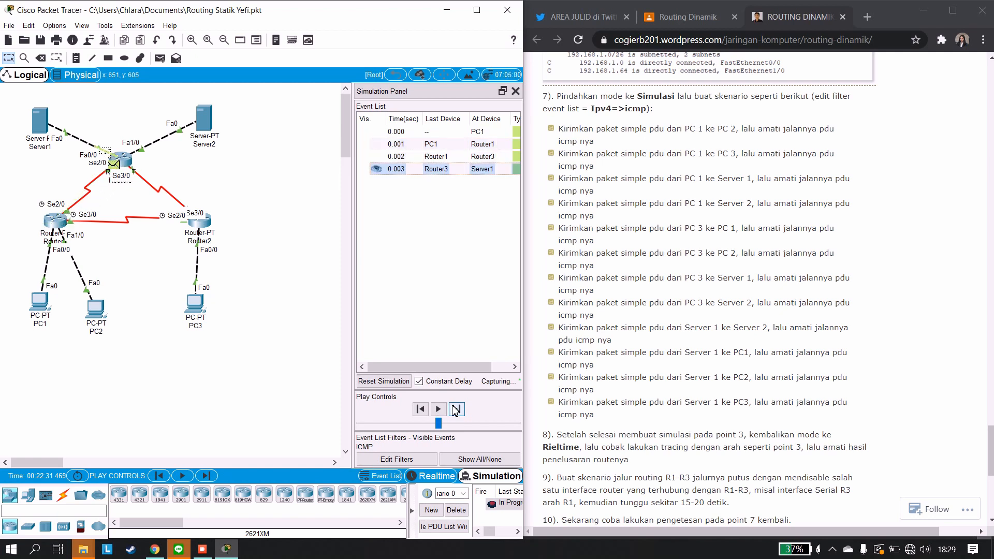
pyautogui.click(456, 409)
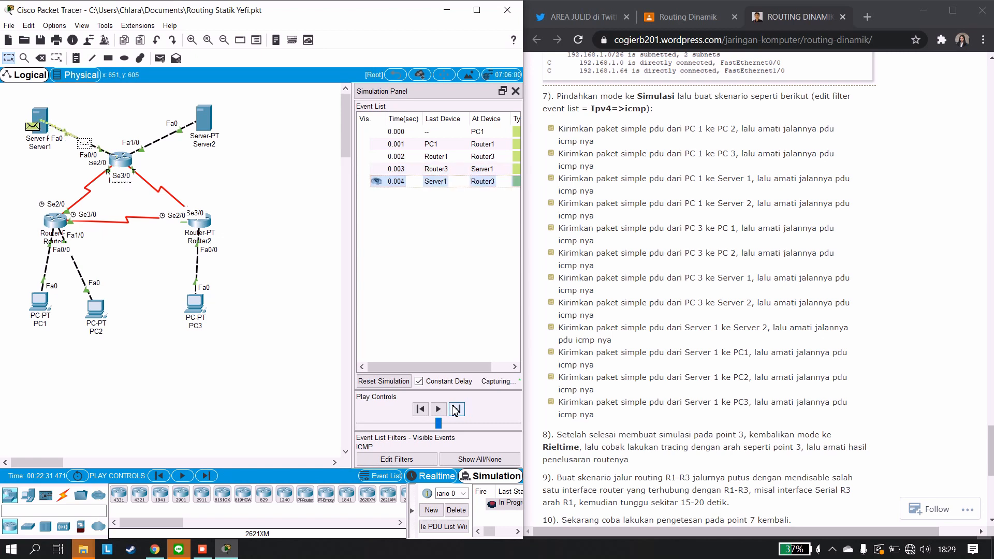
pyautogui.click(456, 410)
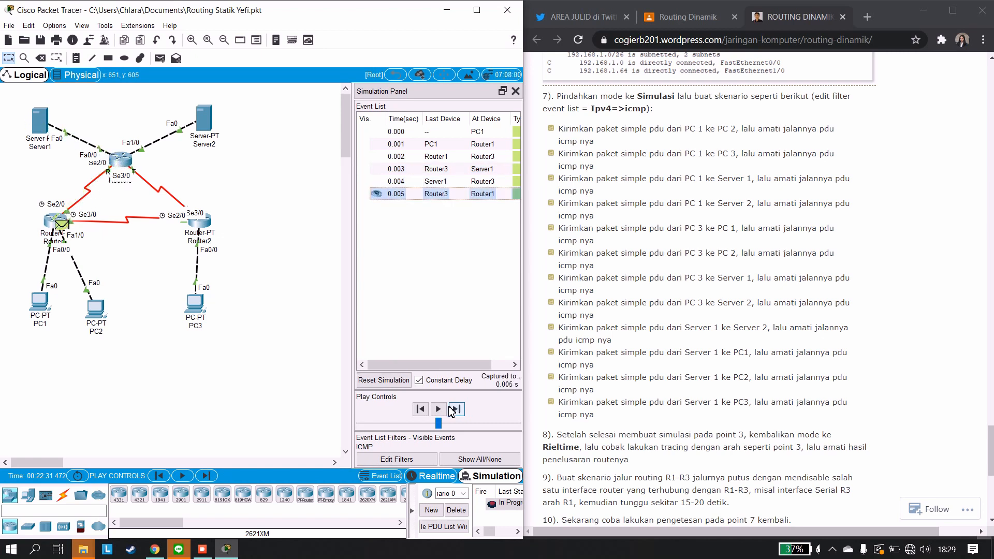
pyautogui.click(456, 409)
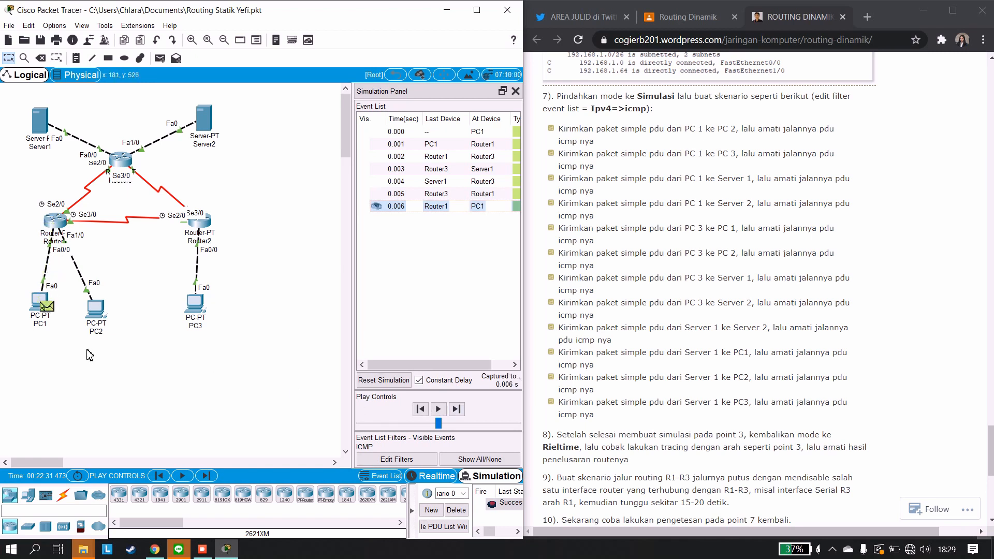
pyautogui.click(457, 510)
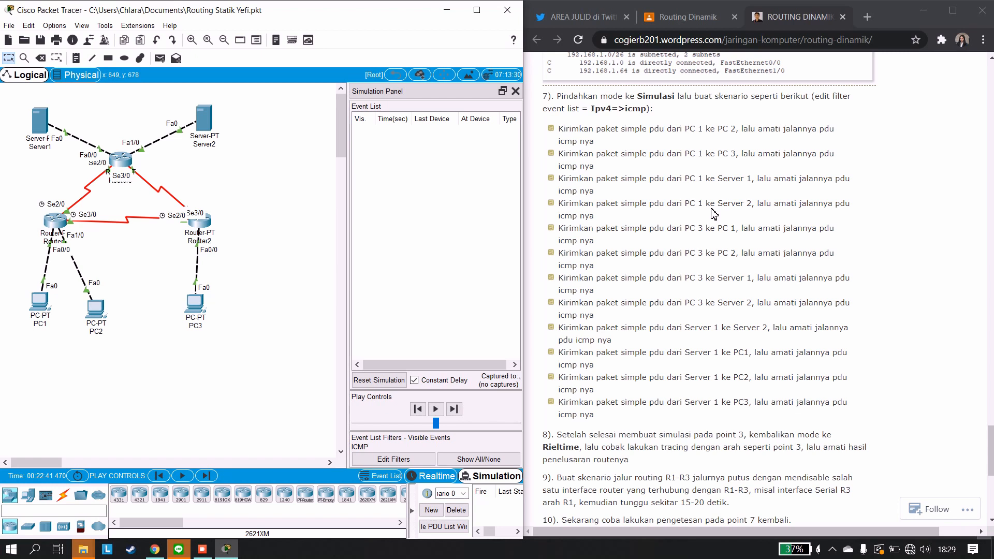
# Add a simple PDU from PC1 to Server2, the fourth test in the article's scenario list.
pyautogui.click(158, 57)
pyautogui.click(45, 299)
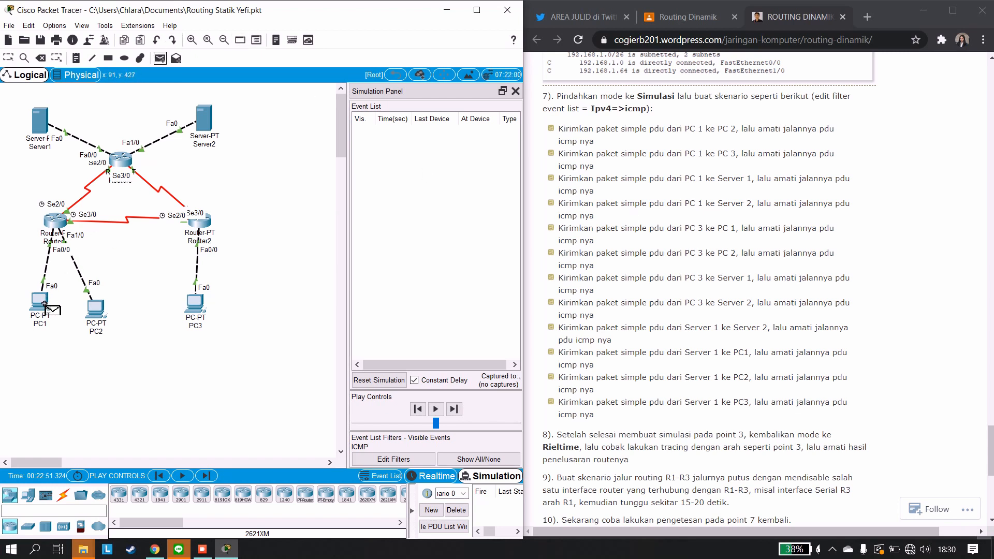
pyautogui.click(204, 119)
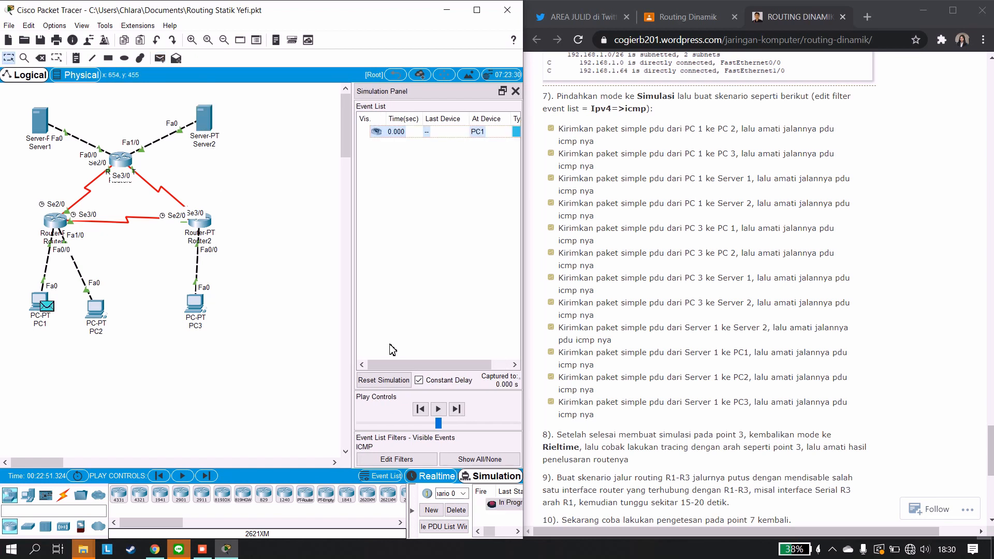
# Step the PC1-to-Server2 packet forward hop by hop until the reply returns to PC1, and delete the scenario.
pyautogui.click(456, 409)
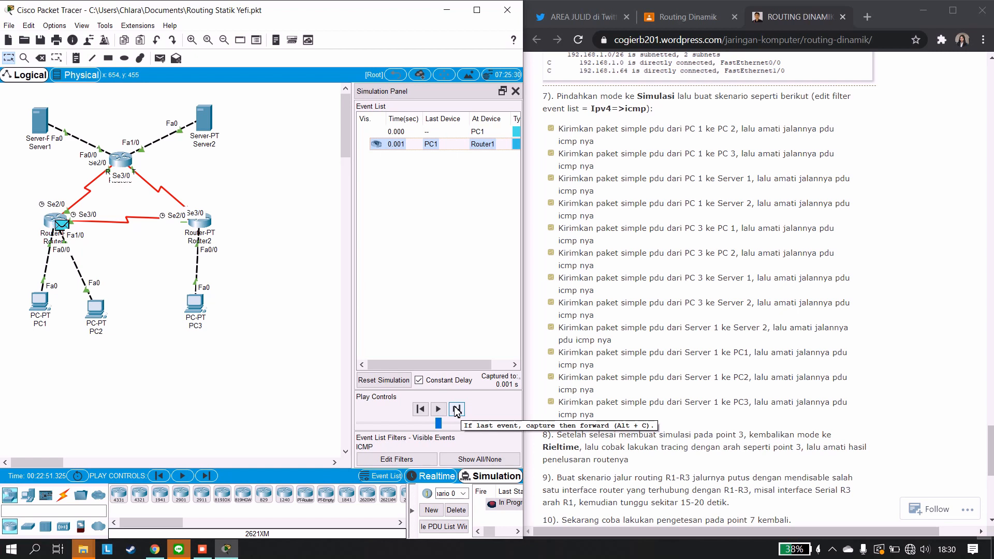
pyautogui.click(457, 409)
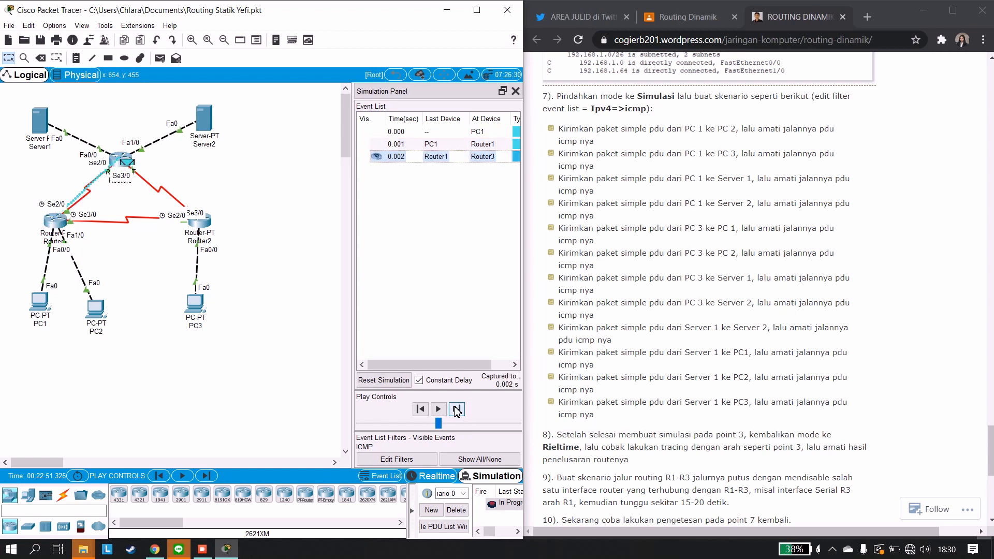
pyautogui.click(456, 409)
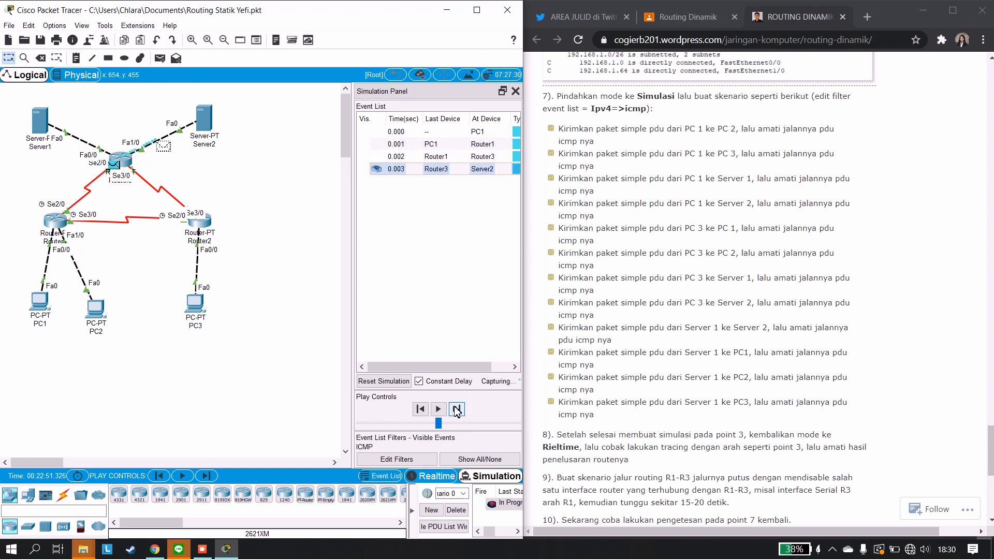
pyautogui.click(456, 409)
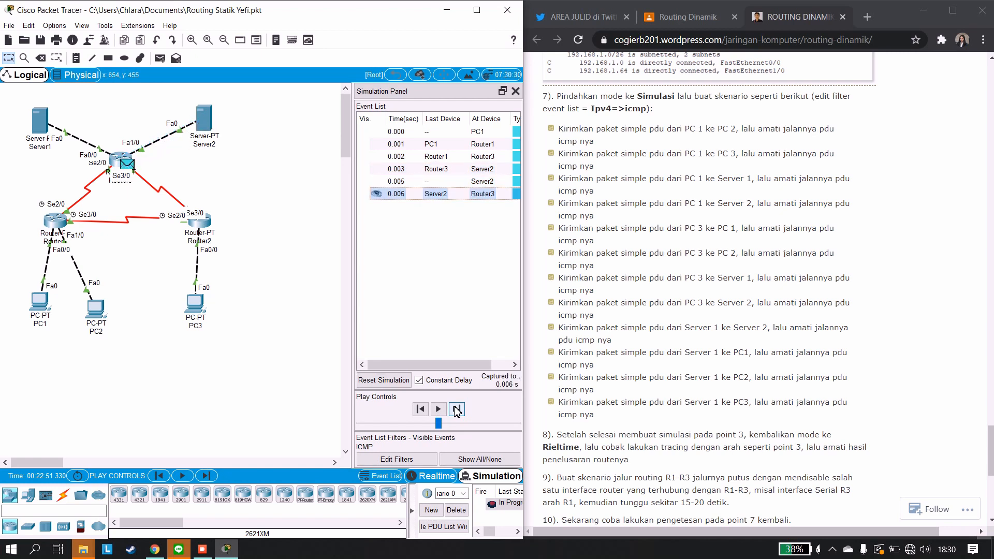
pyautogui.click(457, 409)
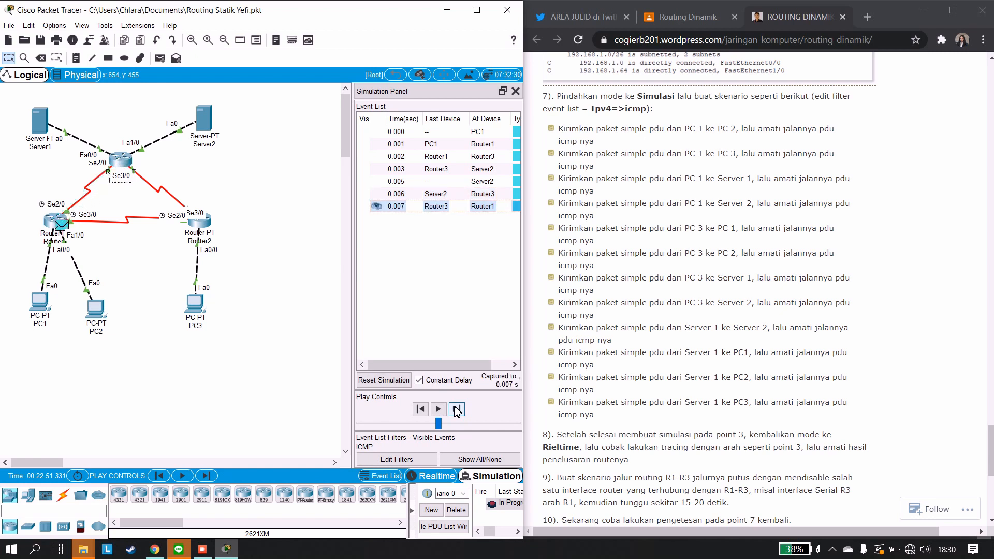
pyautogui.click(456, 409)
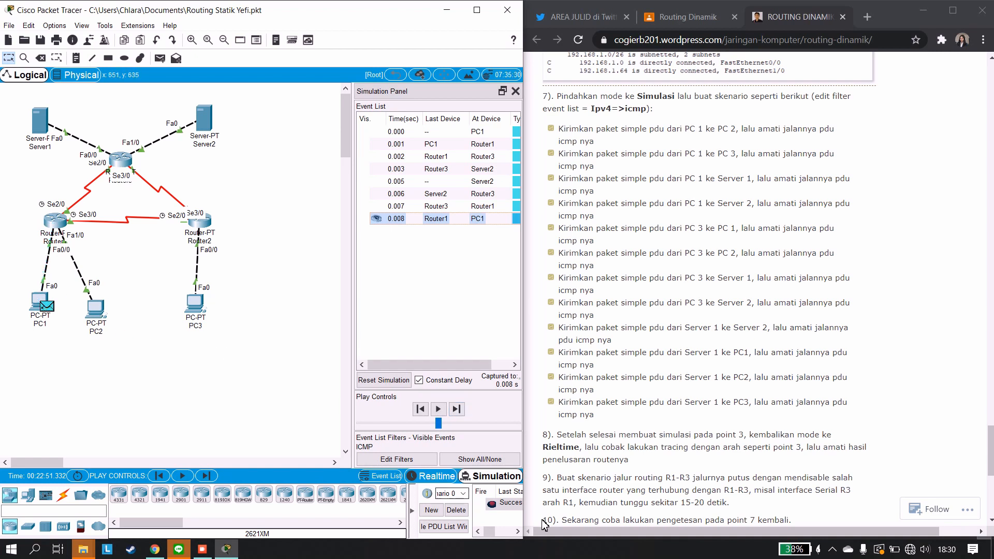
pyautogui.click(456, 510)
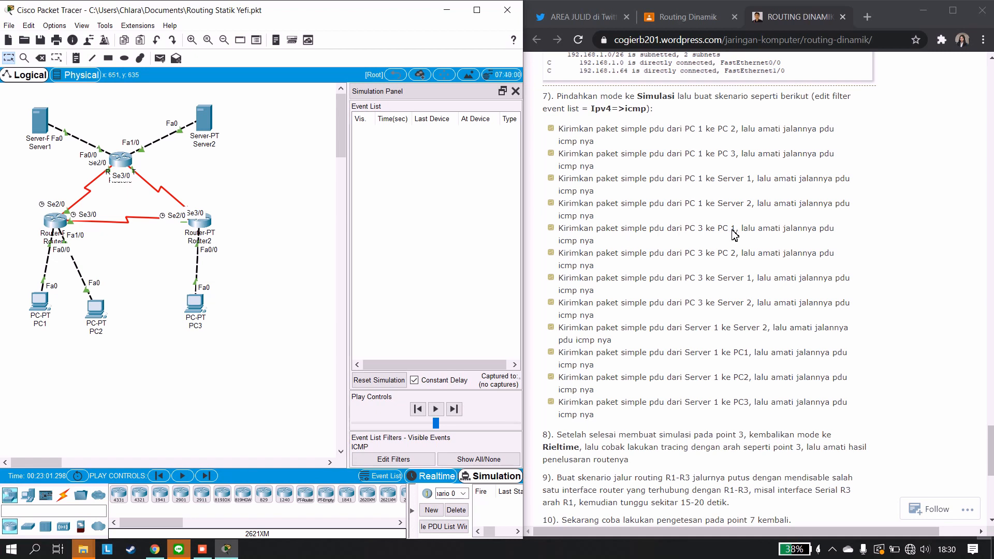
# Add a simple PDU from PC3 to PC1, the fifth test in the article's scenario list.
pyautogui.click(160, 58)
pyautogui.click(200, 309)
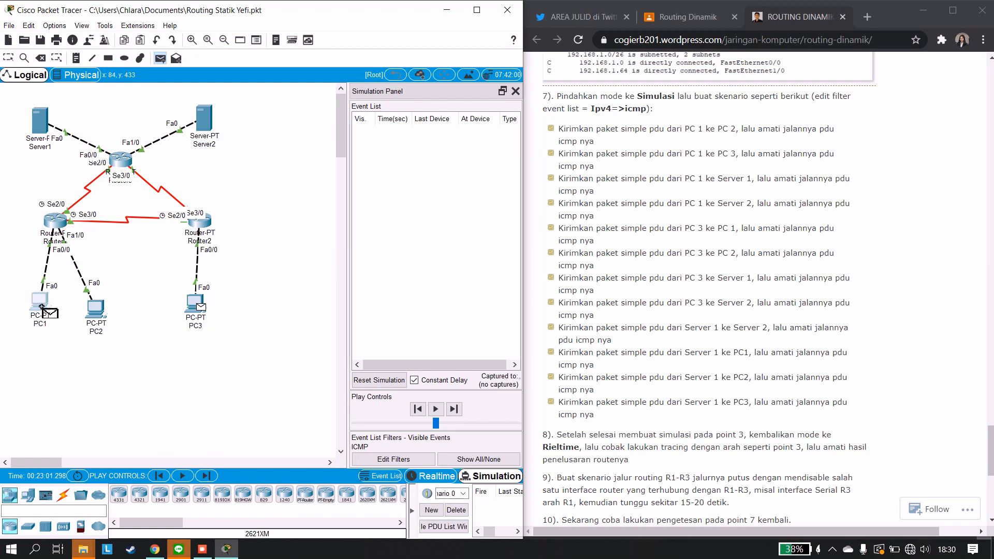
pyautogui.click(42, 304)
# Step the PC3-to-PC1 packet forward hop by hop until the reply returns to PC3, and delete the scenario.
pyautogui.click(456, 409)
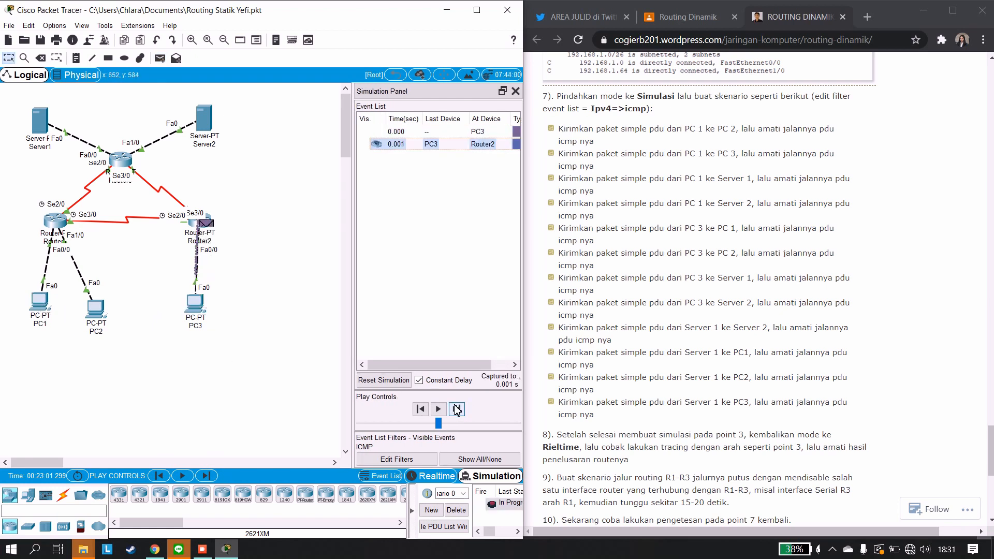
pyautogui.click(456, 410)
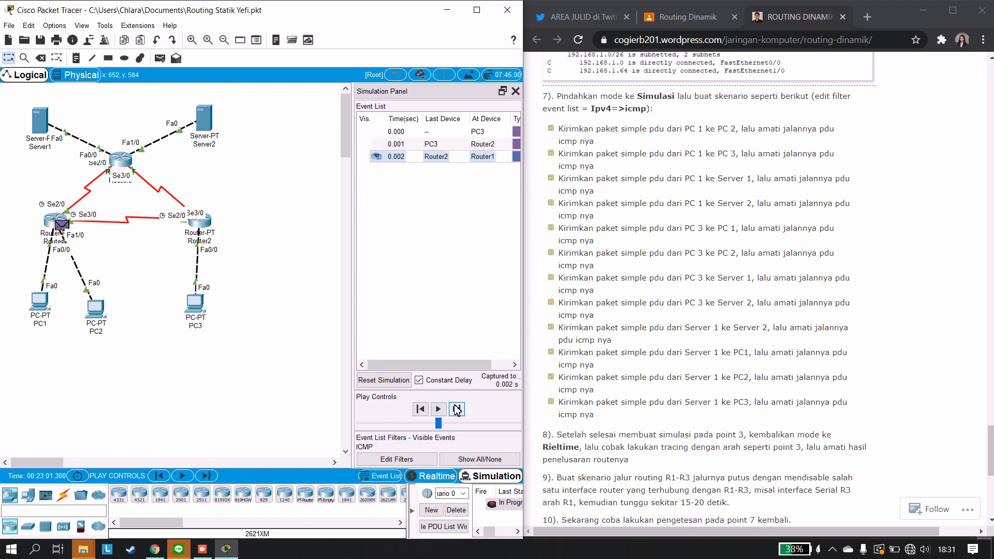
pyautogui.click(457, 409)
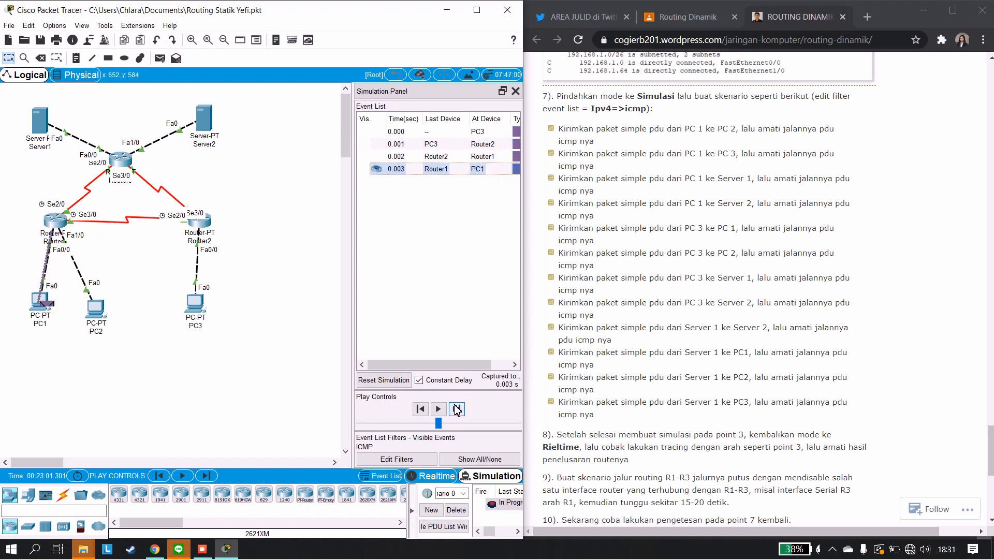
pyautogui.click(456, 410)
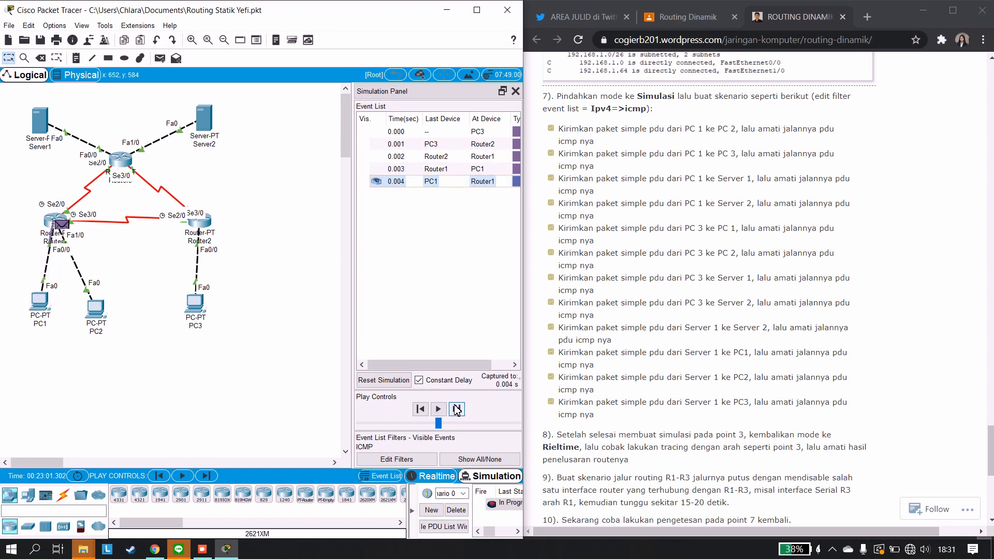
pyautogui.click(456, 409)
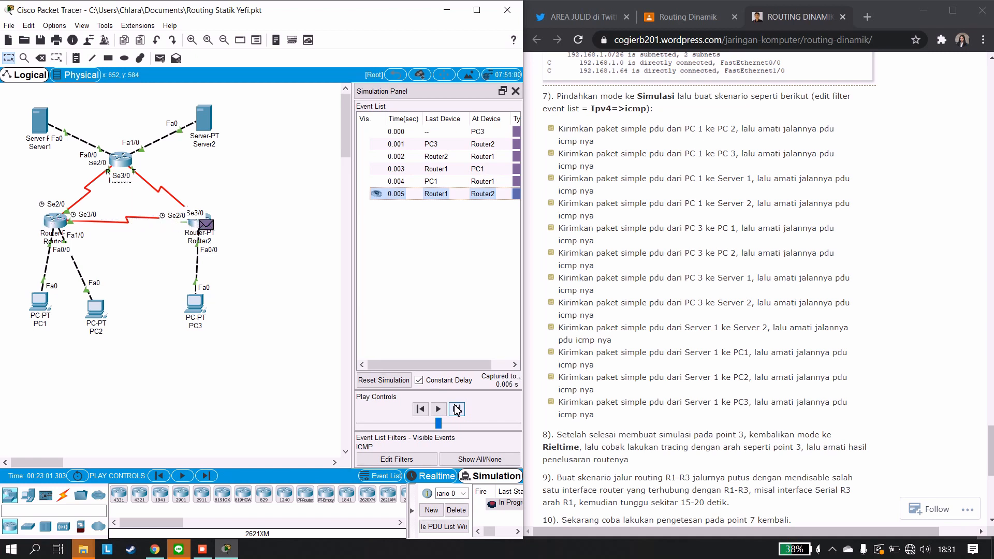
pyautogui.click(456, 409)
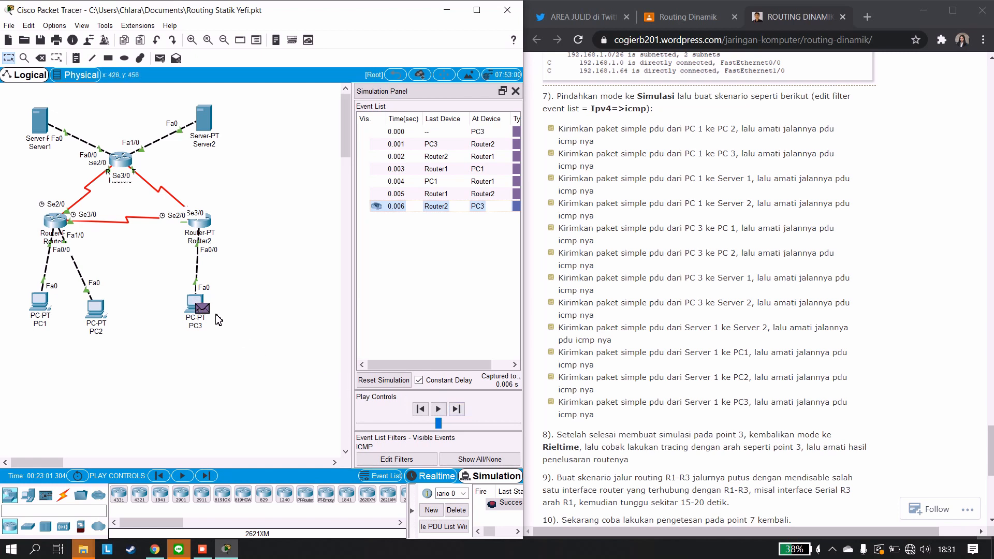
pyautogui.click(457, 510)
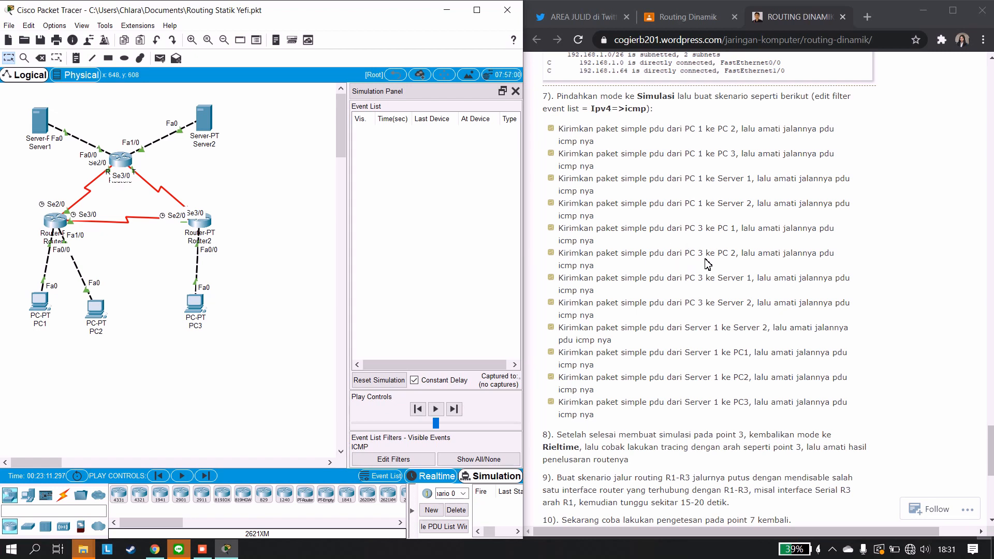
# Add a simple PDU from PC3 to PC2, the sixth test in the article's scenario list.
pyautogui.click(160, 58)
pyautogui.click(187, 311)
pyautogui.click(95, 310)
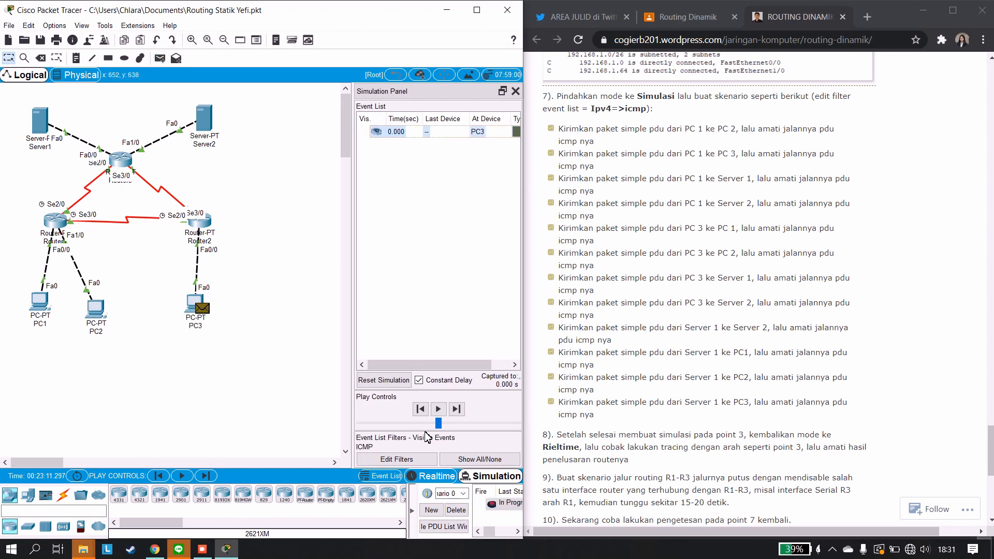
# Step the PC3-to-PC2 packet forward hop by hop until the reply returns to PC3, and delete the scenario.
pyautogui.click(454, 409)
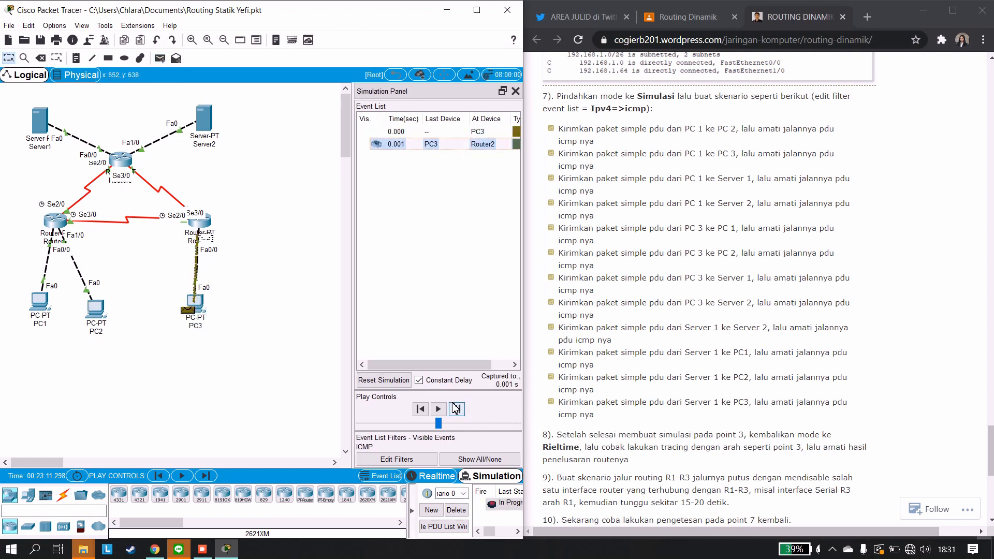
pyautogui.click(455, 409)
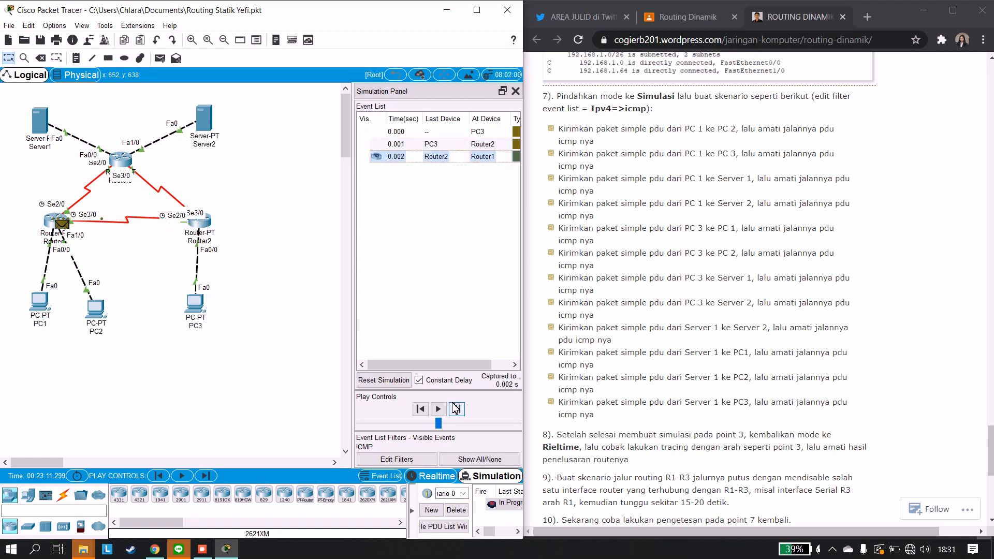
pyautogui.click(454, 409)
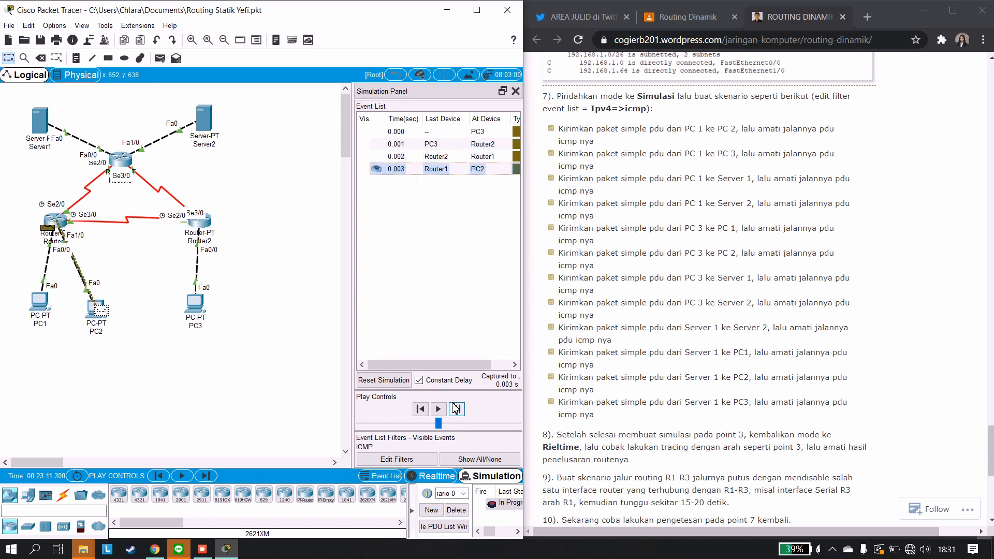
pyautogui.click(454, 409)
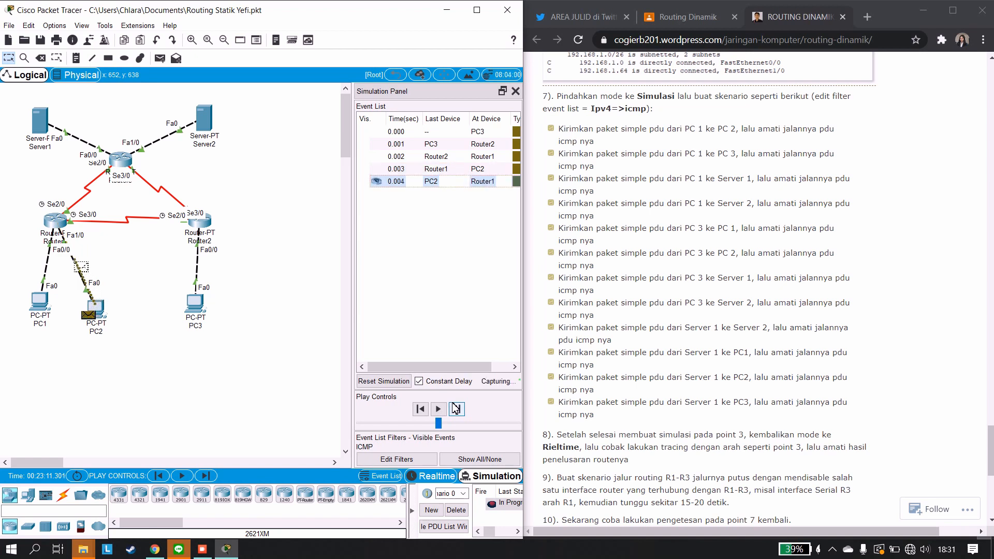
pyautogui.click(455, 409)
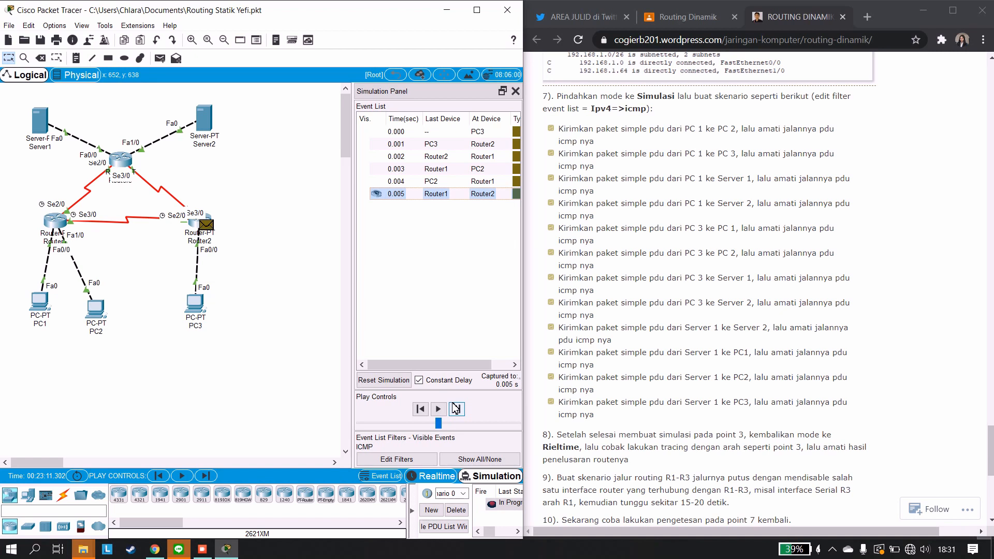
pyautogui.click(454, 409)
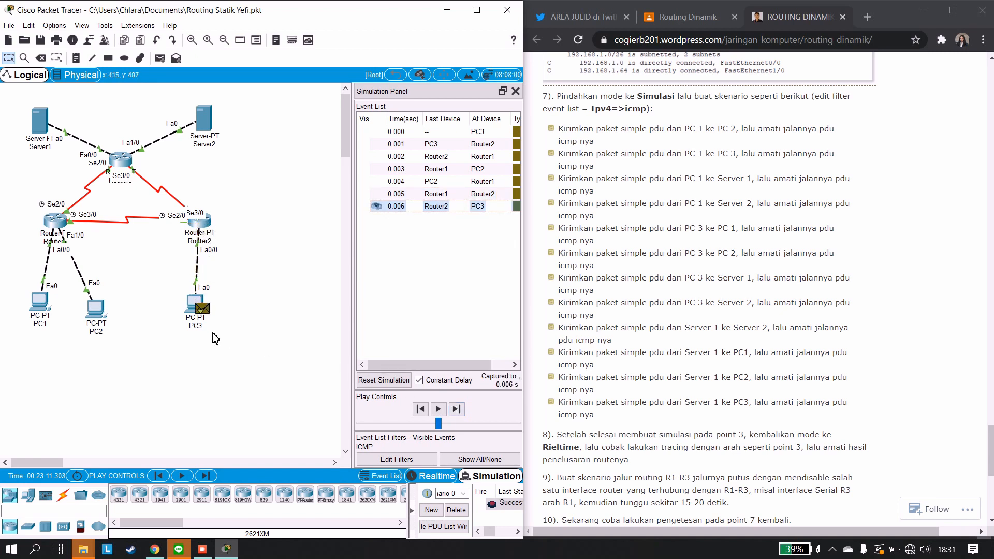
pyautogui.click(457, 510)
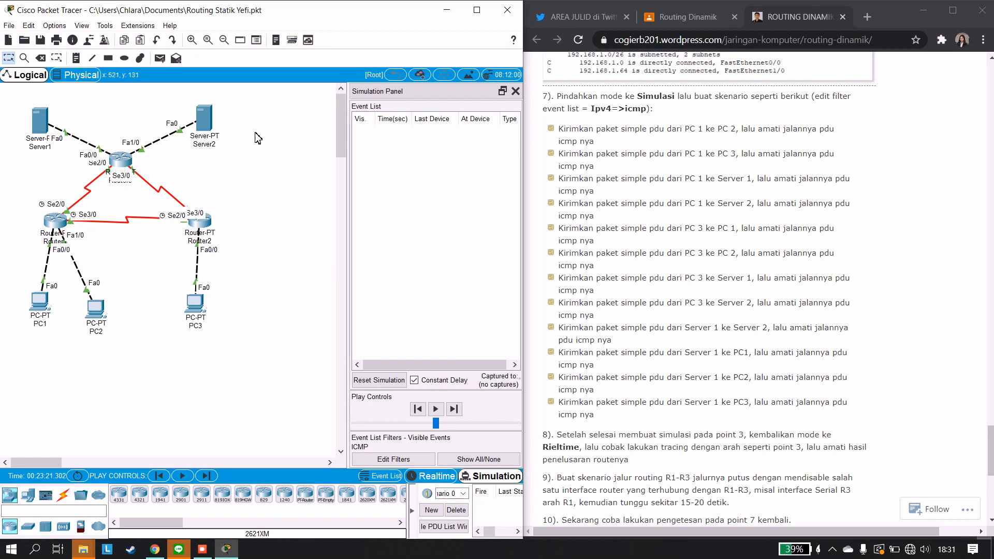
# Add a simple PDU from PC3 to Server1, the seventh test in the article's scenario list.
pyautogui.click(159, 58)
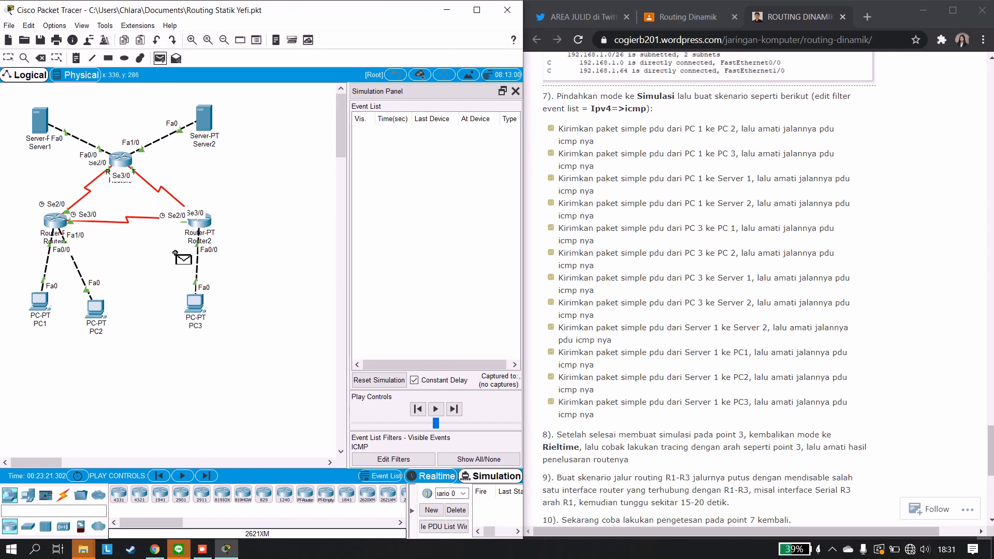
pyautogui.click(196, 303)
pyautogui.click(40, 119)
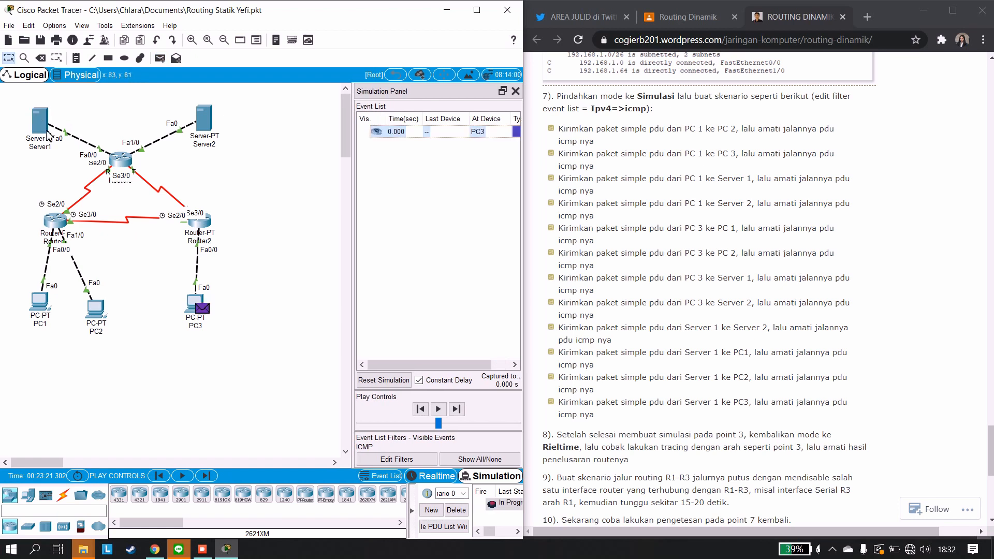
# Step the PC3-to-Server1 packet forward hop by hop until the reply returns to PC3, and delete the scenario.
pyautogui.click(457, 409)
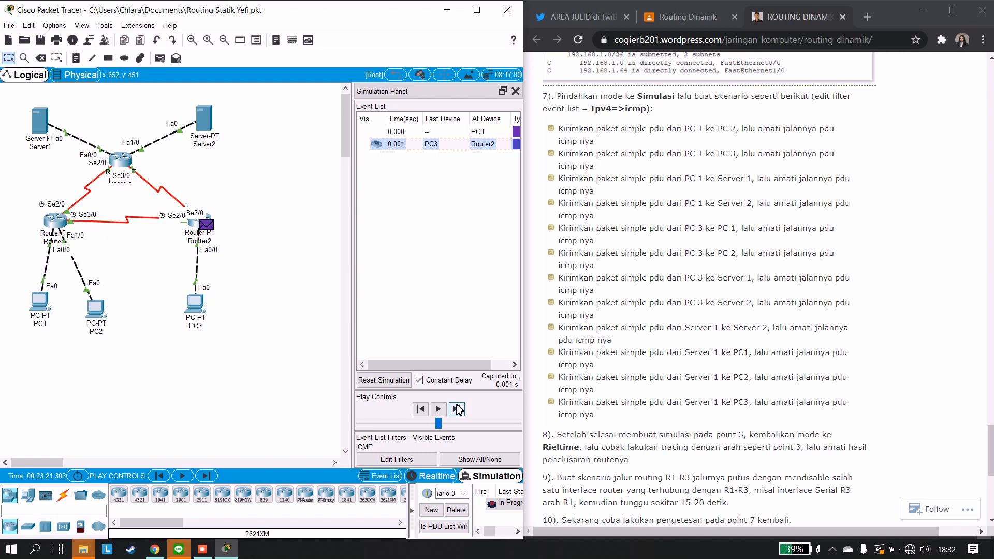
pyautogui.click(457, 409)
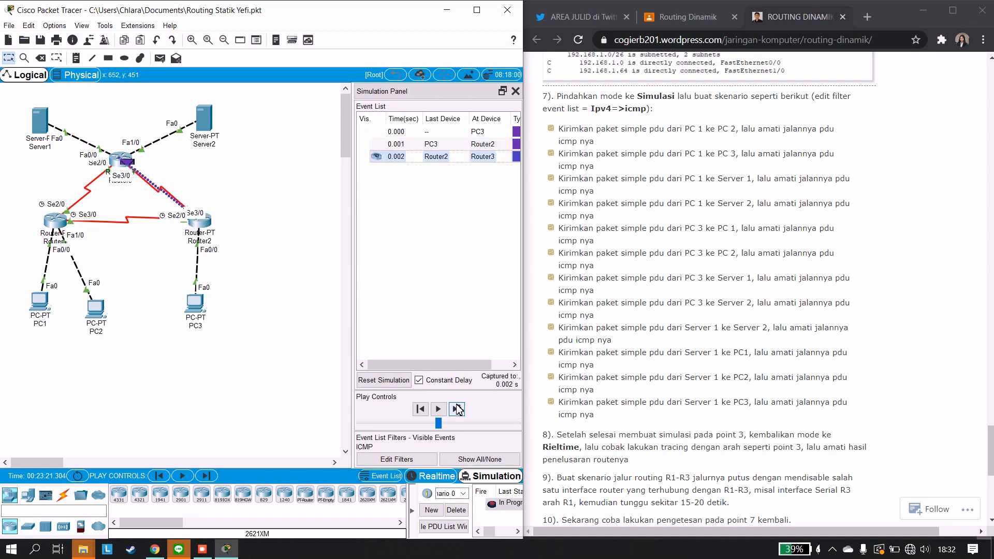
pyautogui.click(457, 410)
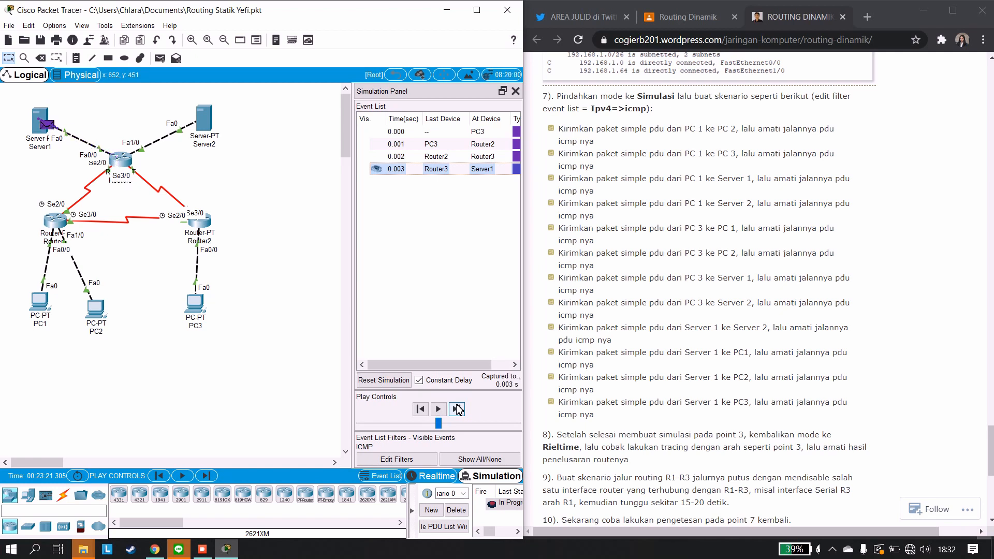
pyautogui.click(456, 409)
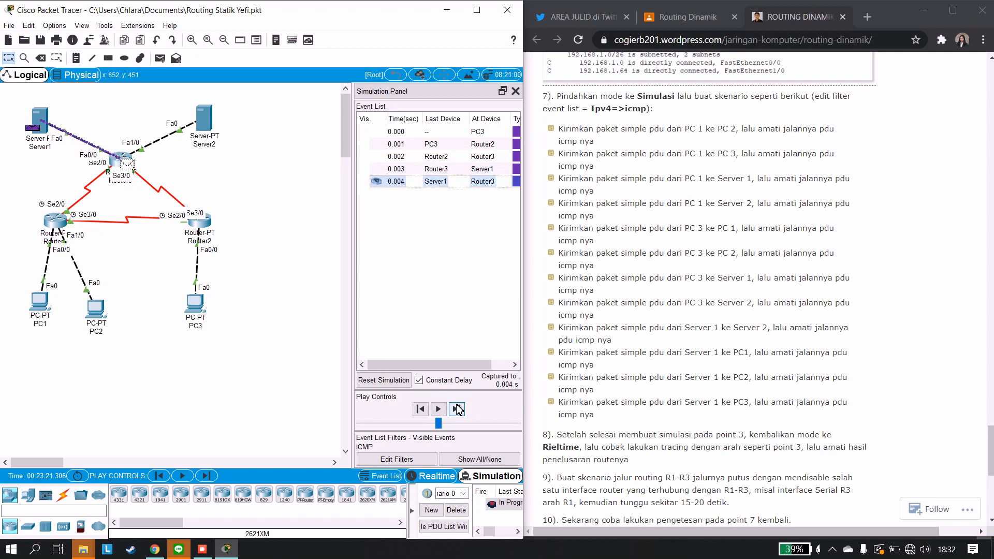
pyautogui.click(456, 409)
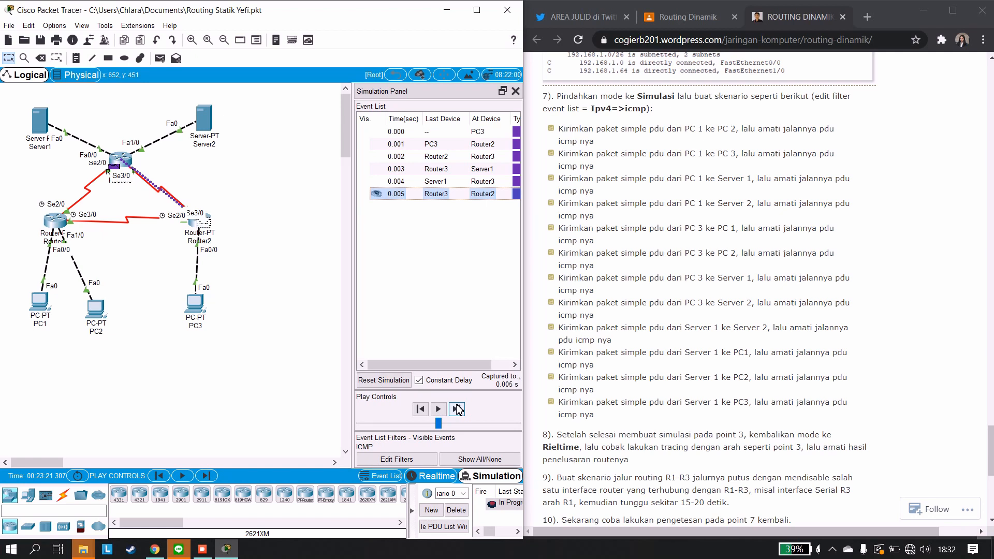
pyautogui.click(456, 409)
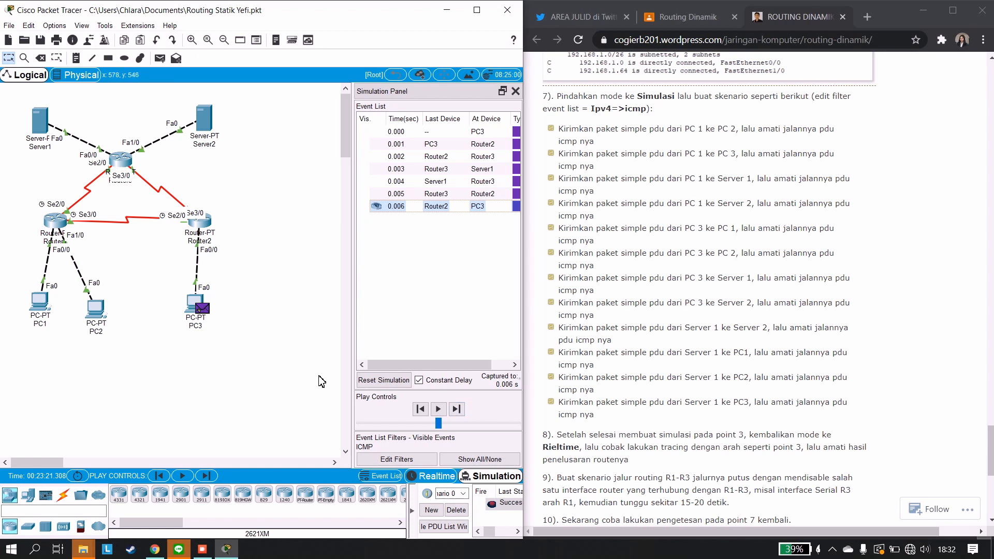
pyautogui.click(458, 511)
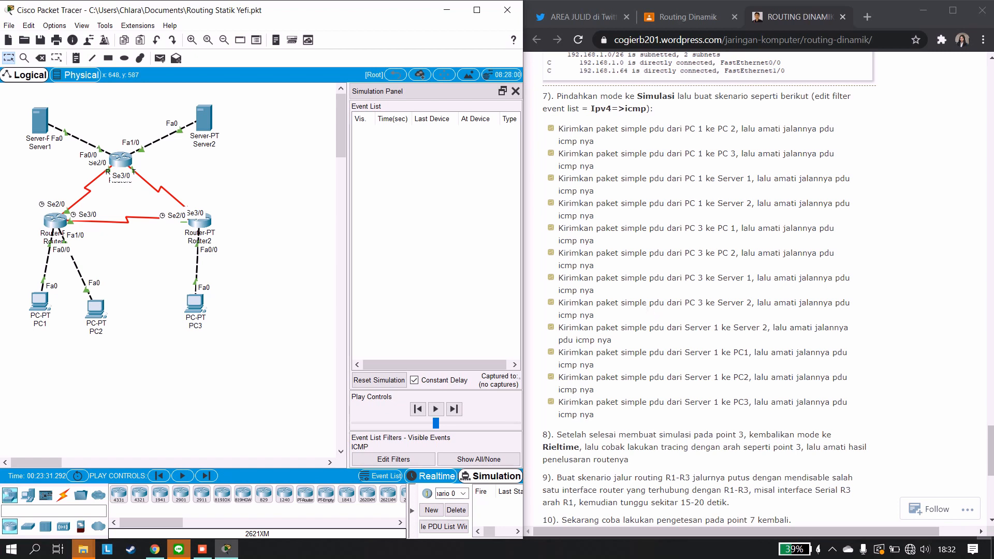
# Add a simple PDU from PC3 to Server2, the eighth test in the article's scenario list.
pyautogui.click(160, 58)
pyautogui.click(189, 305)
pyautogui.click(205, 121)
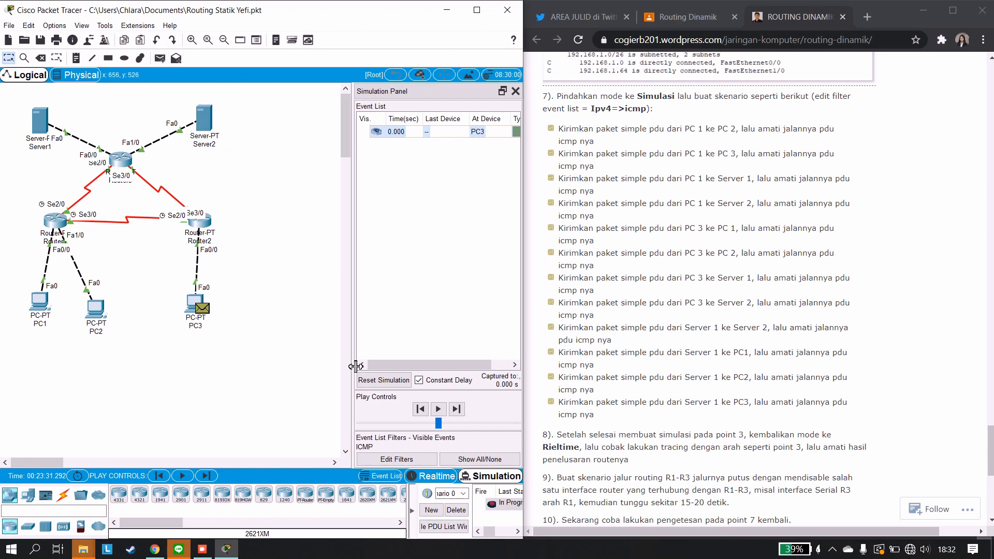
# Step the PC3-to-Server2 packet forward hop by hop until the reply returns to PC3, and delete the scenario.
pyautogui.click(455, 409)
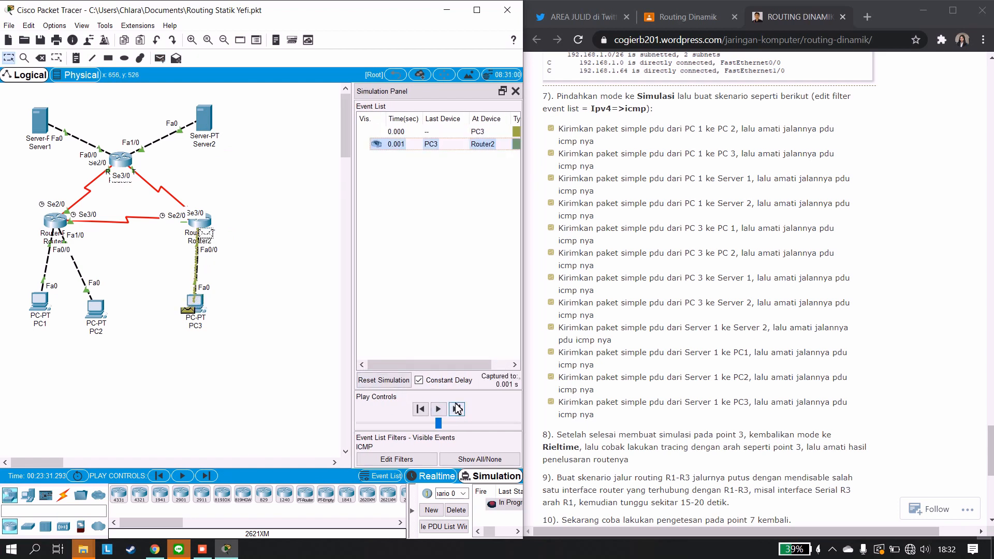
pyautogui.click(457, 410)
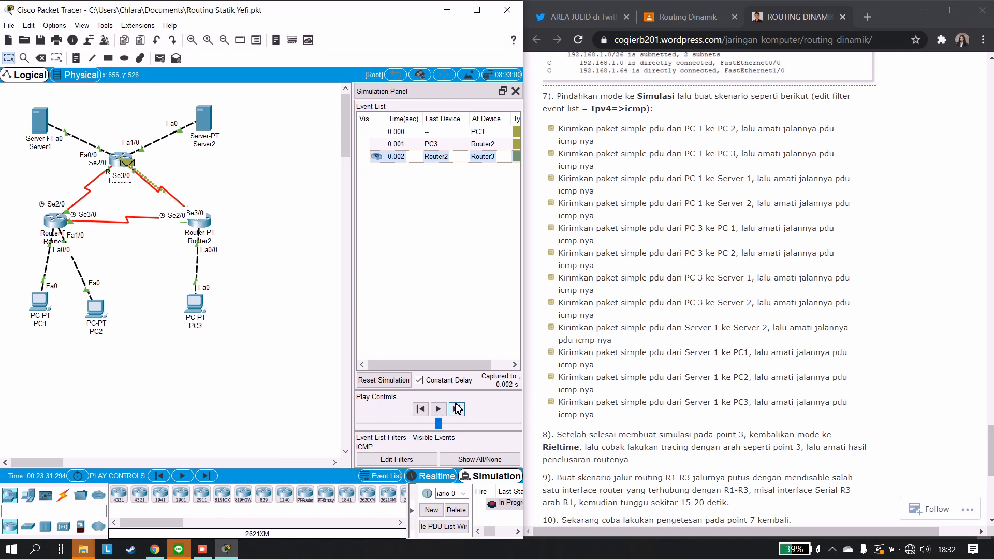
pyautogui.click(457, 409)
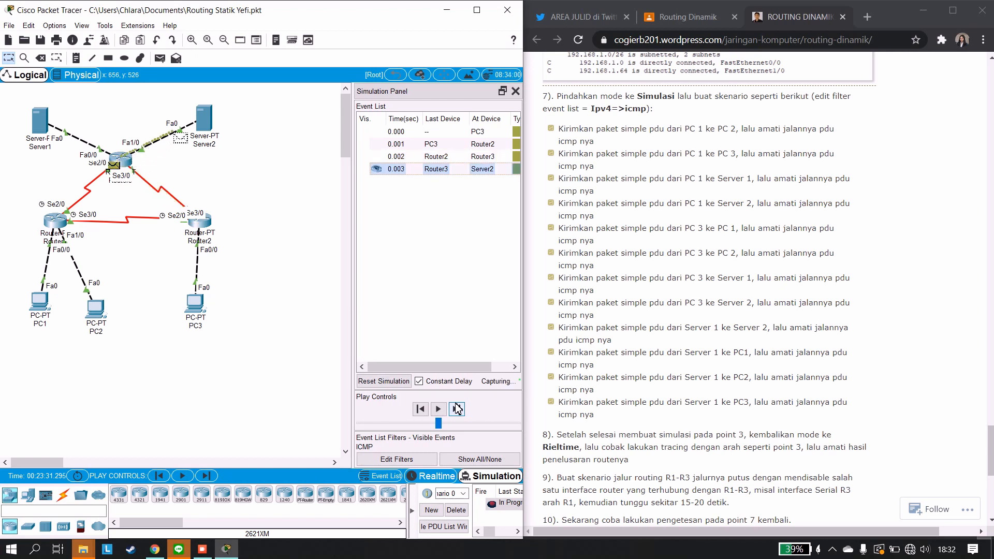
pyautogui.click(456, 409)
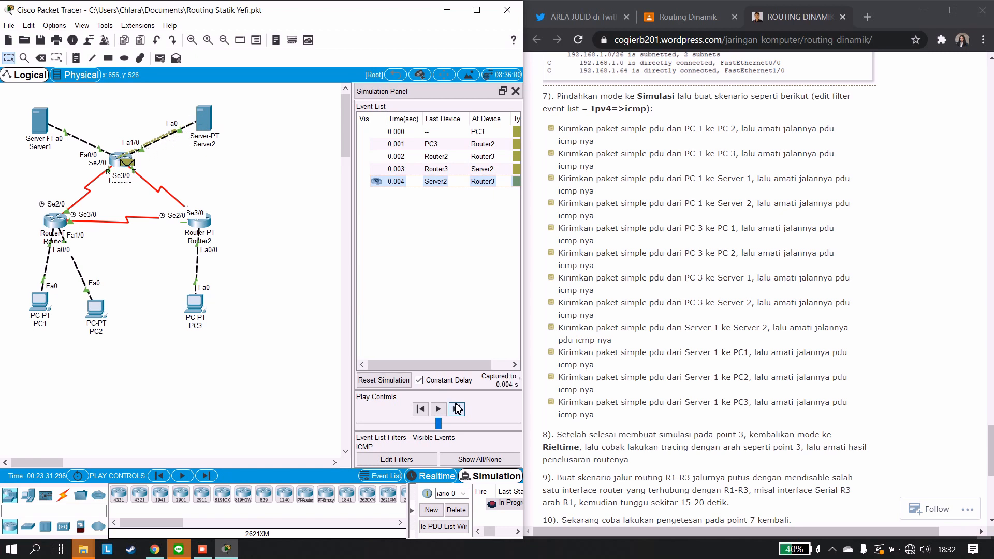
pyautogui.click(457, 409)
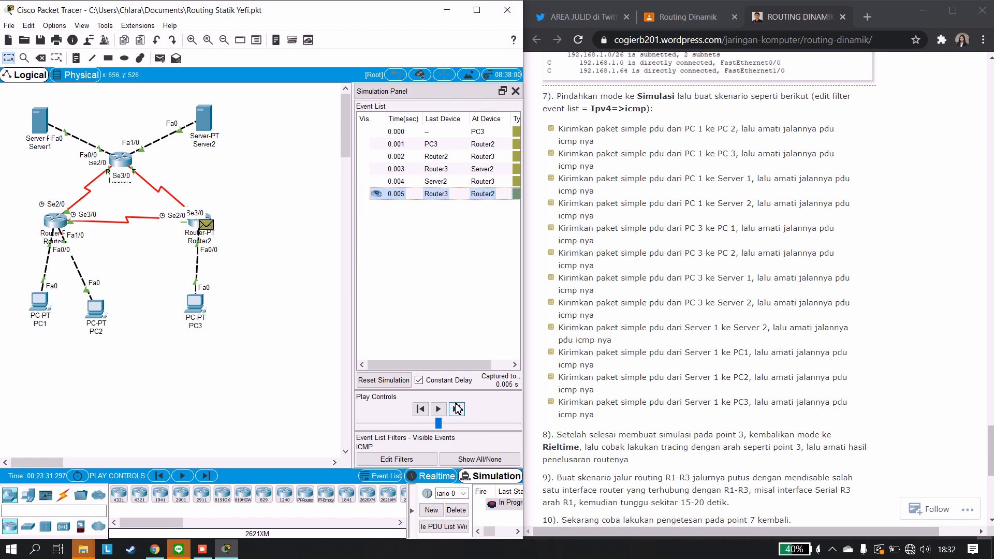
pyautogui.click(457, 409)
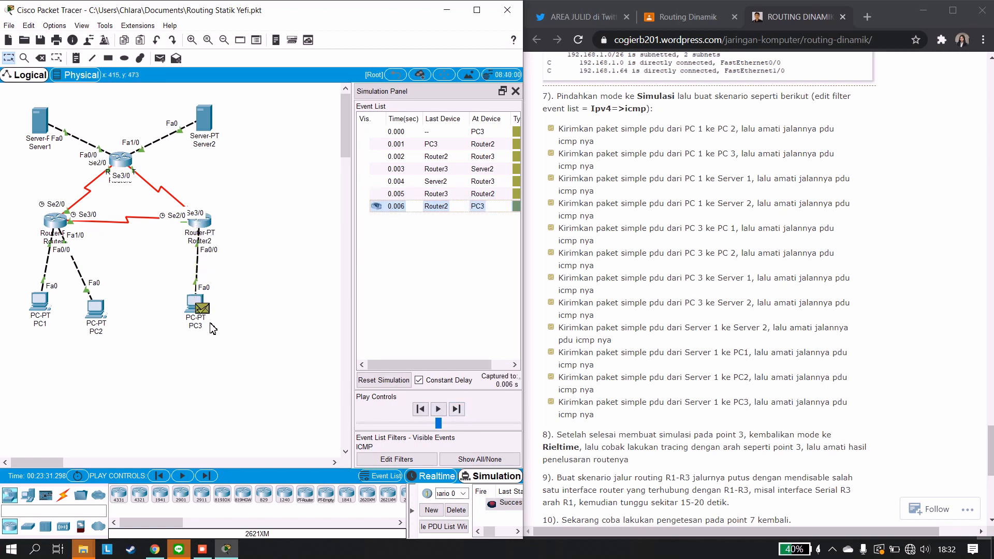
pyautogui.click(459, 512)
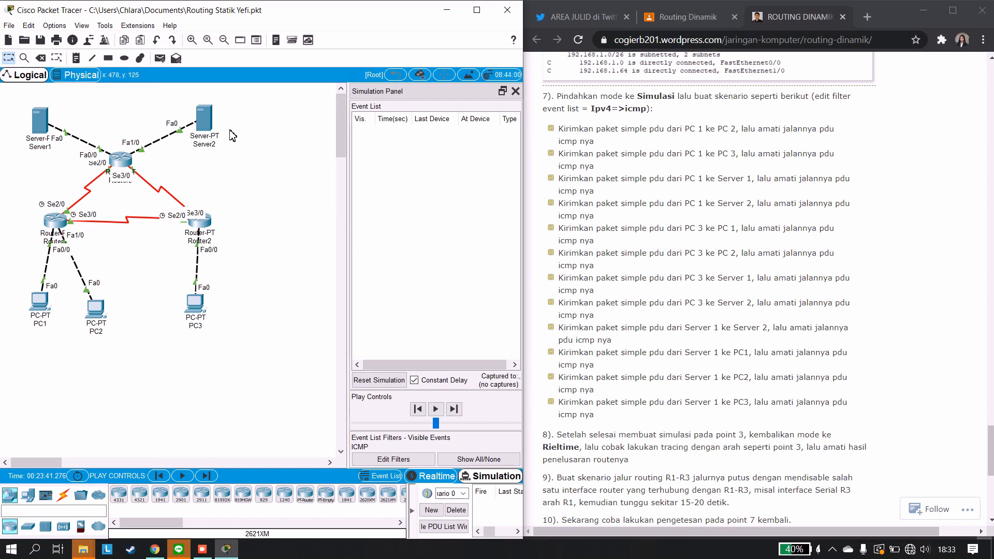
# Add a simple PDU from Server1 to Server2, the ninth test in the article's scenario list.
pyautogui.click(160, 58)
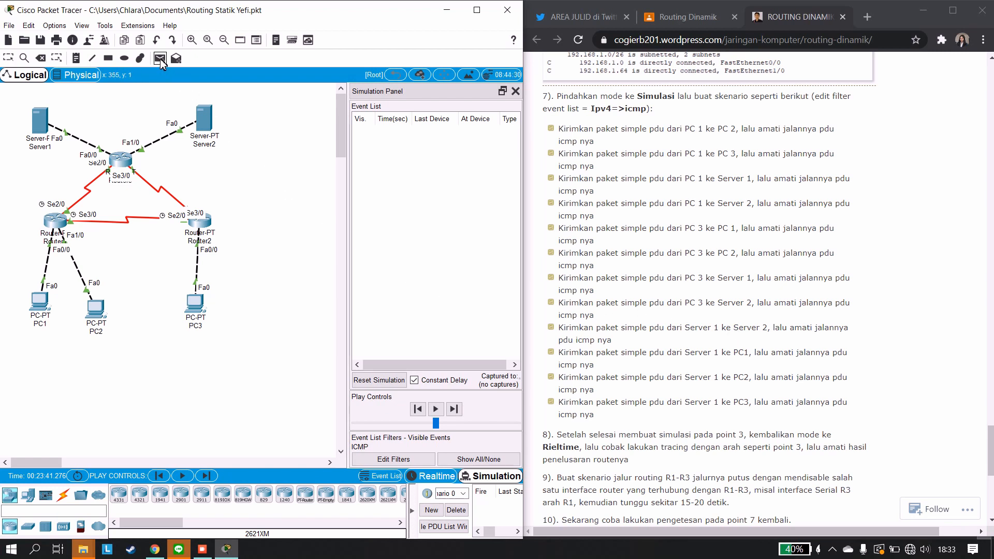
pyautogui.click(39, 118)
pyautogui.click(207, 122)
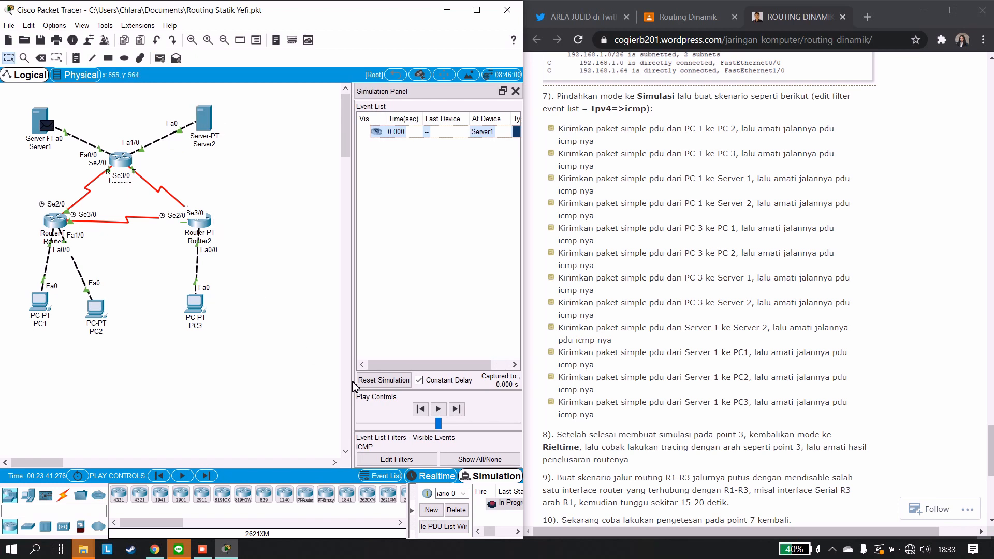
# Step the Server1-to-Server2 packet forward hop by hop until the reply returns to Server1, and delete the scenario.
pyautogui.click(454, 409)
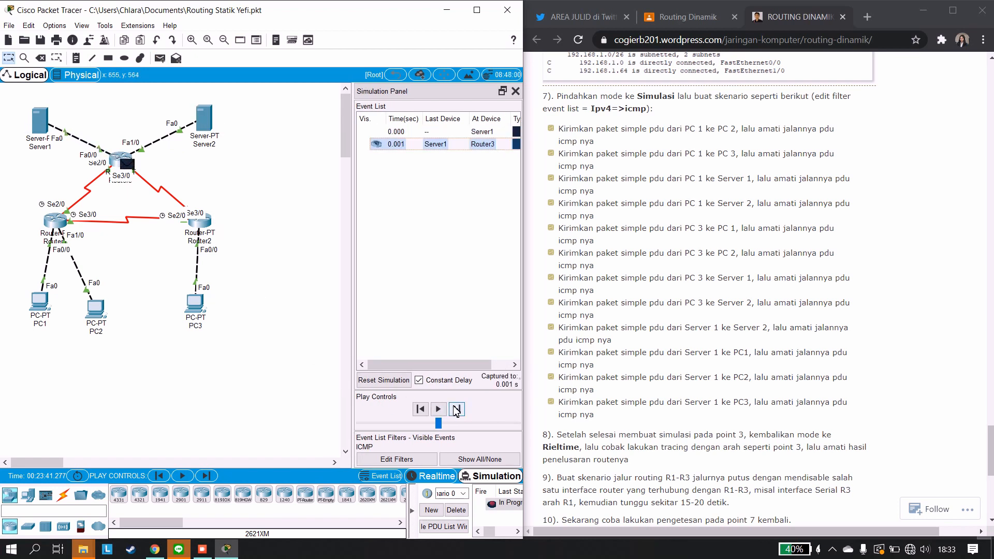
pyautogui.click(456, 409)
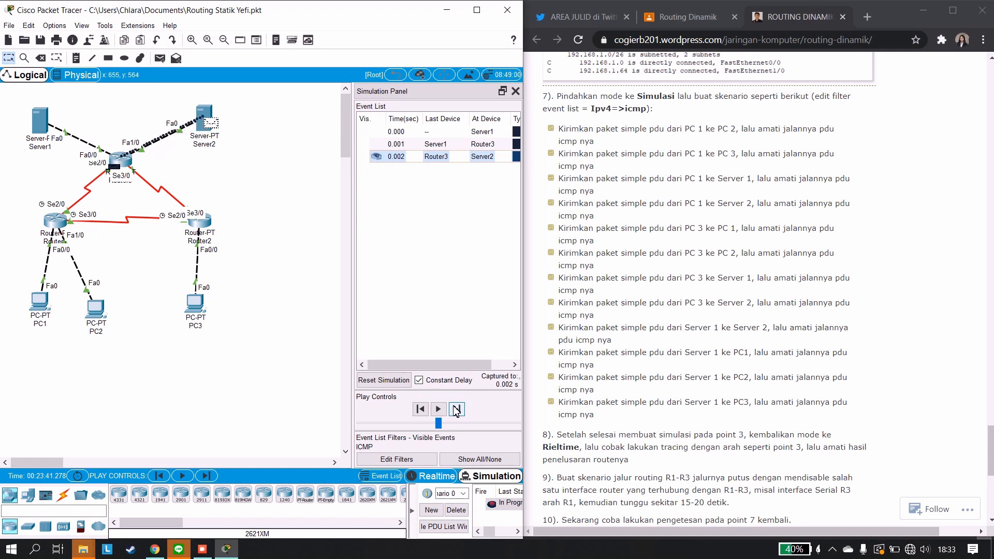
pyautogui.click(456, 410)
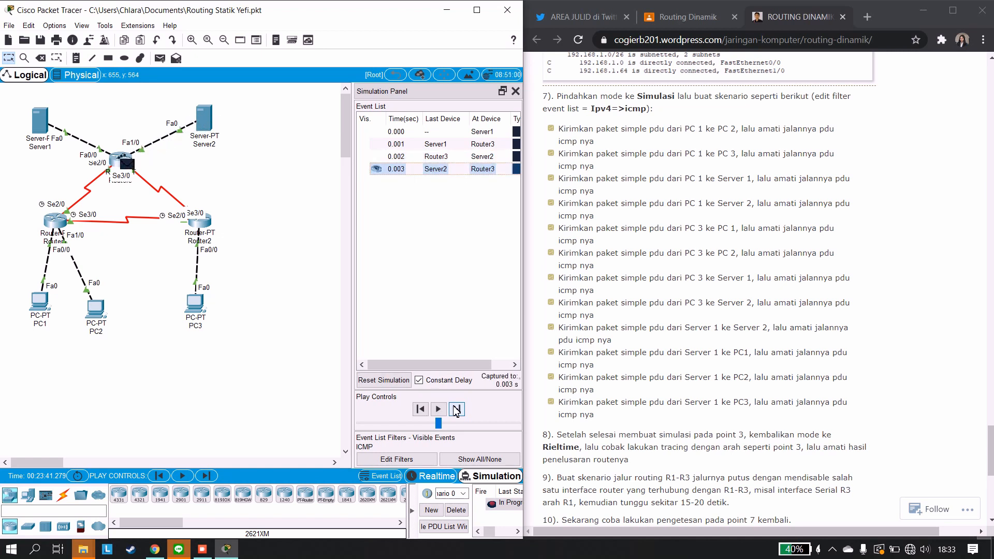
pyautogui.click(456, 409)
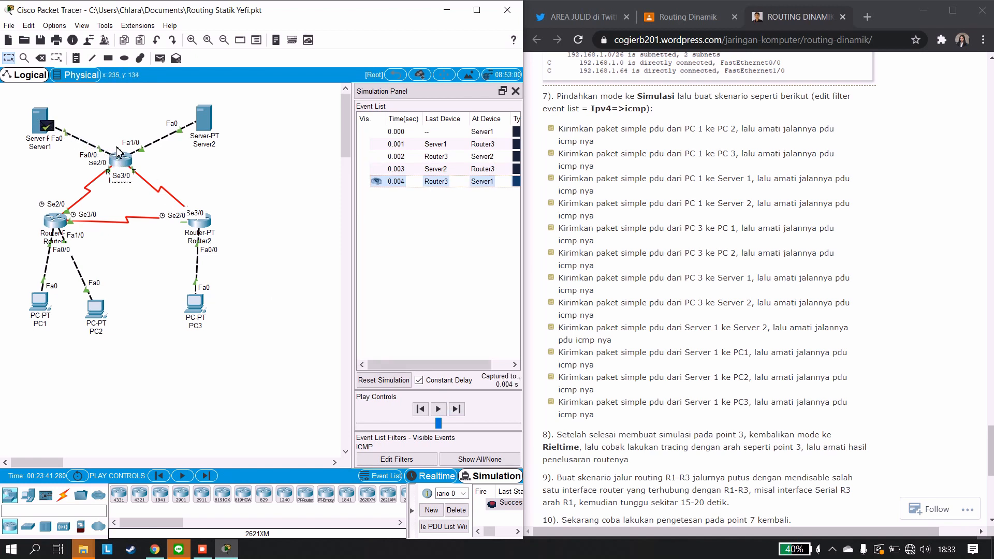
pyautogui.click(456, 511)
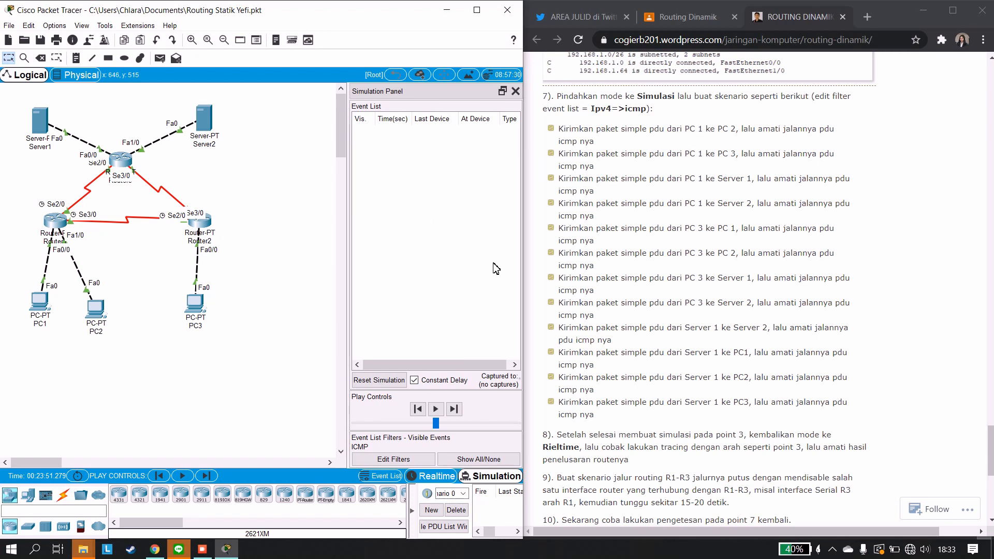
# Add a simple PDU from Server1 to PC1, the tenth test in the article's scenario list.
pyautogui.click(160, 58)
pyautogui.click(46, 115)
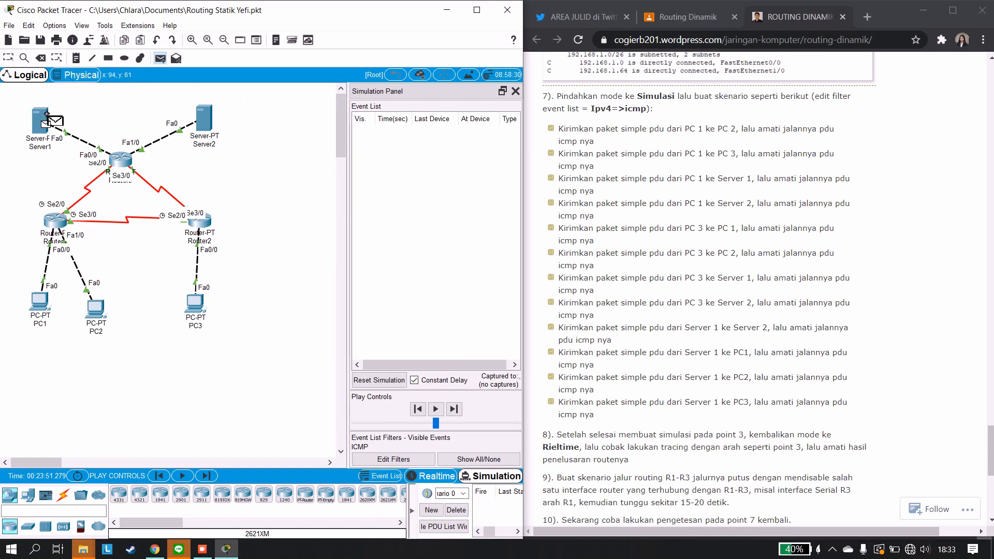
pyautogui.click(40, 303)
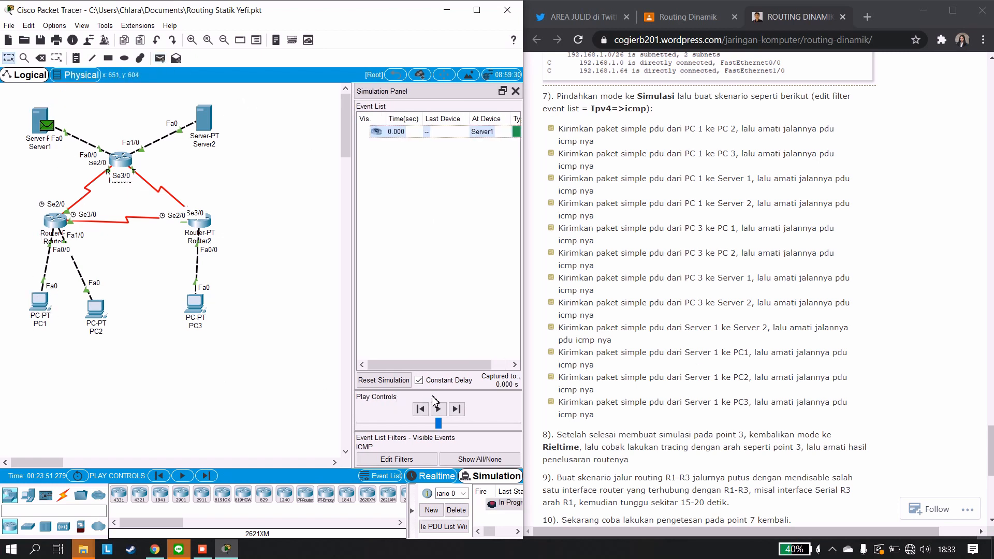
# Step the Server1-to-PC1 packet forward hop by hop until the reply returns to Server1, and delete the scenario.
pyautogui.click(457, 409)
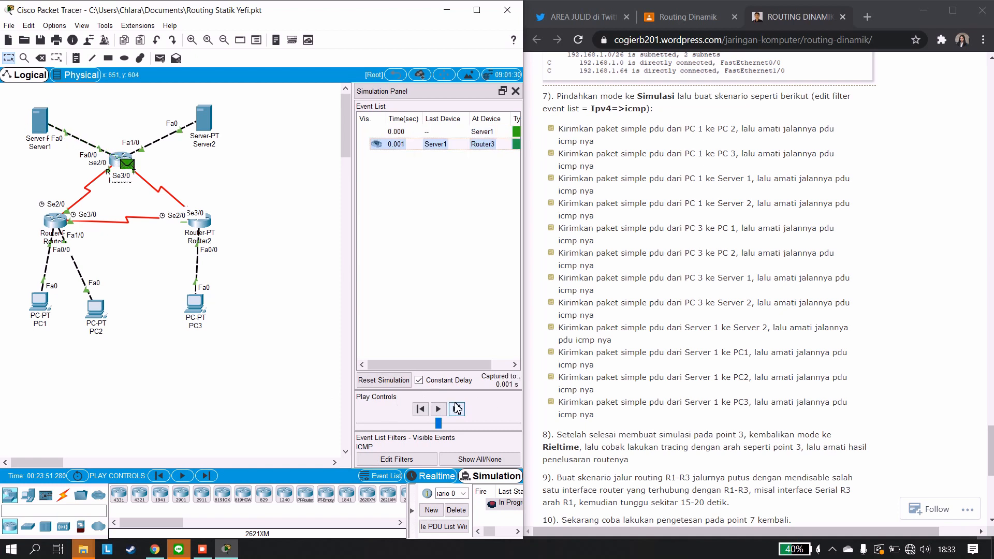
pyautogui.click(457, 409)
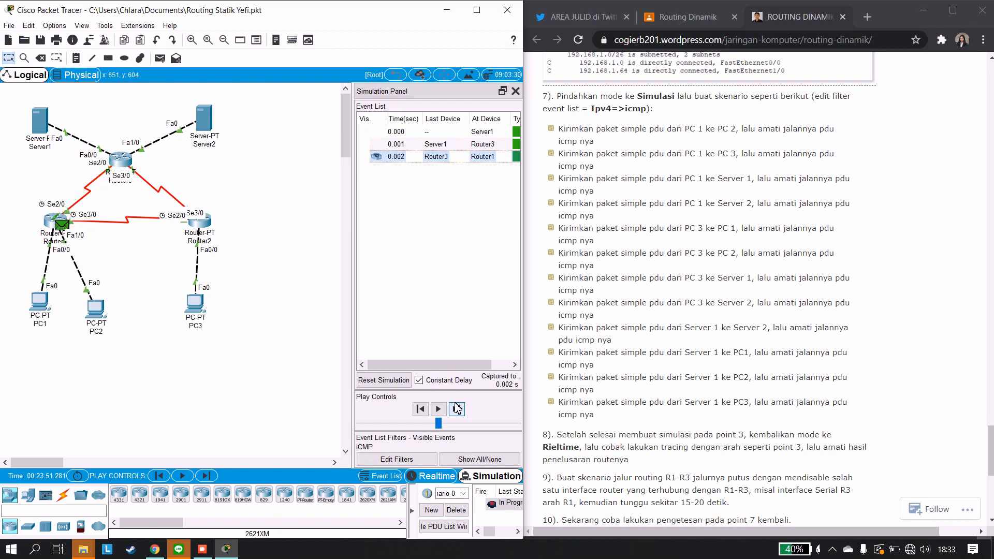
pyautogui.click(457, 409)
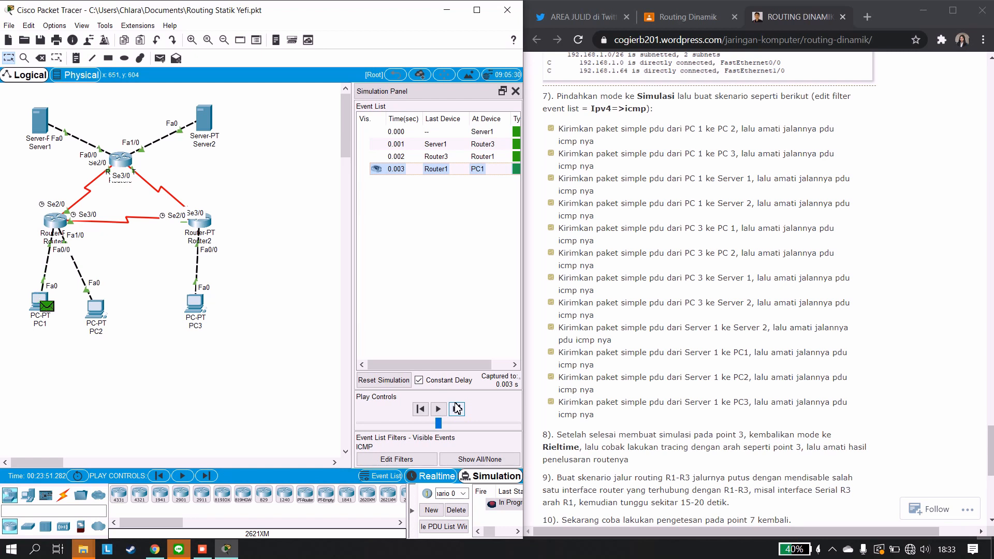
pyautogui.click(457, 409)
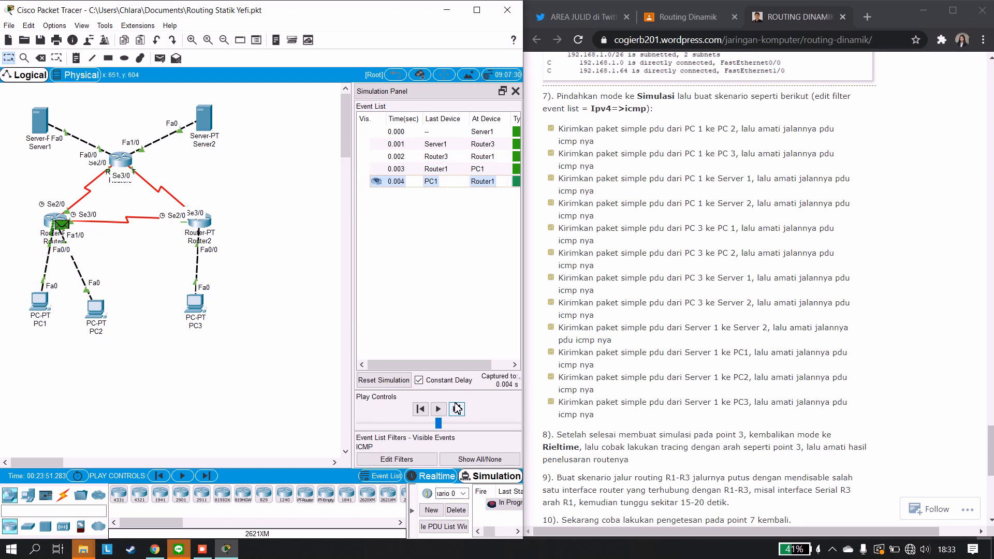
pyautogui.click(457, 409)
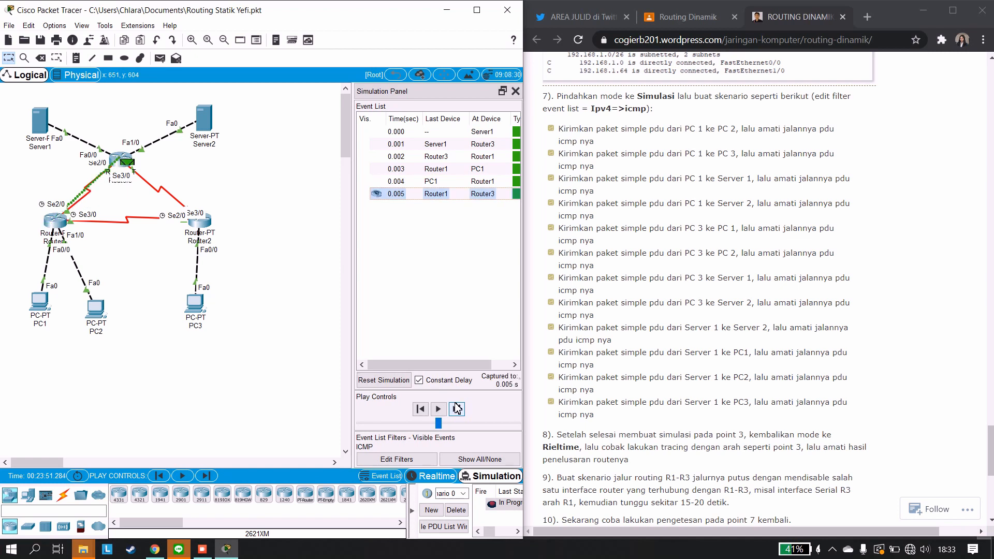
pyautogui.click(457, 410)
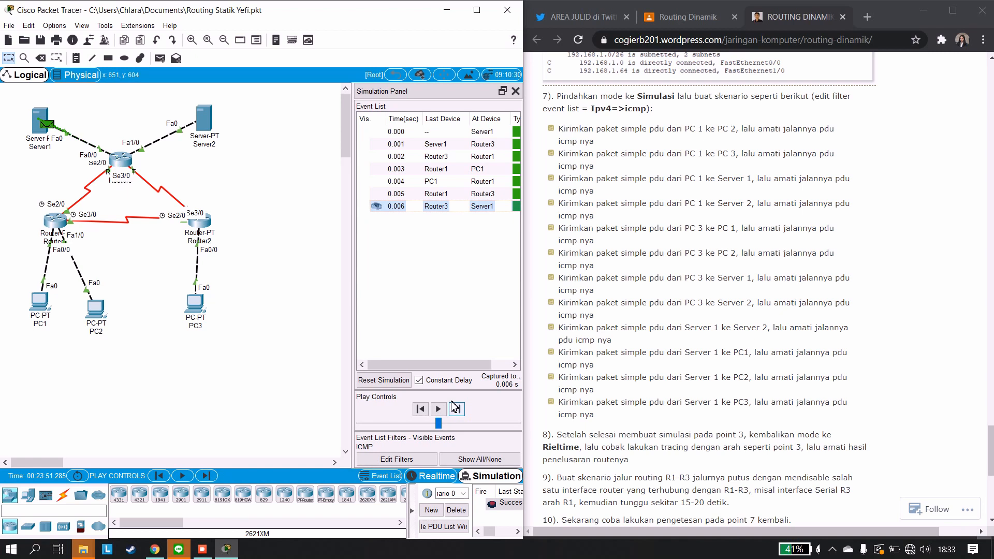
pyautogui.click(457, 510)
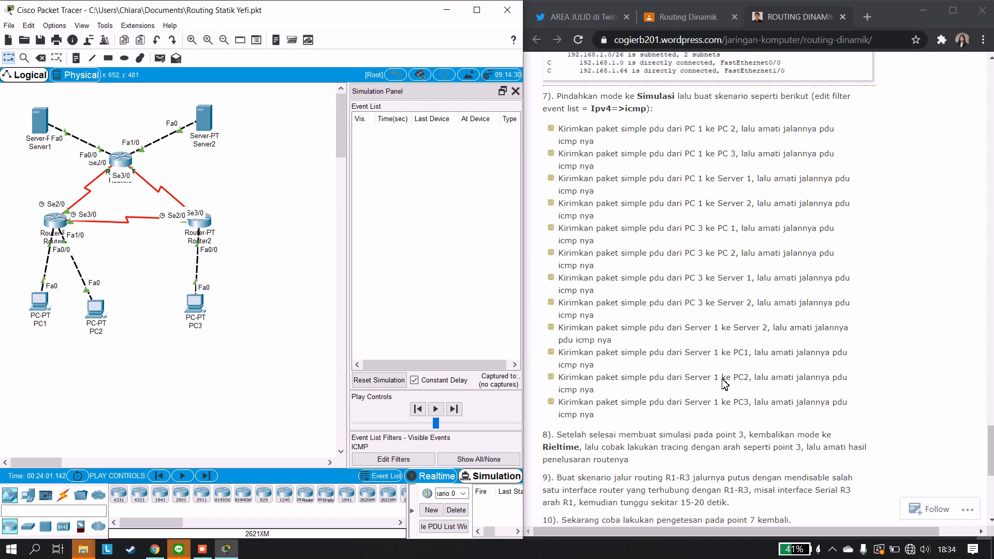
# Add a simple PDU from Server1 to PC2, the eleventh test in the article's scenario list.
pyautogui.click(159, 59)
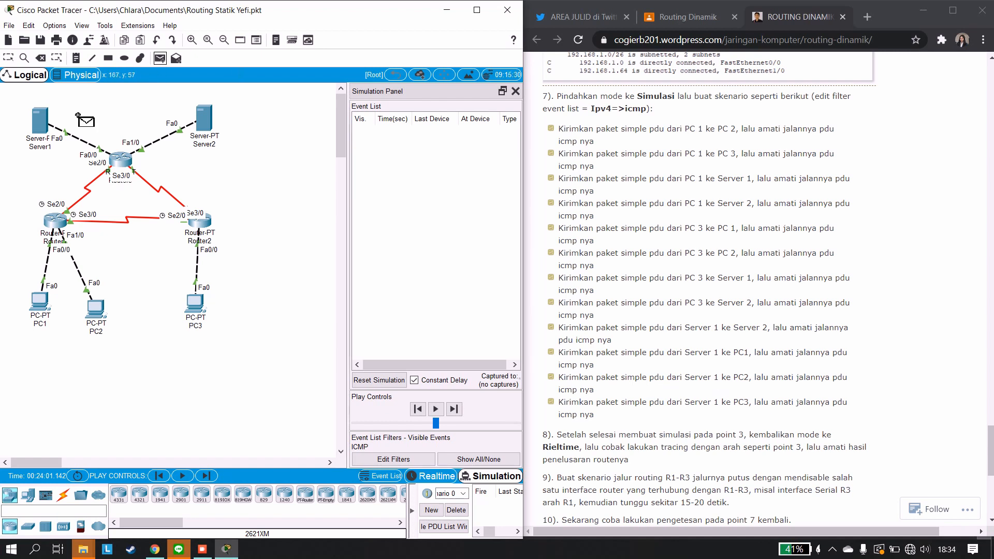
pyautogui.click(49, 118)
pyautogui.click(96, 306)
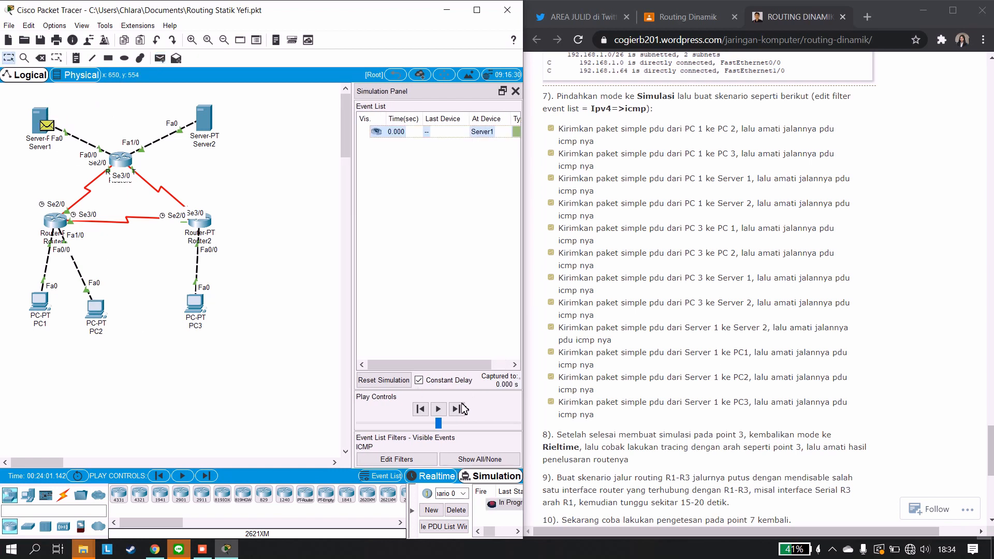
# Step the Server1-to-PC2 packet forward hop by hop until the reply returns to Server1, and delete the scenario.
pyautogui.click(456, 409)
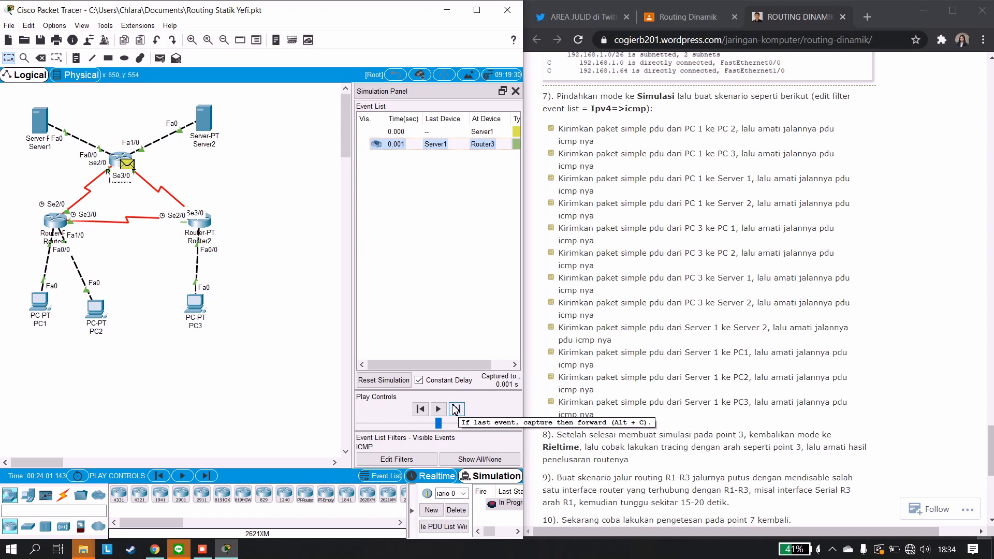
pyautogui.click(456, 410)
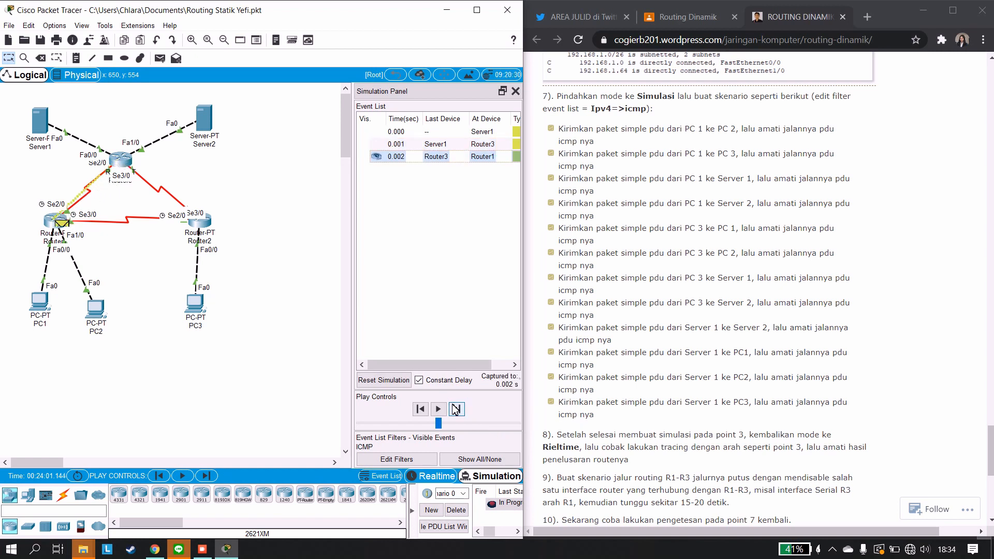
pyautogui.click(455, 409)
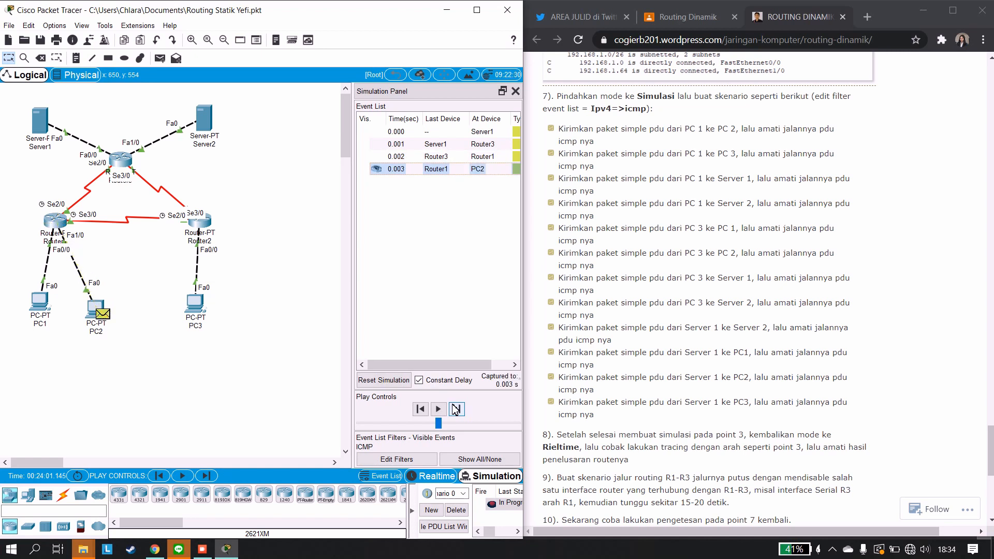
pyautogui.click(456, 409)
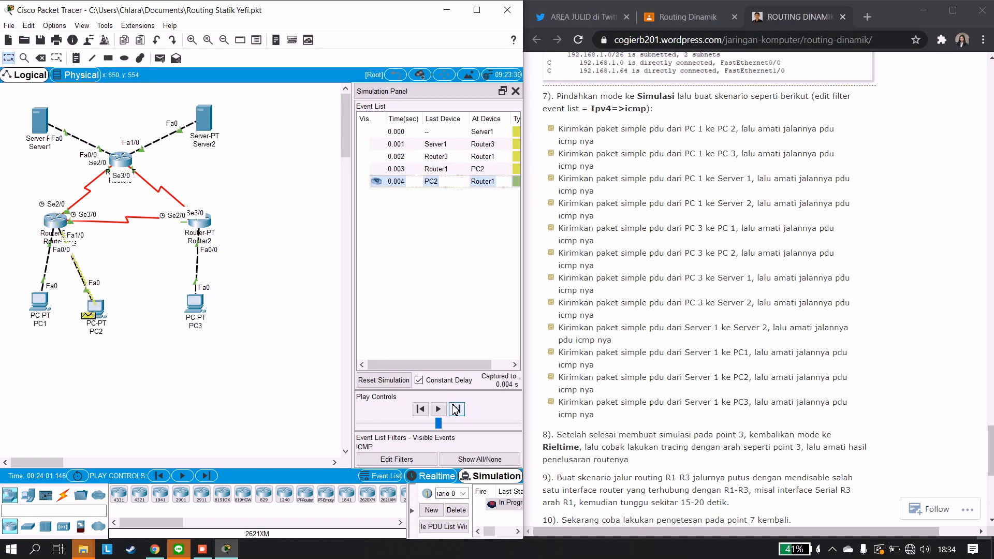
pyautogui.click(455, 409)
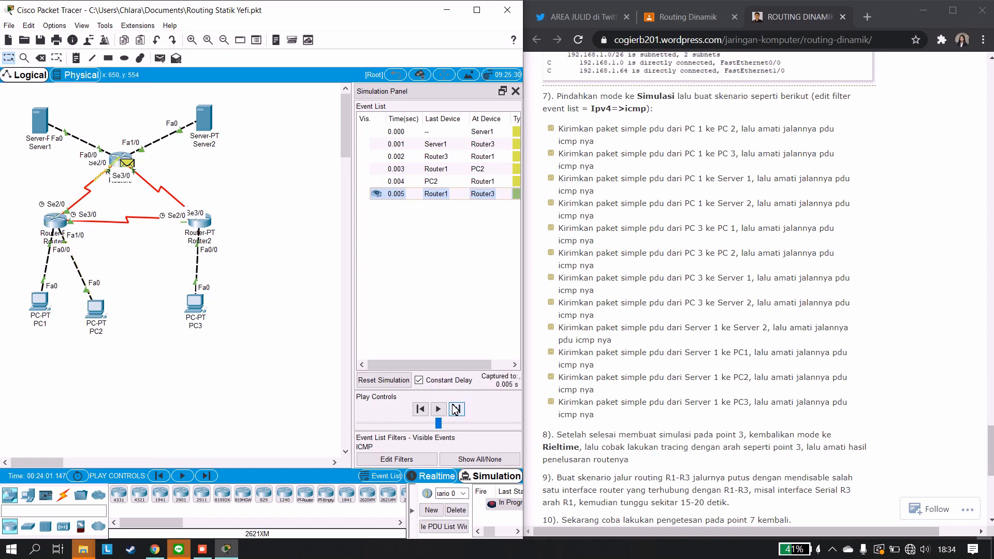
pyautogui.click(456, 409)
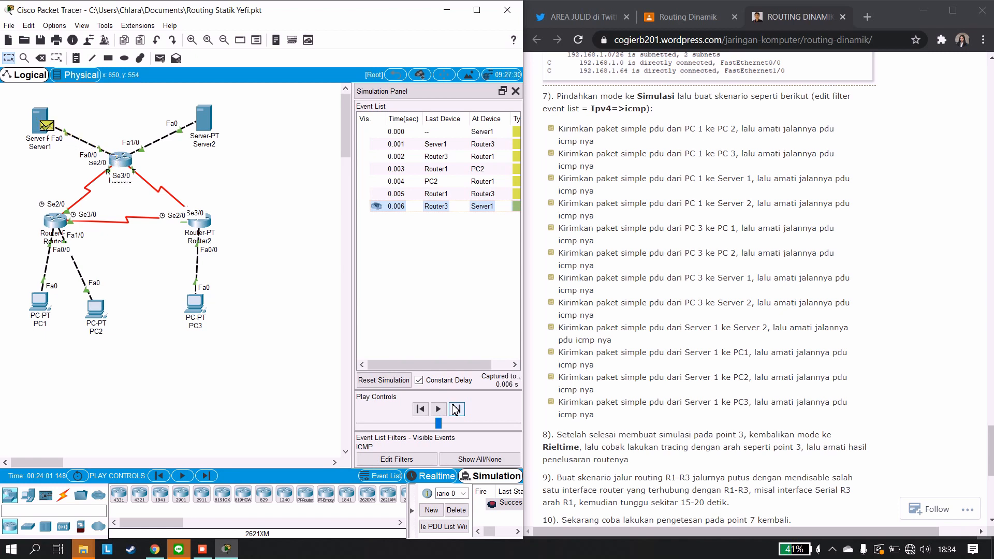
pyautogui.click(458, 509)
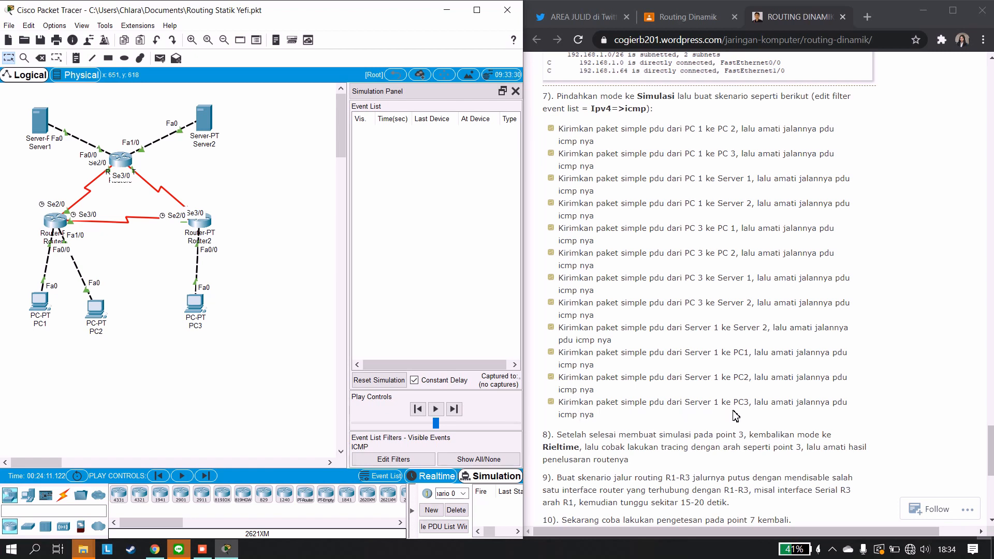
# Add a simple PDU from Server1 to PC3, the last test in the article's scenario list.
pyautogui.click(160, 58)
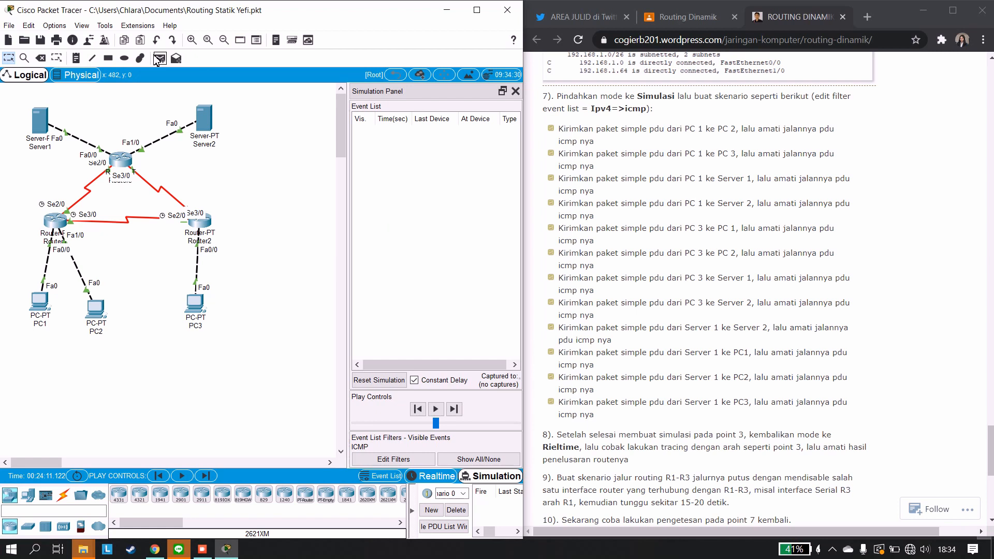
pyautogui.click(36, 120)
pyautogui.click(200, 303)
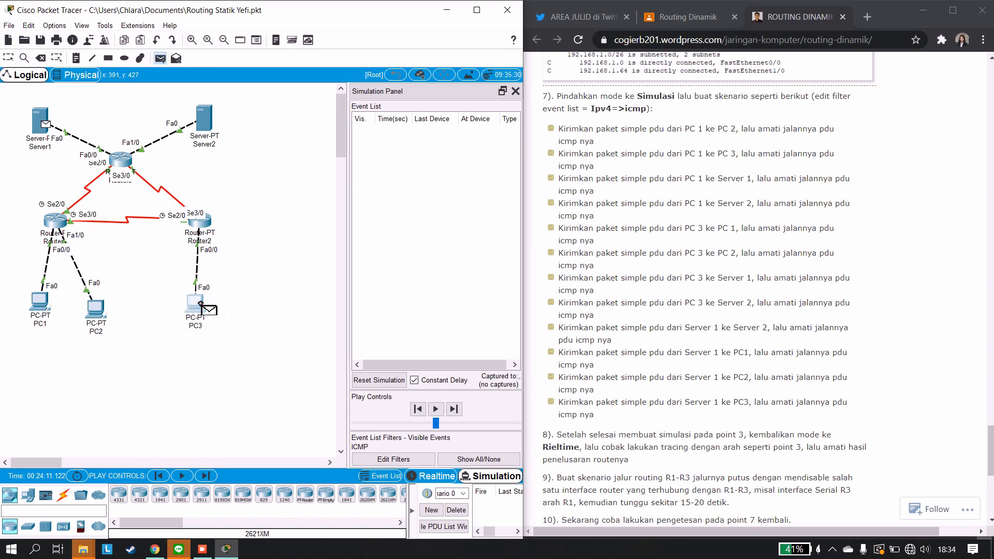
# Step the Server1-to-PC3 packet forward hop by hop until the reply returns to Server1, and delete the scenario.
pyautogui.click(456, 410)
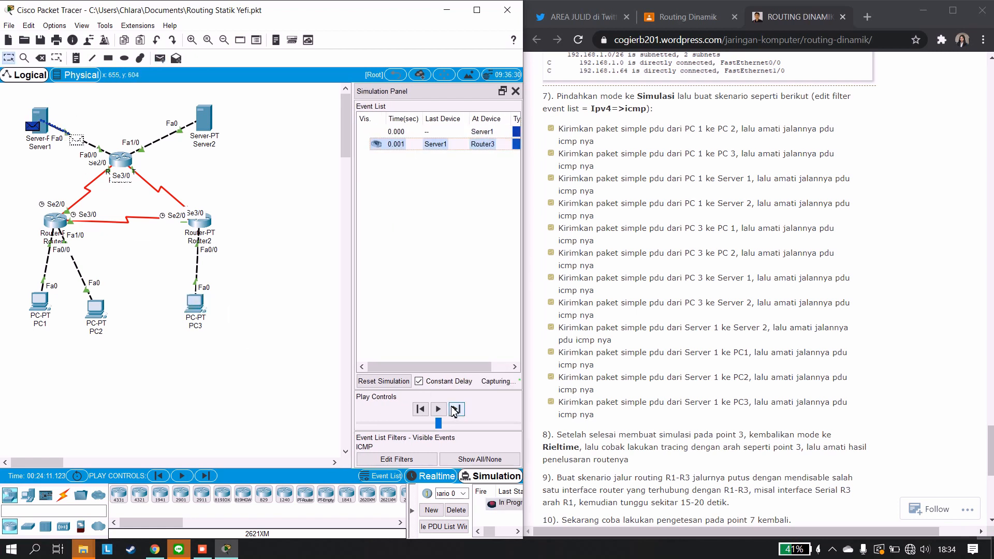
pyautogui.click(455, 410)
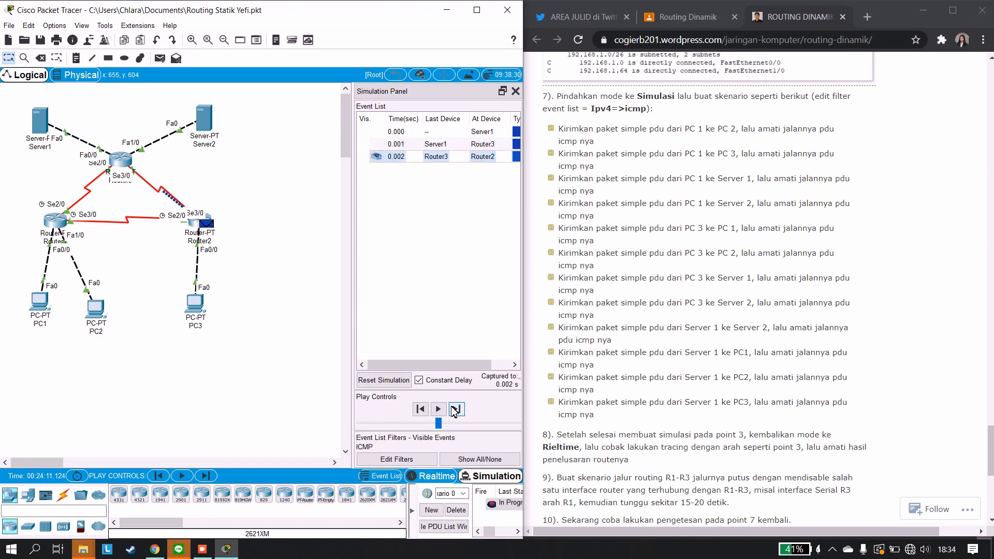
pyautogui.click(455, 409)
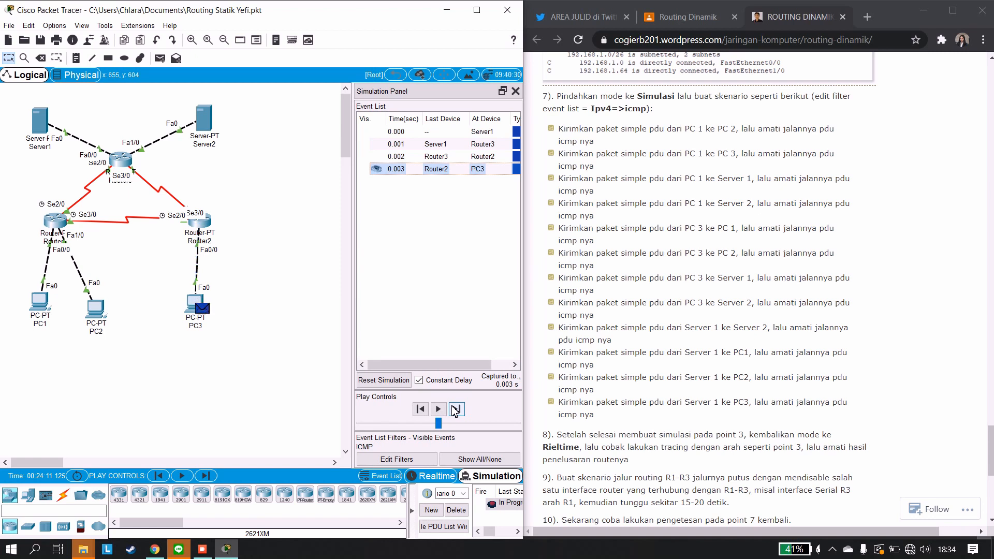
pyautogui.click(455, 409)
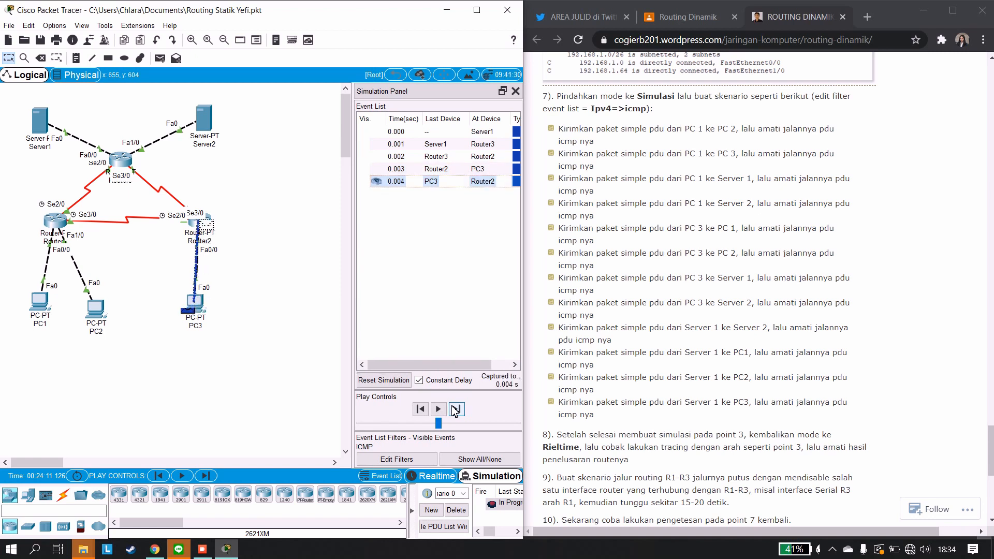
pyautogui.click(456, 410)
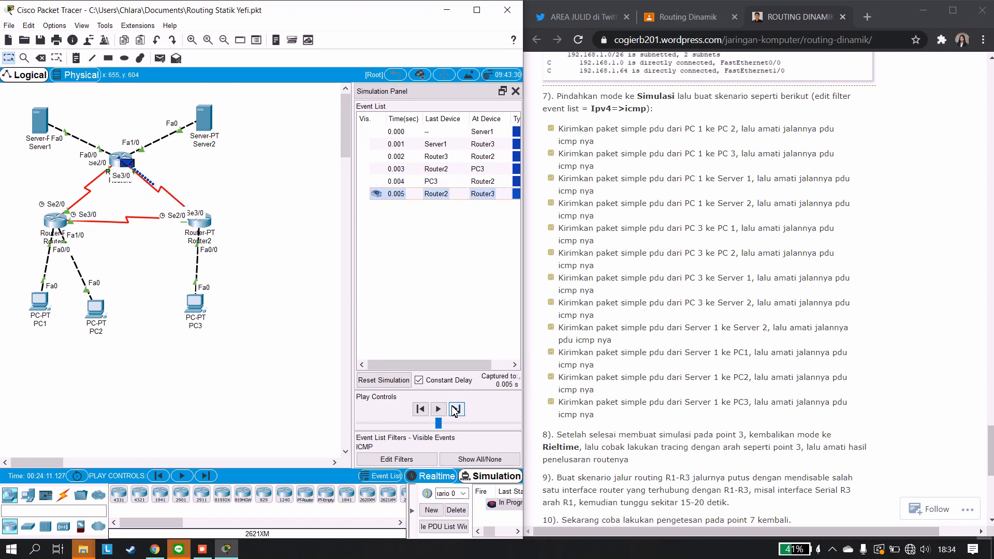
pyautogui.click(456, 409)
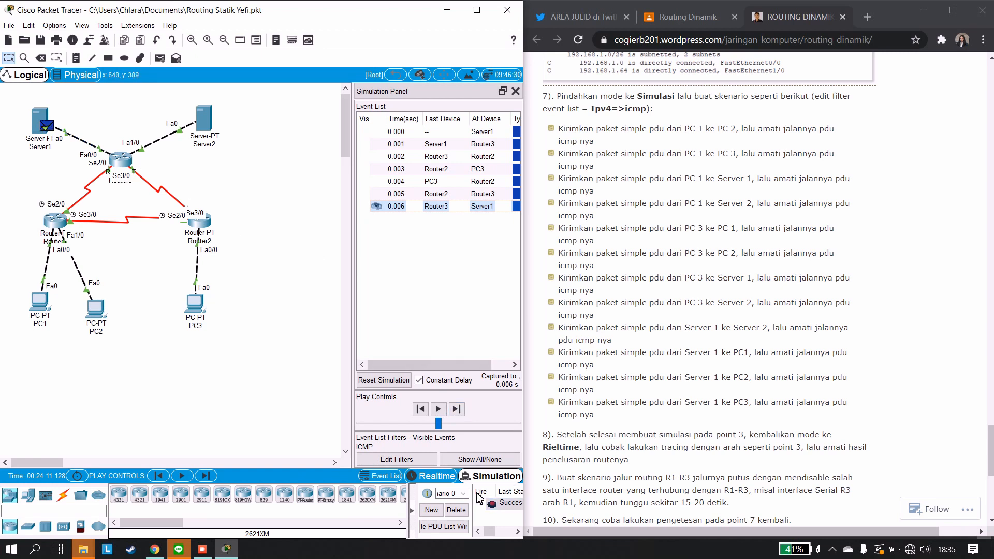
pyautogui.click(459, 506)
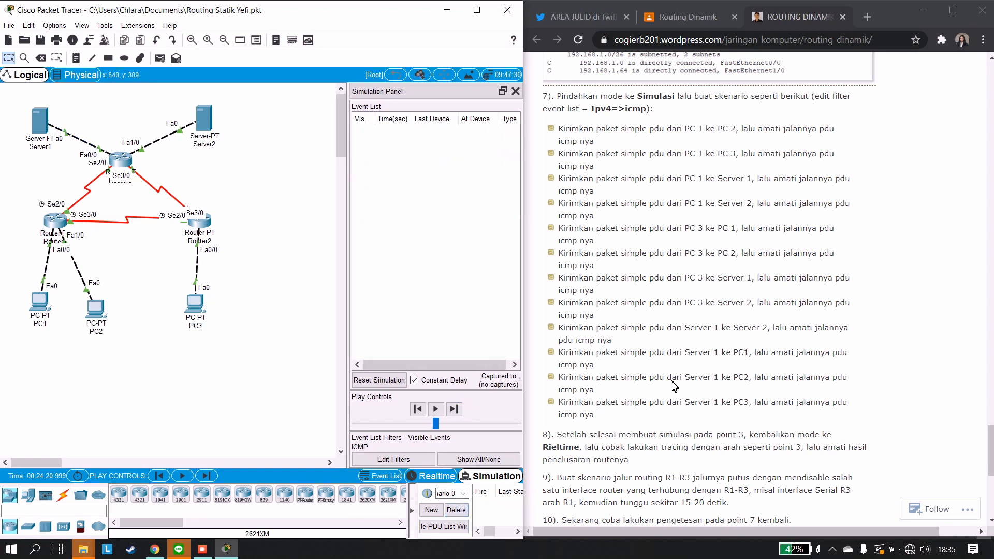
# Read point 8 of the article and return the network from Simulation to Realtime mode for the route tracing.
pyautogui.scroll(-3, 673, 381)
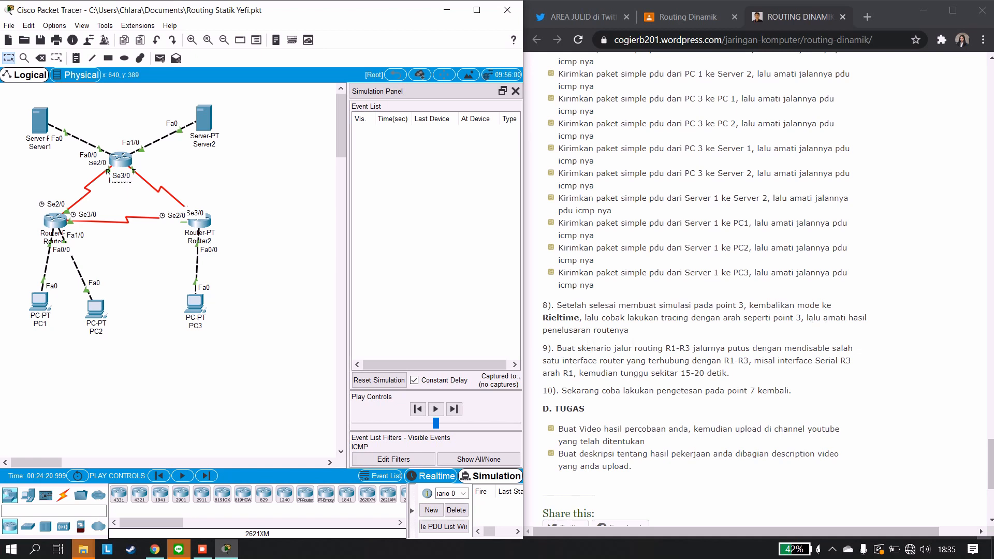
pyautogui.click(421, 477)
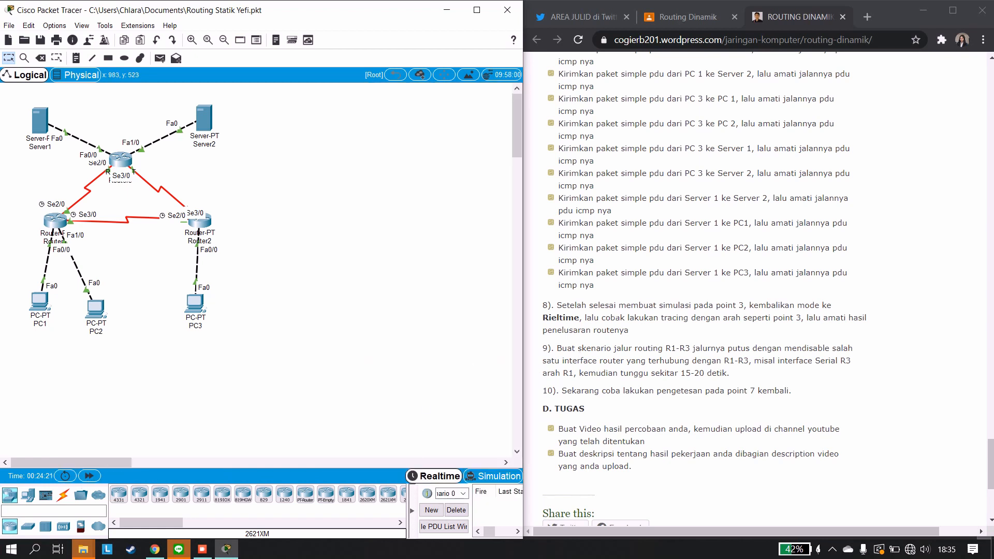
pyautogui.scroll(4, 719, 347)
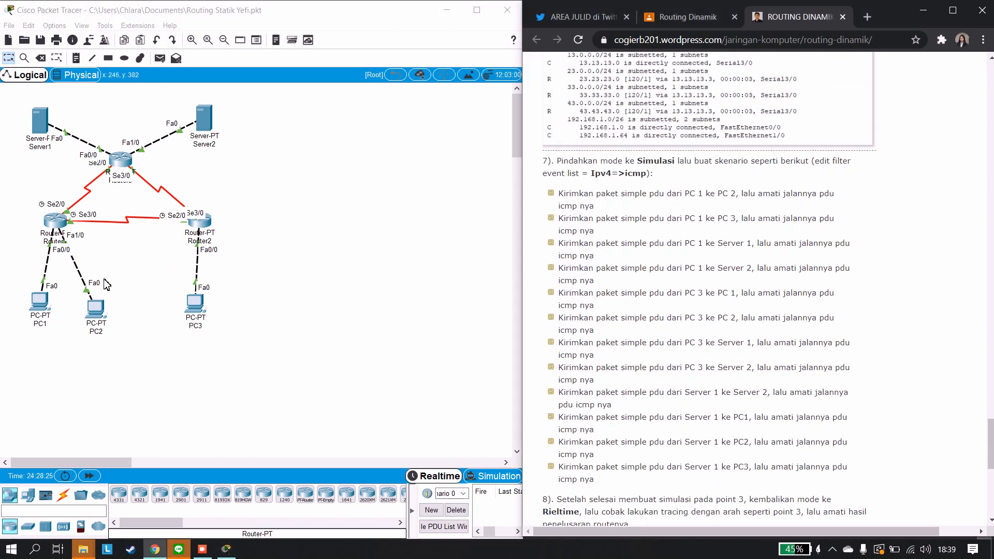
# Open PC1's Command Prompt and trace the route to 192.168.1.65 with tracert.
pyautogui.click(36, 305)
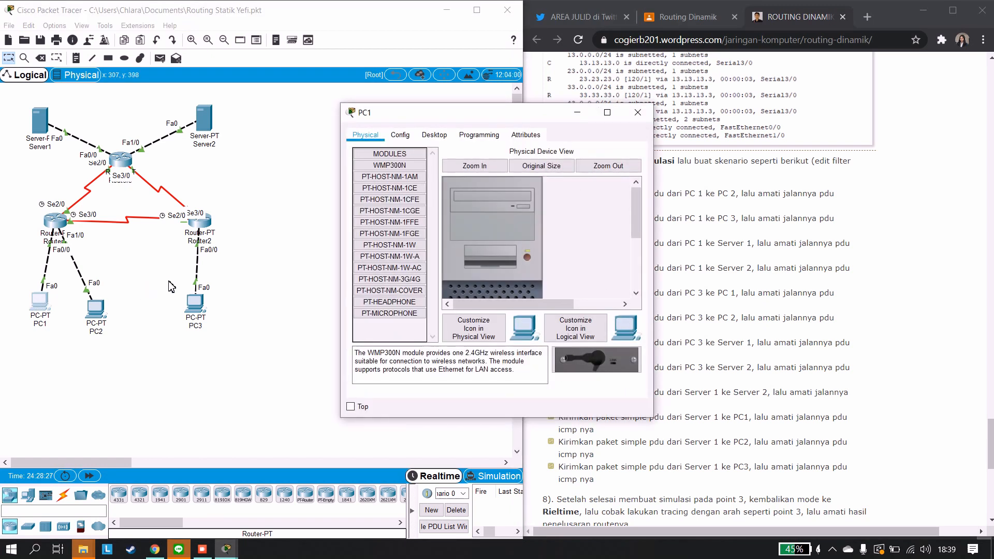
pyautogui.moveTo(494, 117); pyautogui.dragTo(341, 117)
pyautogui.click(283, 135)
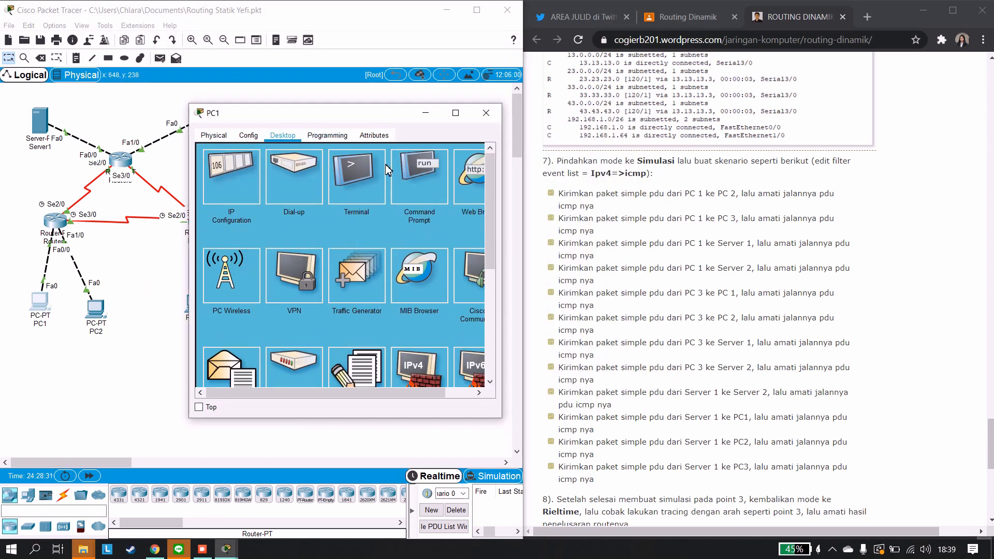
pyautogui.click(419, 172)
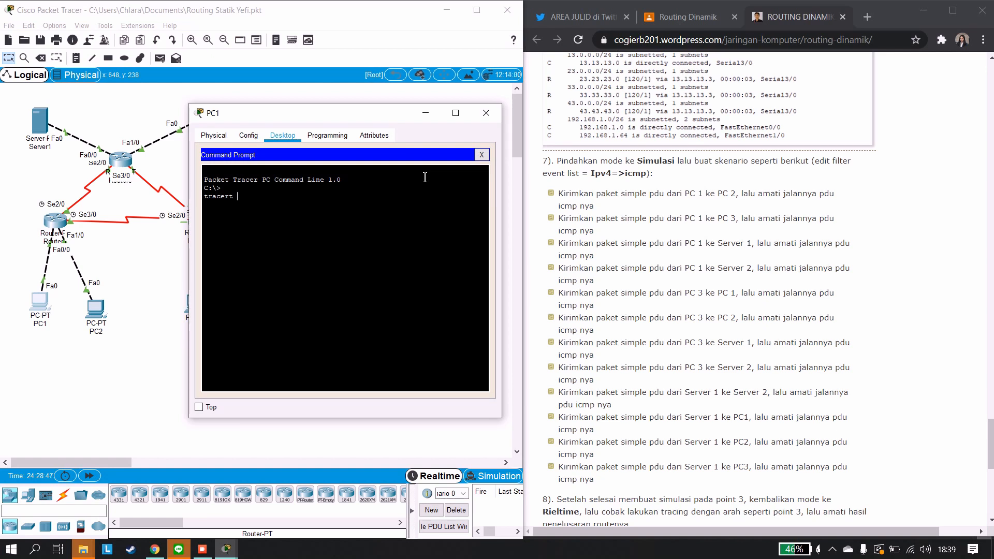
pyautogui.write('192.168.1.65')
pyautogui.press('Return')
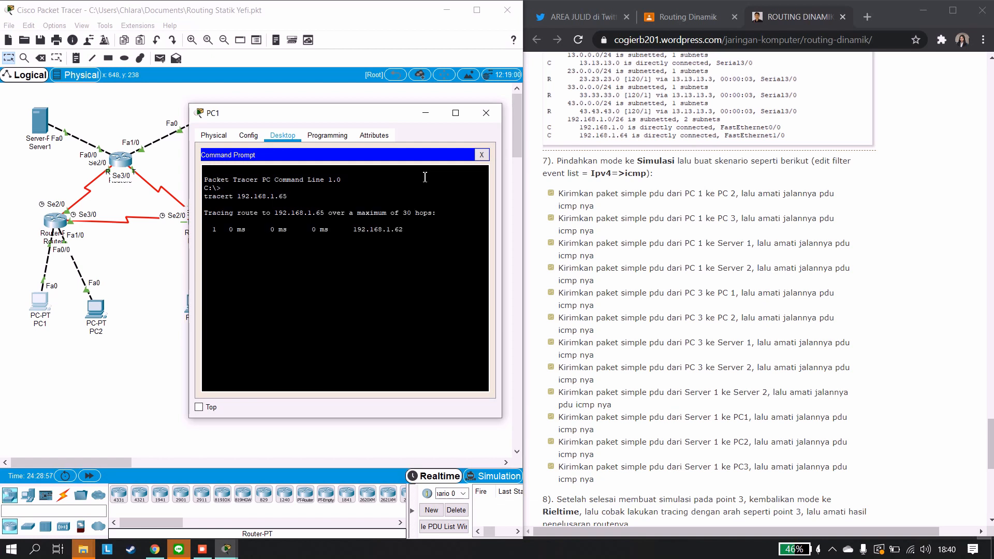
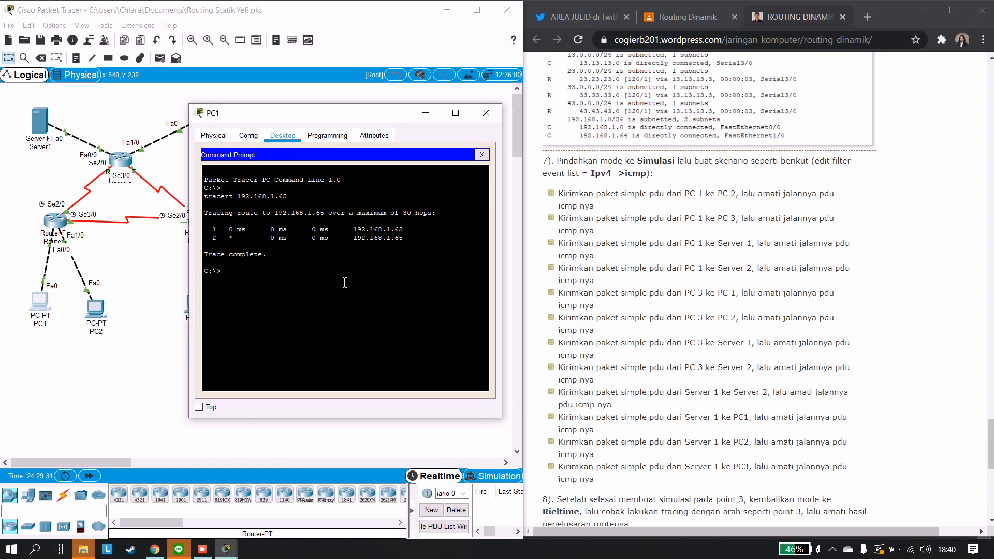
# Trace the routes from PC1 to 192.168.1.253 and to 33.33.33.1 with tracert.
pyautogui.write('trace')
pyautogui.write('rt 192.168.1.253')
pyautogui.press('Return')
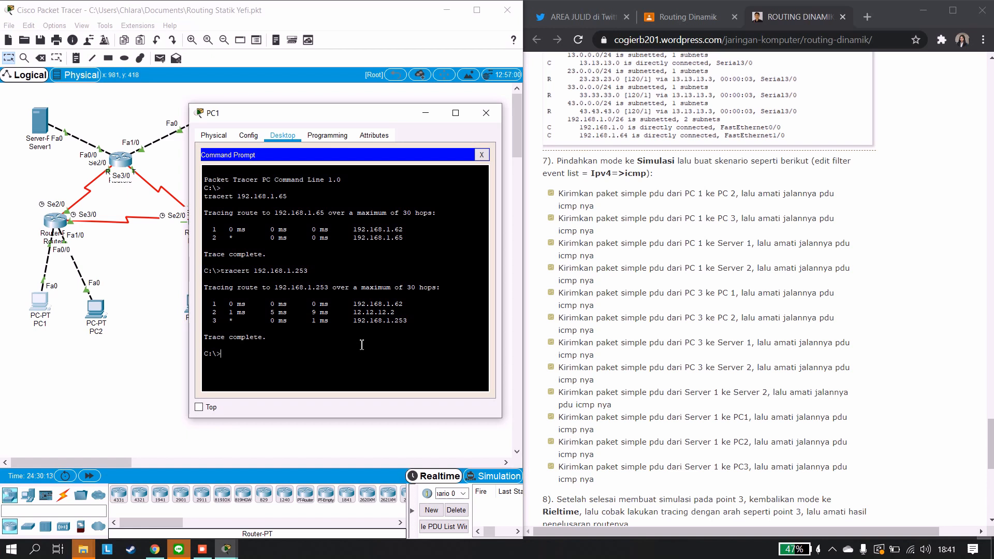
pyautogui.write('tracert 33.33.33.1')
pyautogui.press('Return')
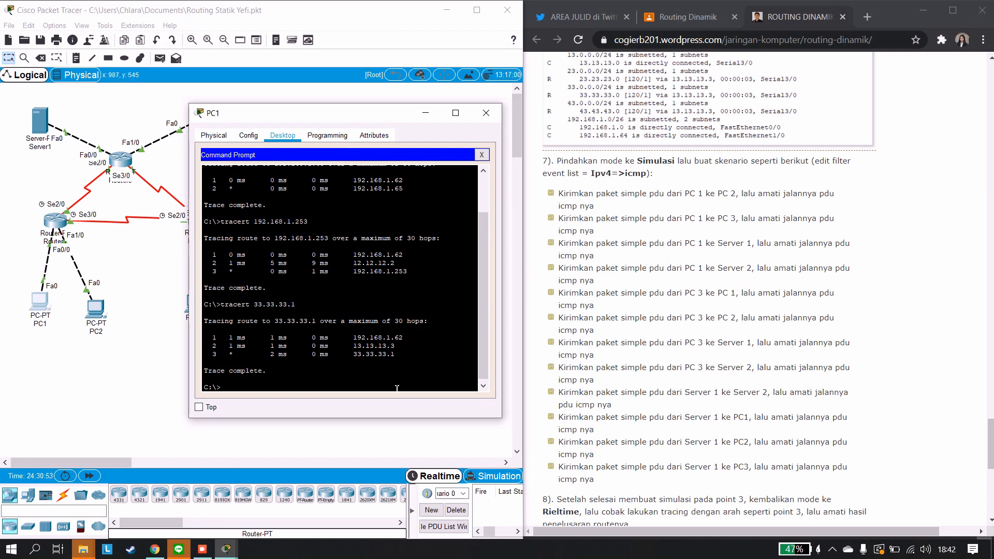
# Trace the route from PC1 to 43.43.43.1 with tracert and close PC1's window.
pyautogui.write('tracert 43.43.43.1')
pyautogui.press('Return')
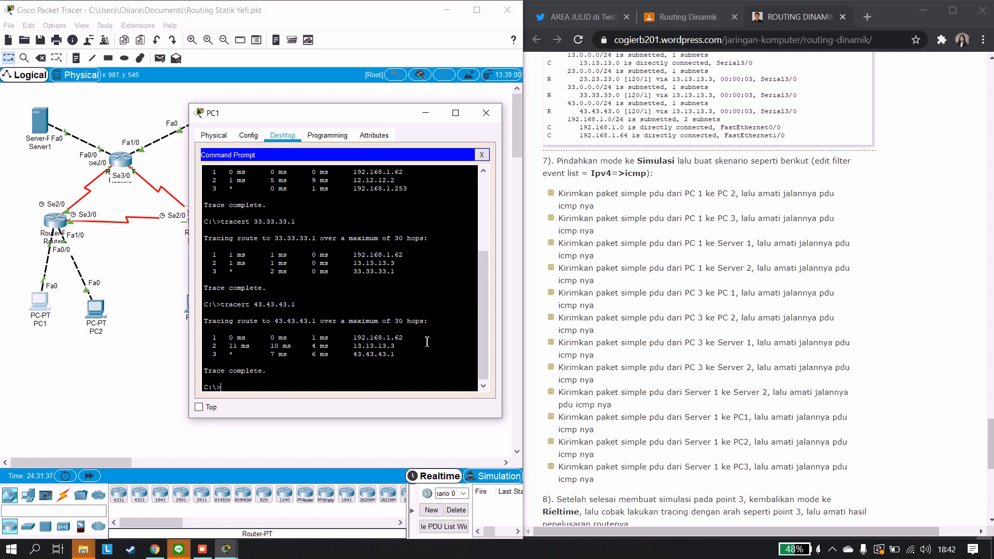
pyautogui.click(484, 115)
# Open PC3's Command Prompt and trace the route to 192.168.1.1 with tracert.
pyautogui.click(194, 302)
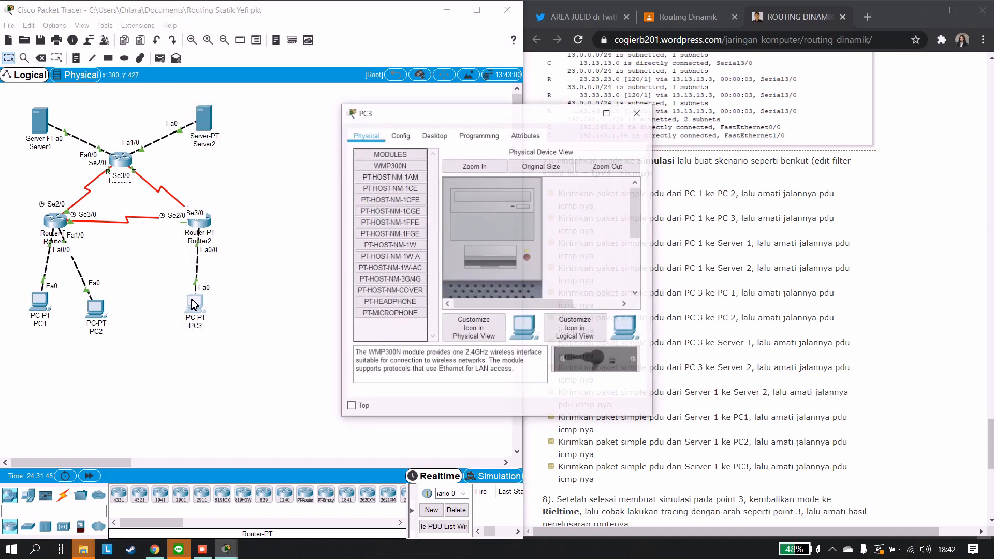
pyautogui.click(435, 135)
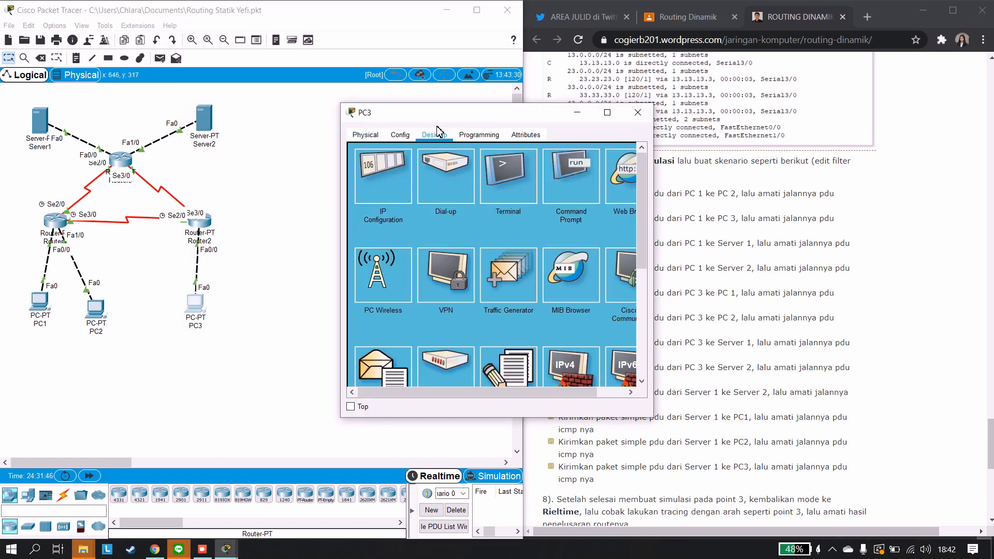
pyautogui.click(547, 181)
pyautogui.moveTo(531, 108); pyautogui.dragTo(439, 112)
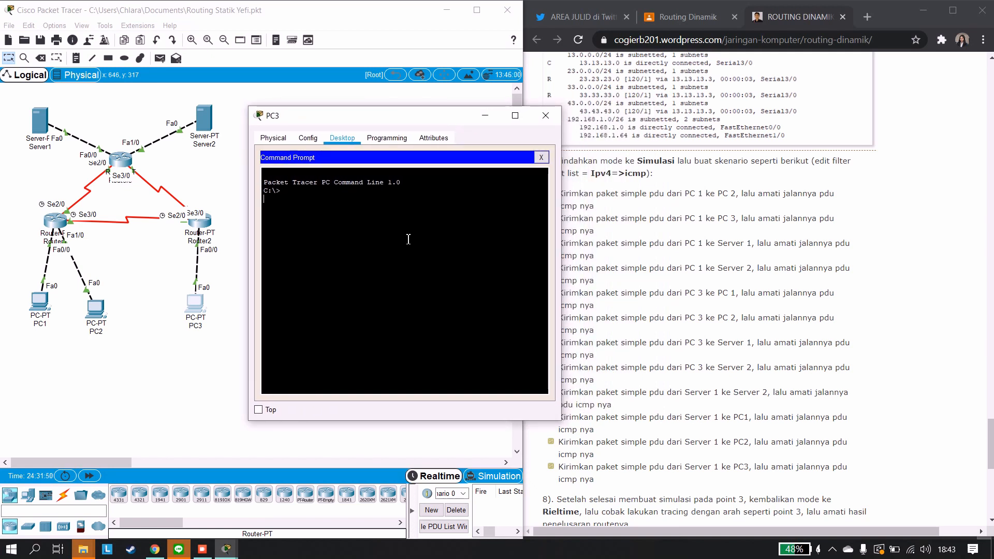
pyautogui.write('tracert')
pyautogui.write('192.168.1.1')
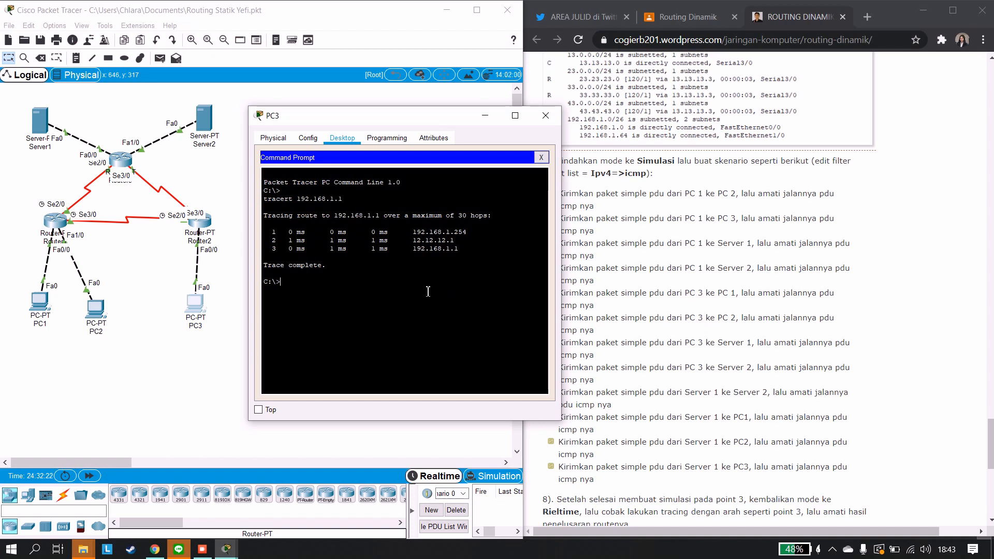
# Trace the routes from PC3 to 192.168.1.65 and to 33.33.33.1 with tracert.
pyautogui.write('racert 192.168.1.65')
pyautogui.press('Return')
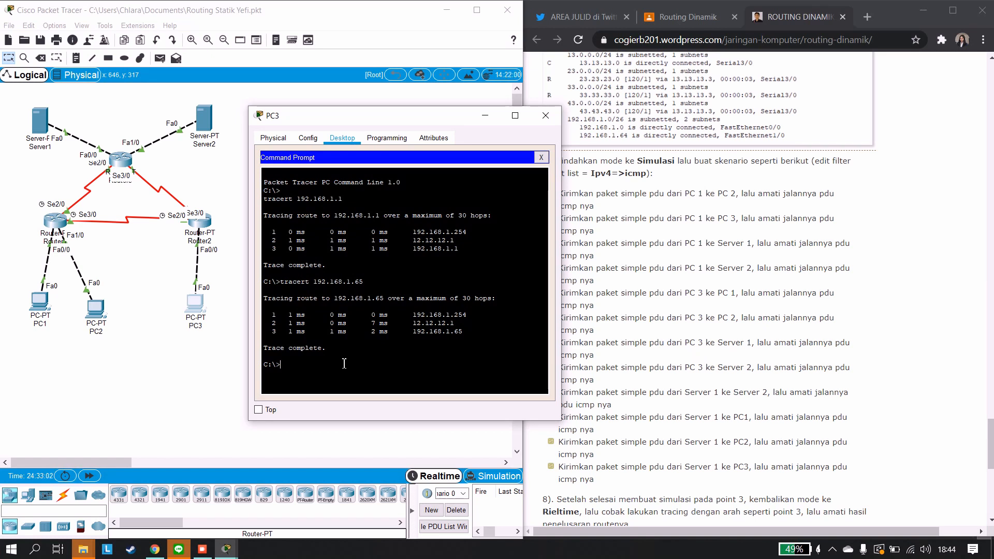
pyautogui.write('tracert')
pyautogui.write('33.33.33.1')
pyautogui.press('Return')
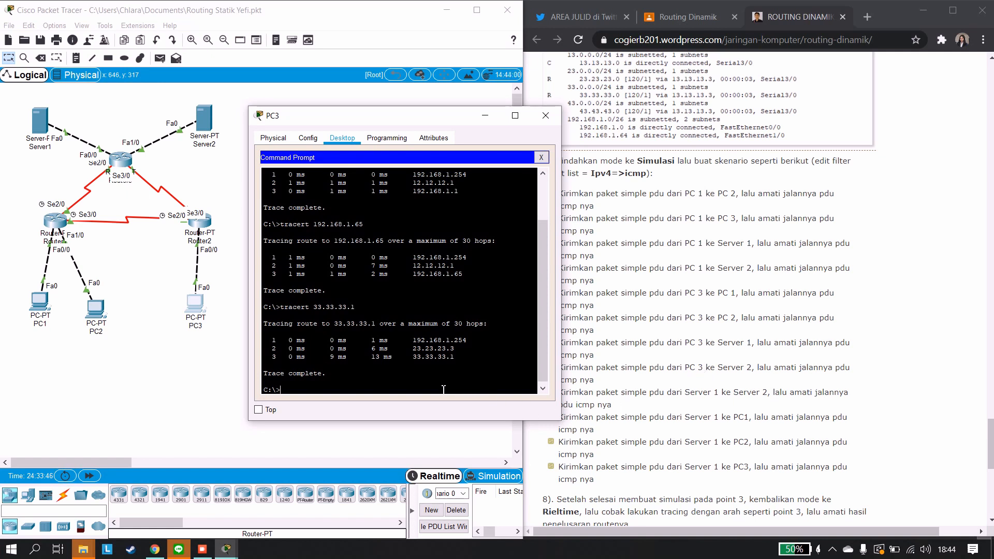
# Trace the route from PC3 to 43.43.43.1 with tracert and close PC3's window.
pyautogui.write('racert 43.43.43.1')
pyautogui.press('Return')
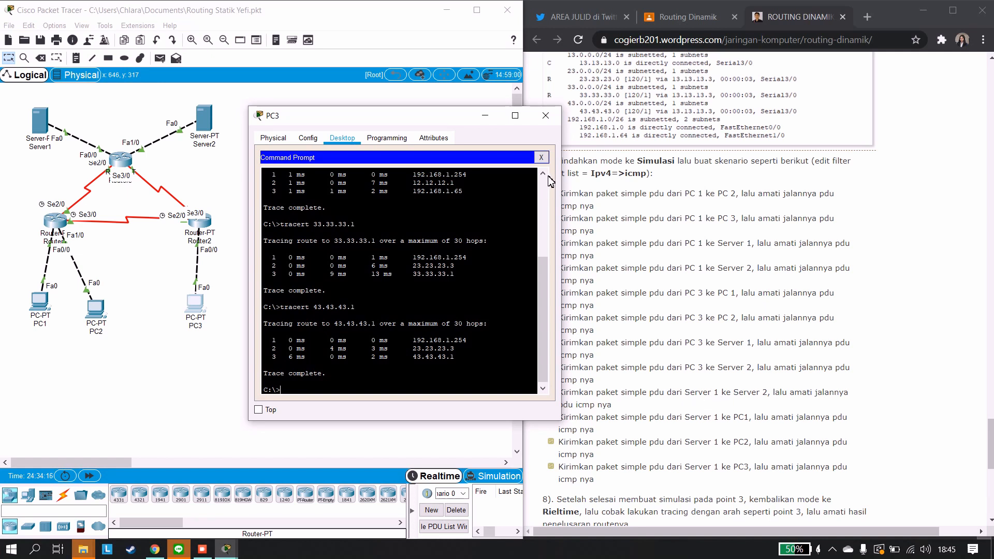
pyautogui.click(550, 115)
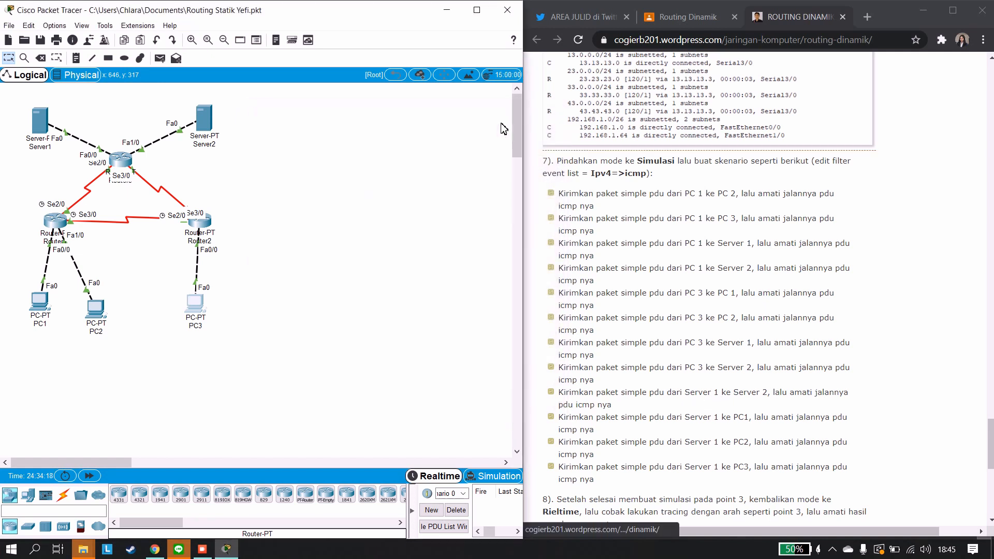
# Open Server1's Command Prompt and trace the route to 43.43.43.1 with tracert.
pyautogui.click(37, 129)
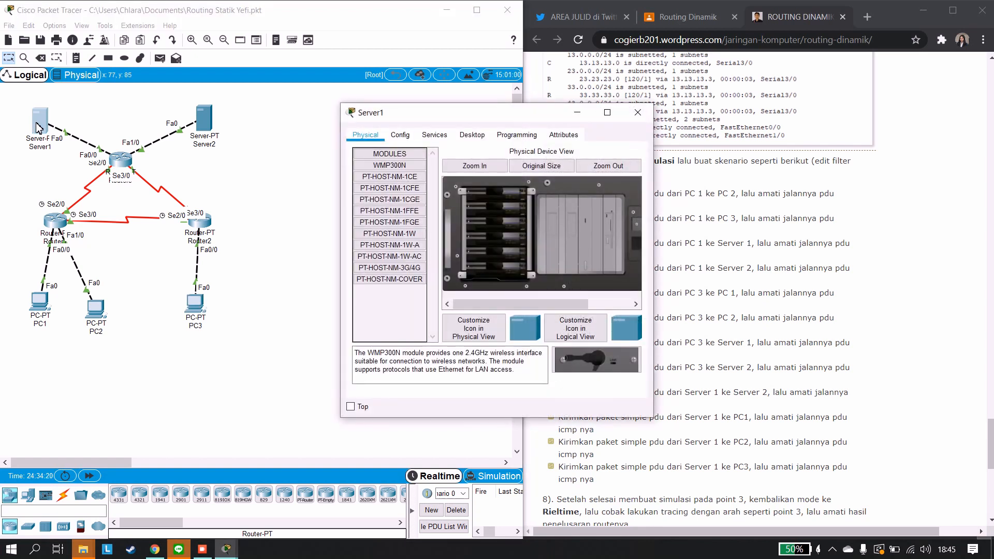
pyautogui.click(471, 134)
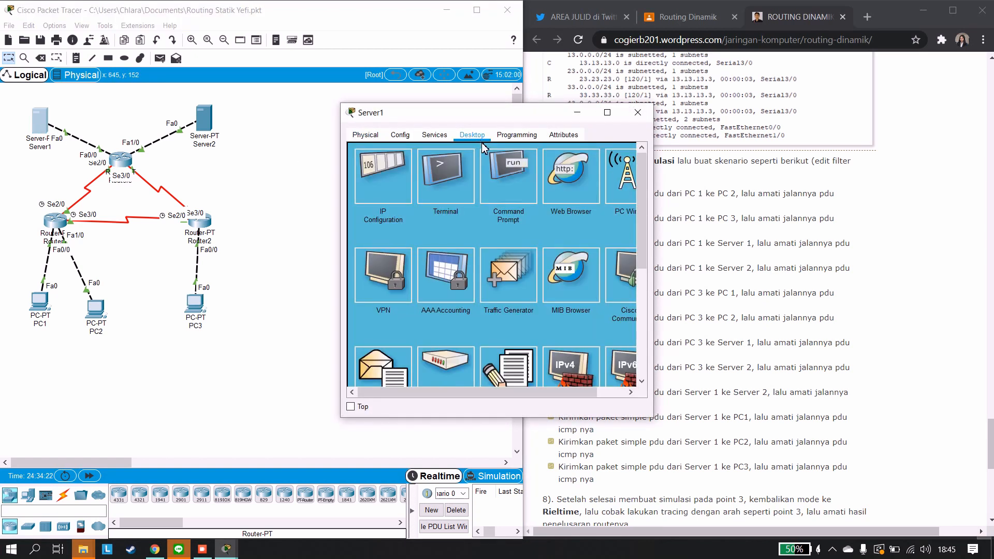
pyautogui.click(566, 200)
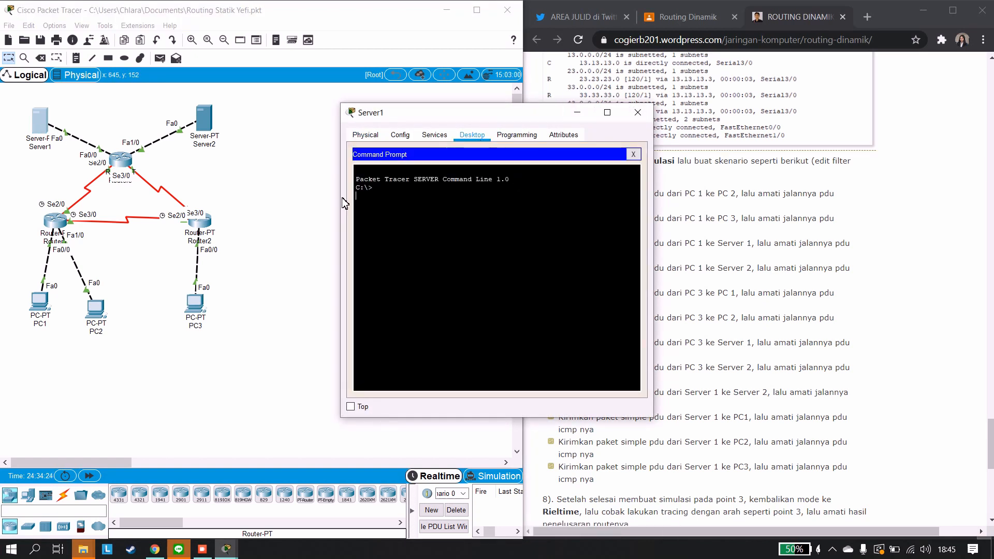
pyautogui.write('tracert')
pyautogui.write('43.43')
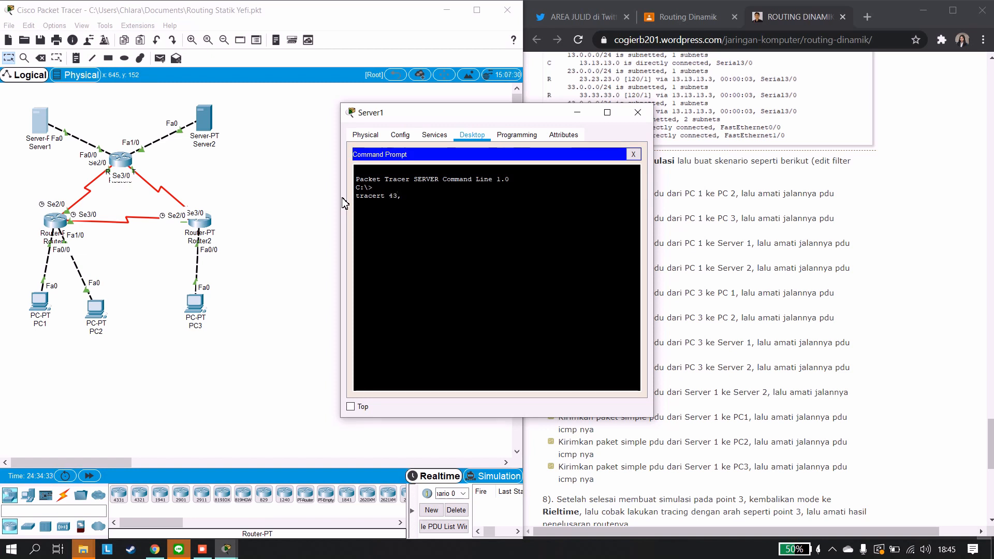
pyautogui.write('.43.1')
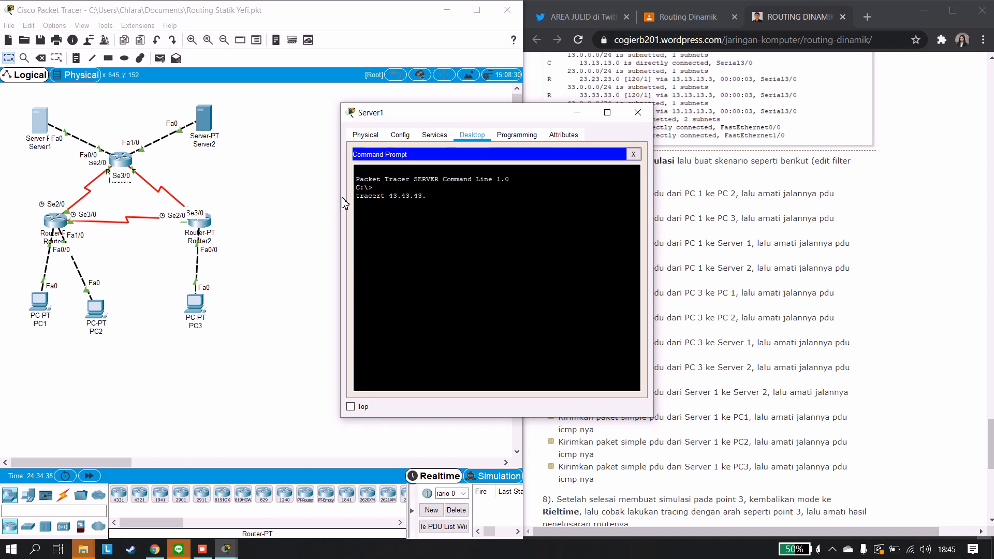
pyautogui.press('Return')
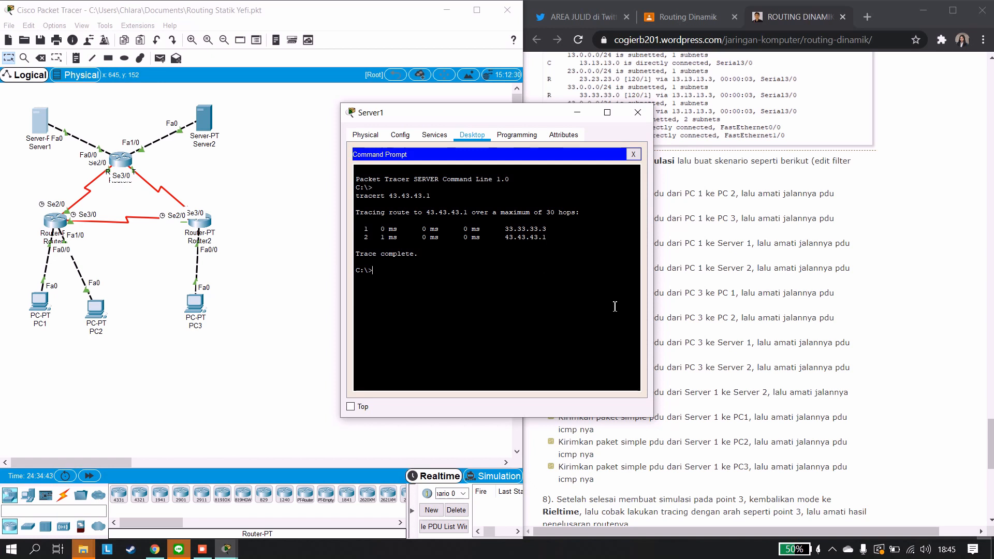
# Trace the routes from Server1 to 192.168.1.1 and to 192.168.1.65 with tracert.
pyautogui.moveTo(518, 114); pyautogui.dragTo(400, 114)
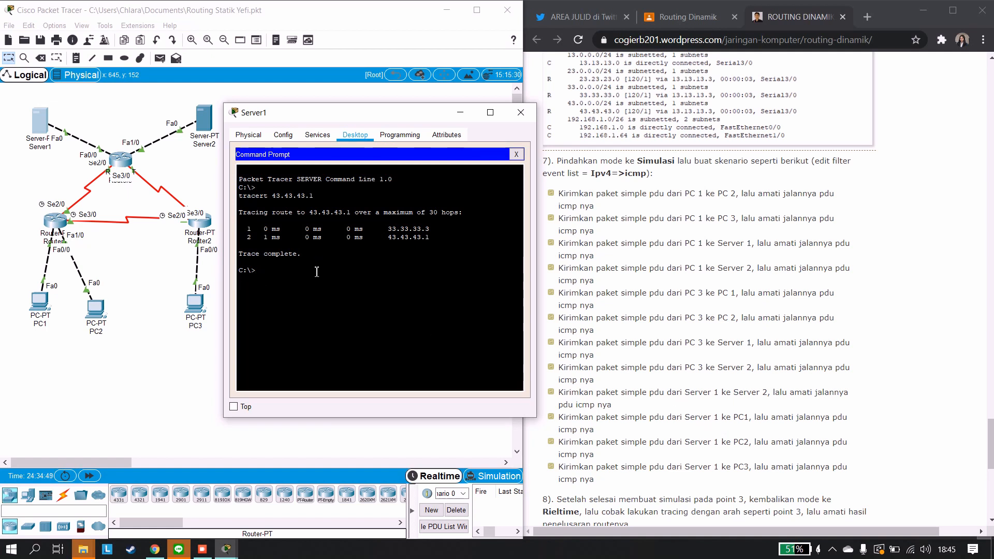
pyautogui.write('racert 192')
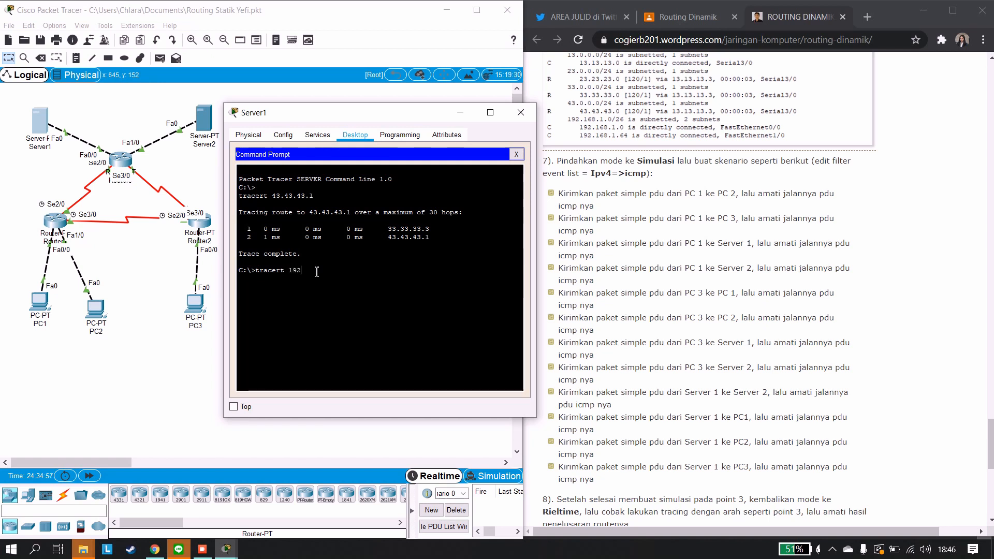
pyautogui.write('.168.1.1')
pyautogui.press('Return')
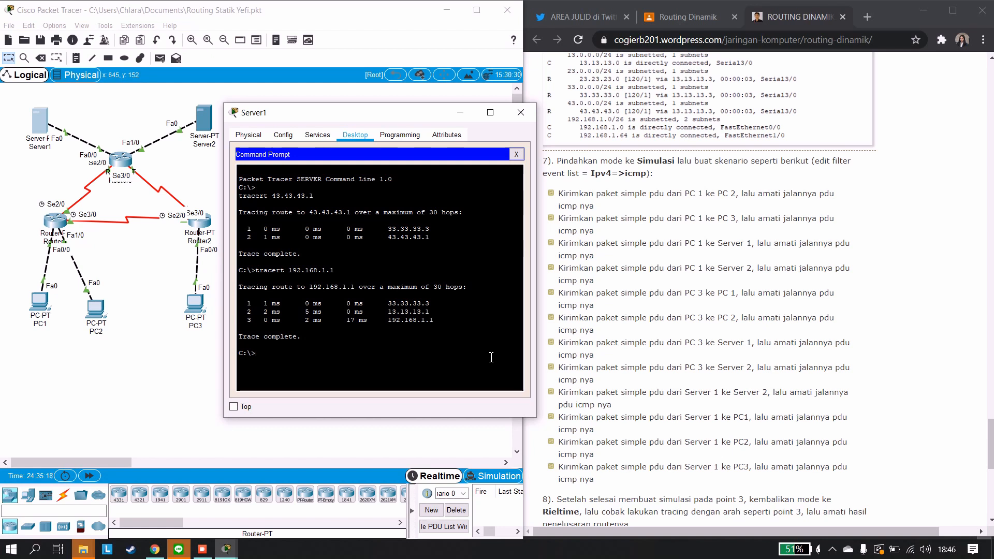
pyautogui.write('racert 192.168.1.65')
pyautogui.press('Return')
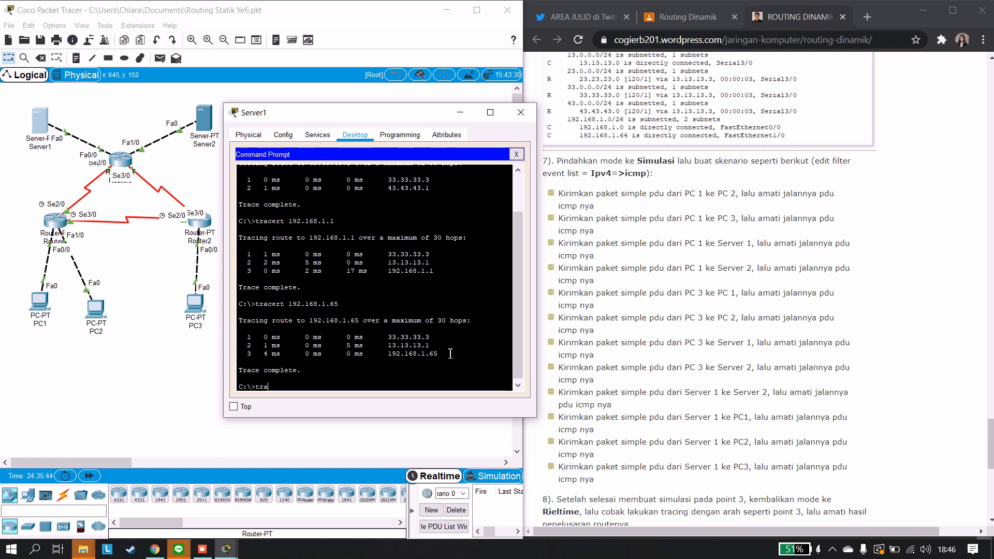
# Trace the route from Server1 to 192.168.1.253 with tracert and close Server1's window.
pyautogui.write('t')
pyautogui.write('92.168.1.')
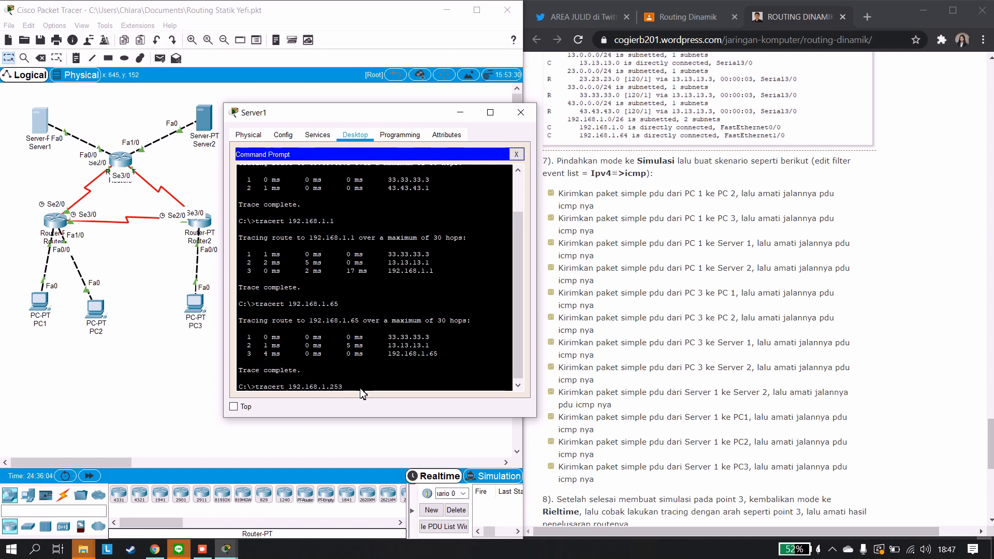
pyautogui.write('253')
pyautogui.press('Return')
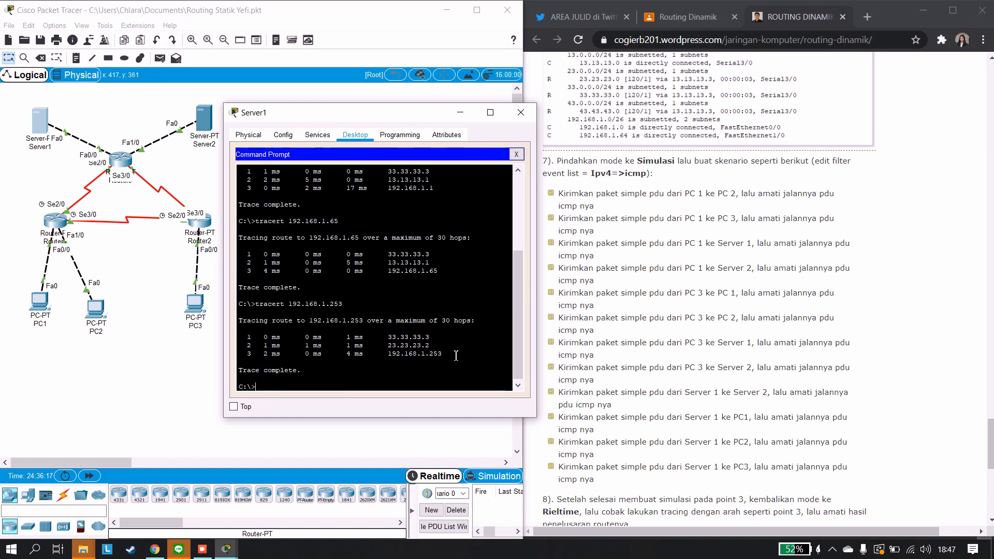
pyautogui.click(520, 112)
# Read point 9 of the article and break the R1-R3 path by switching off the Serial2/0 port on Router3.
pyautogui.scroll(-2, 651, 408)
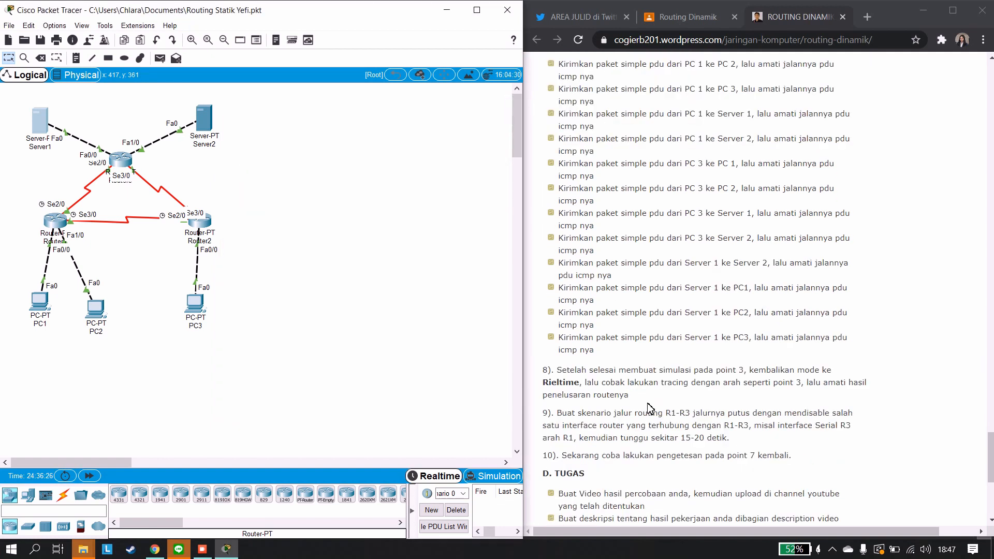
pyautogui.scroll(-1, 585, 383)
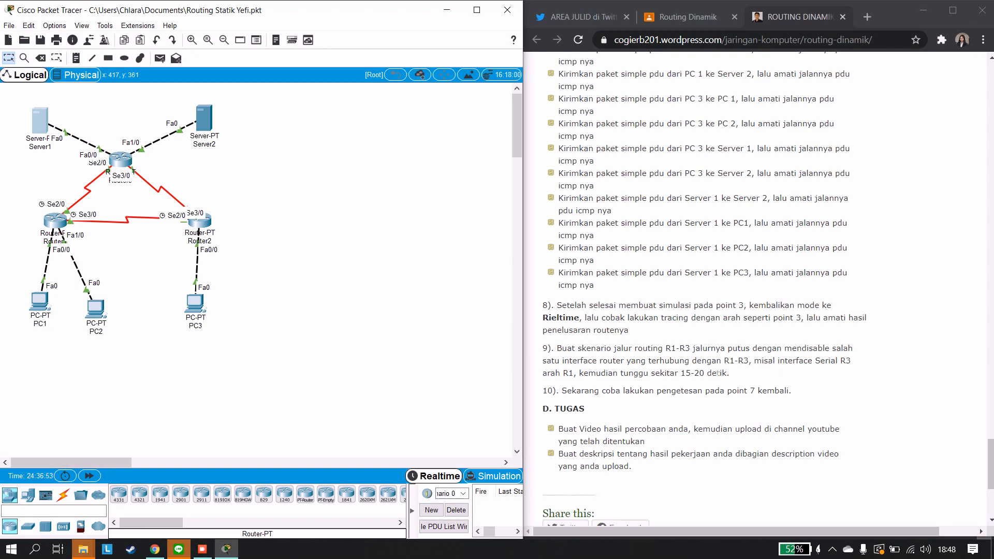
pyautogui.click(692, 383)
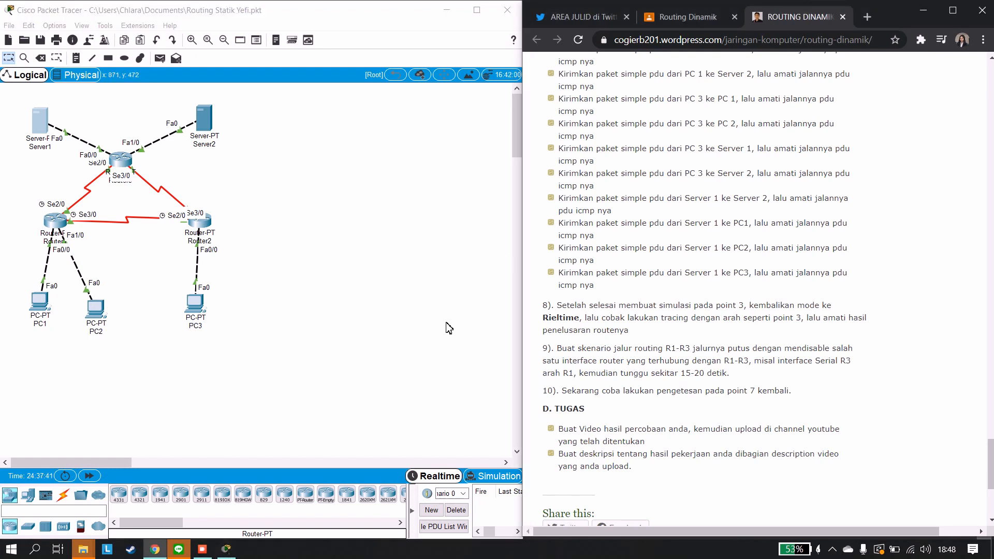
pyautogui.click(113, 156)
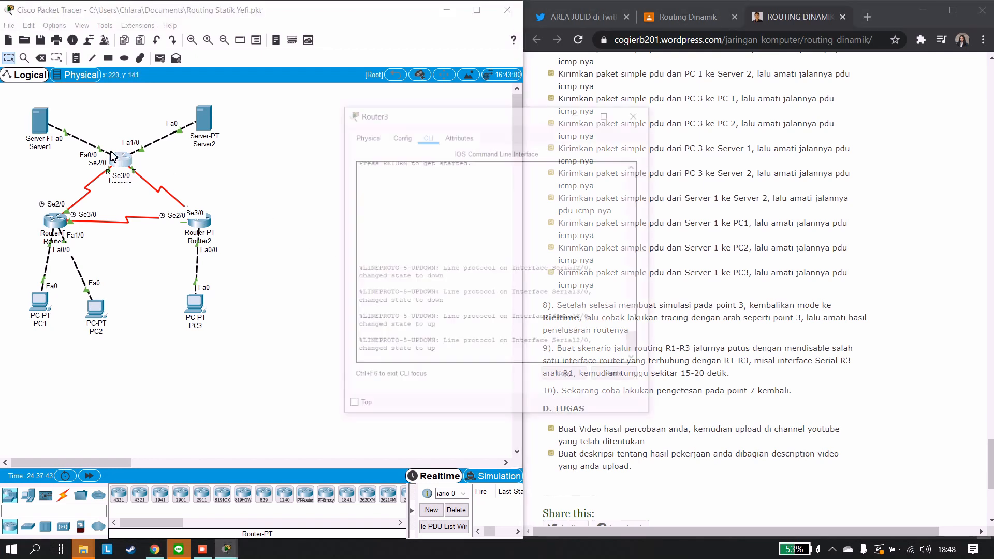
pyautogui.click(397, 135)
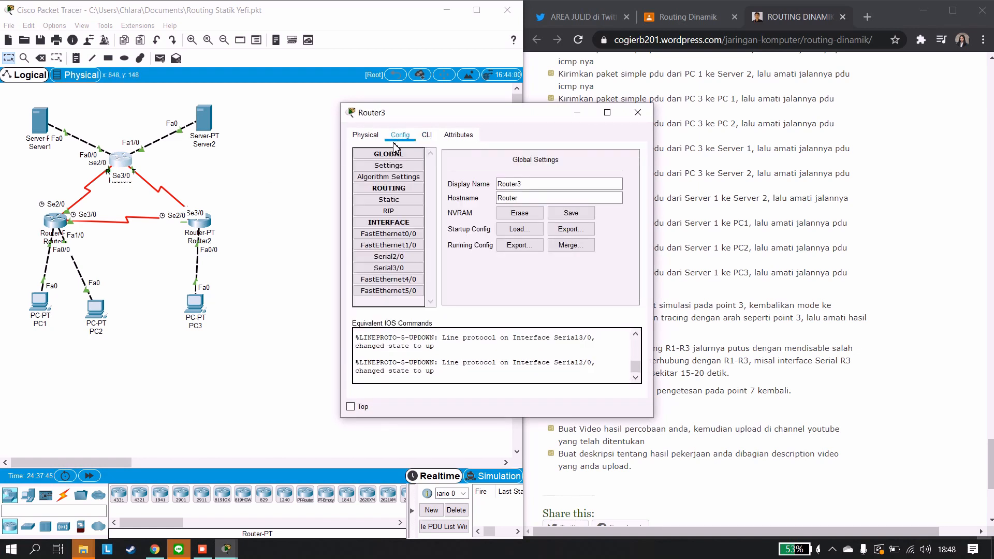
pyautogui.click(393, 255)
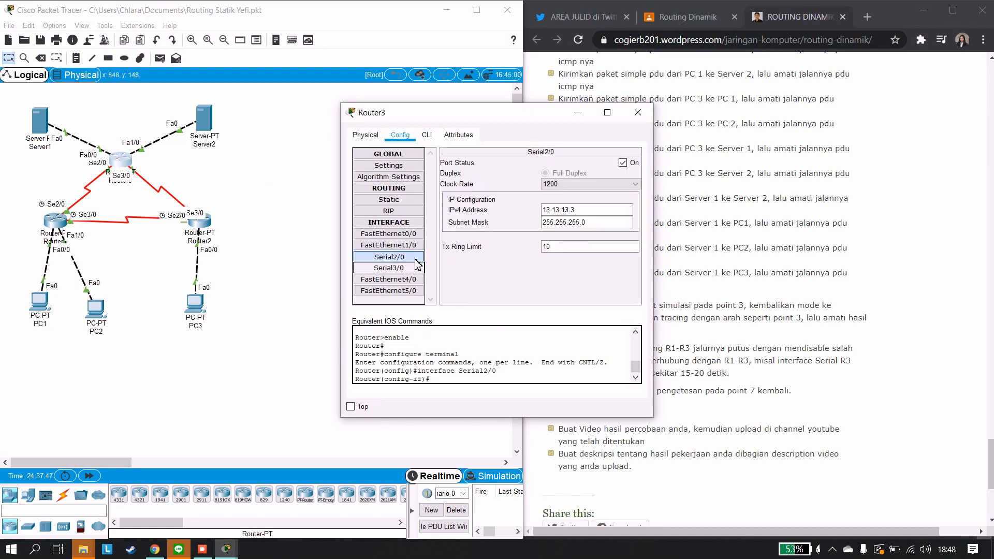
pyautogui.click(622, 162)
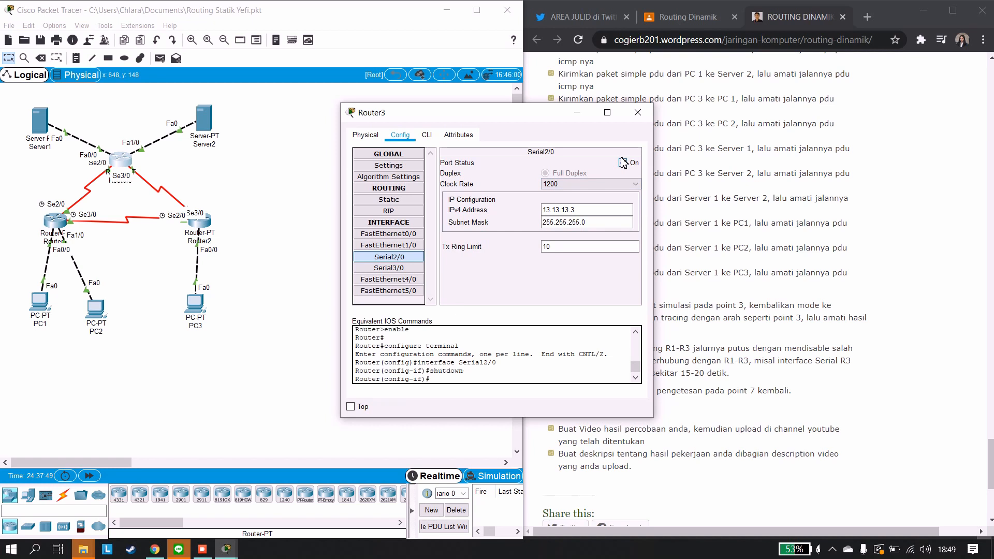
pyautogui.click(638, 112)
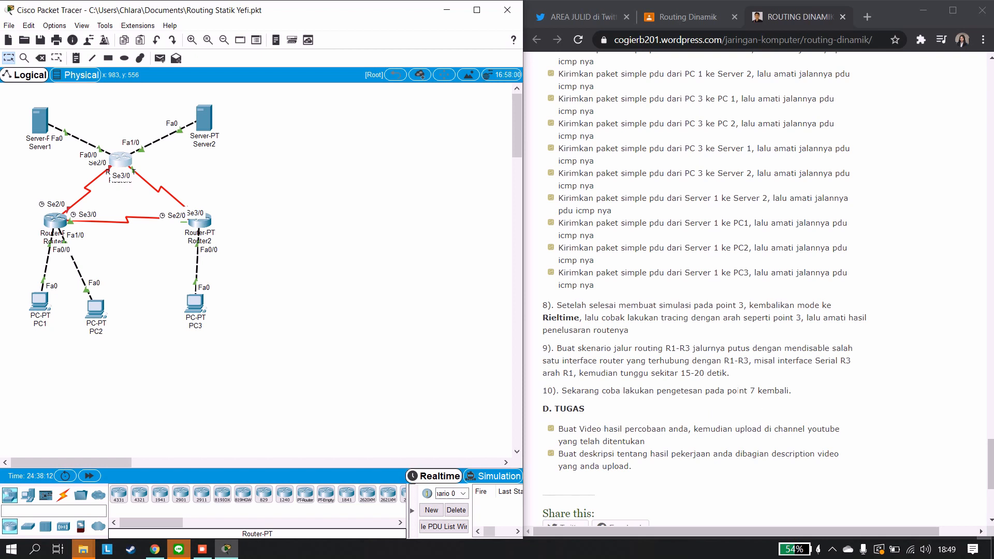
# Return to the article's point 7 test list, switch the network to Simulation mode and check the IPv4 event filter for ICMP.
pyautogui.scroll(5, 677, 259)
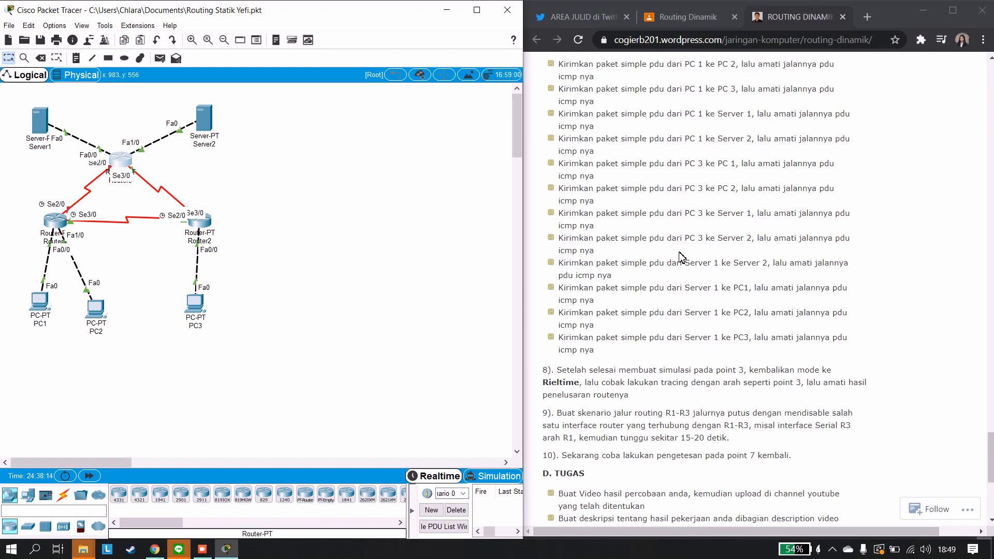
pyautogui.moveTo(682, 278); pyautogui.dragTo(752, 278)
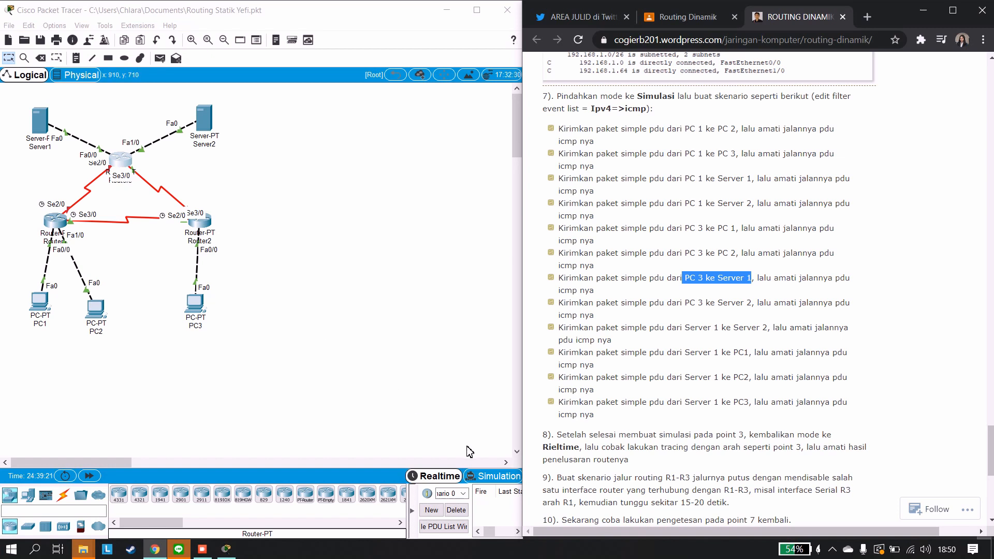
pyautogui.click(490, 475)
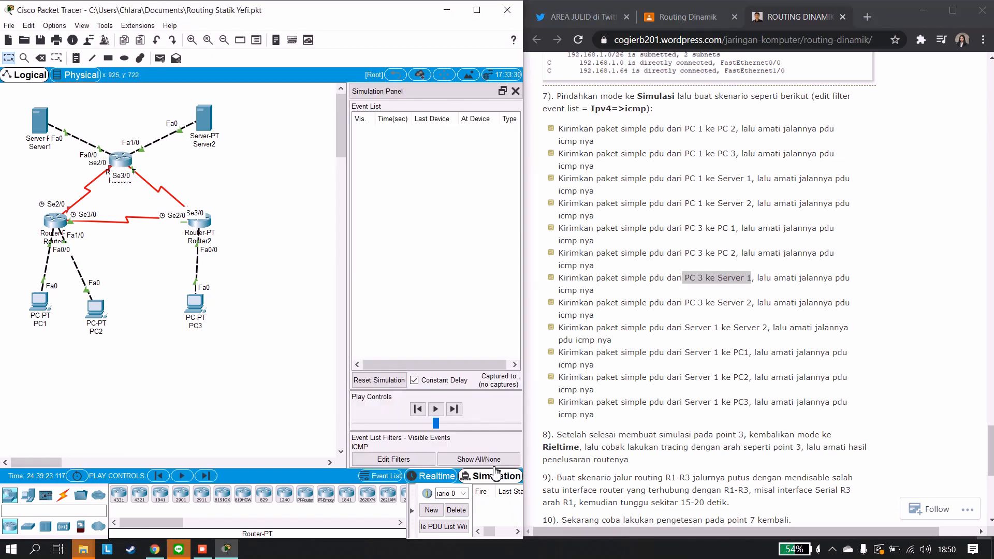
pyautogui.click(394, 458)
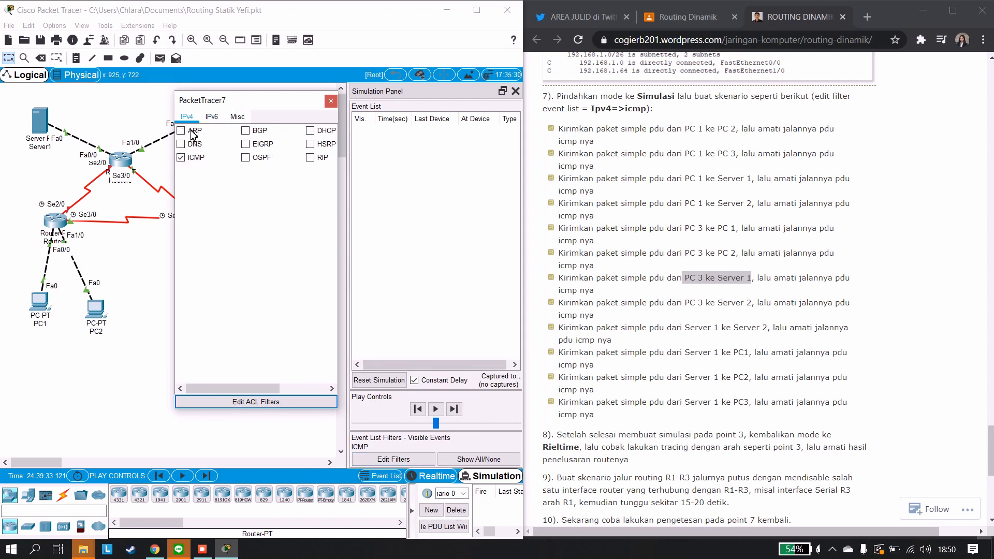
pyautogui.click(331, 100)
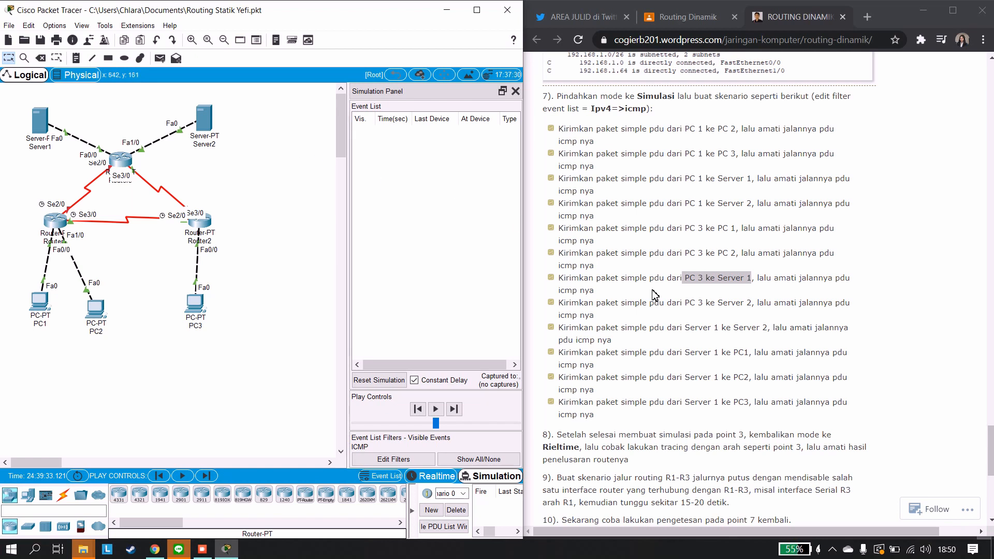
pyautogui.click(709, 292)
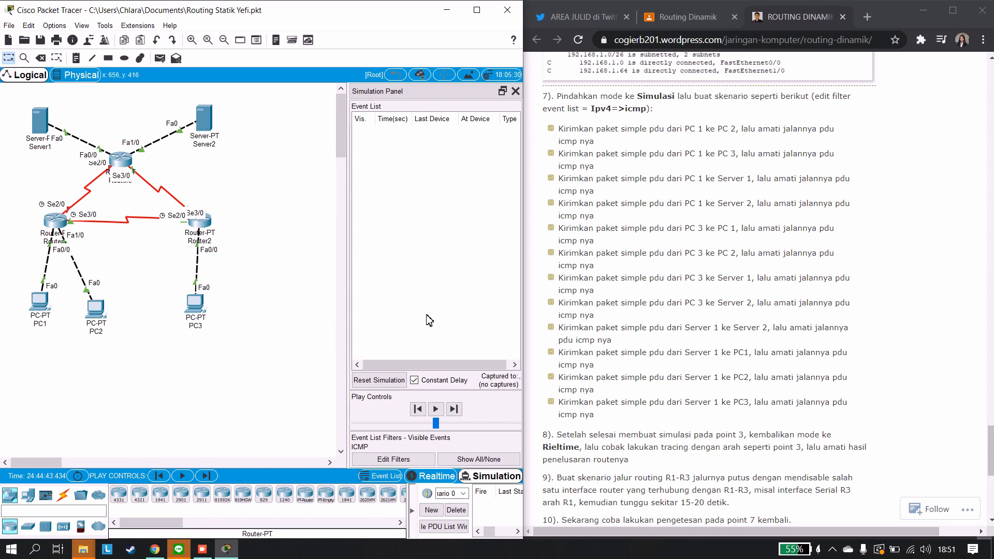
# Send a simple PDU from PC1 to PC2, advance the simulation event by event until the reply returns, and delete the scenario.
pyautogui.click(160, 58)
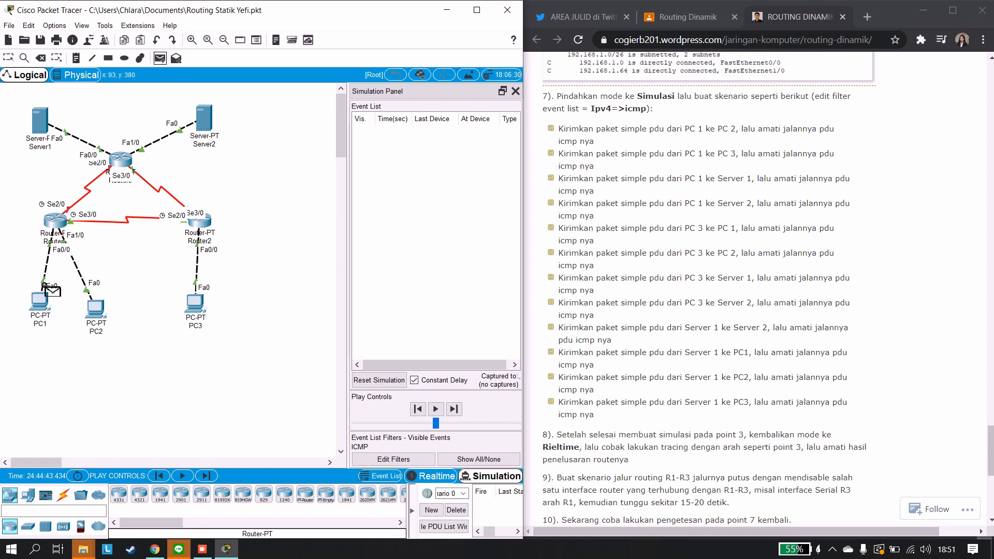
pyautogui.click(41, 302)
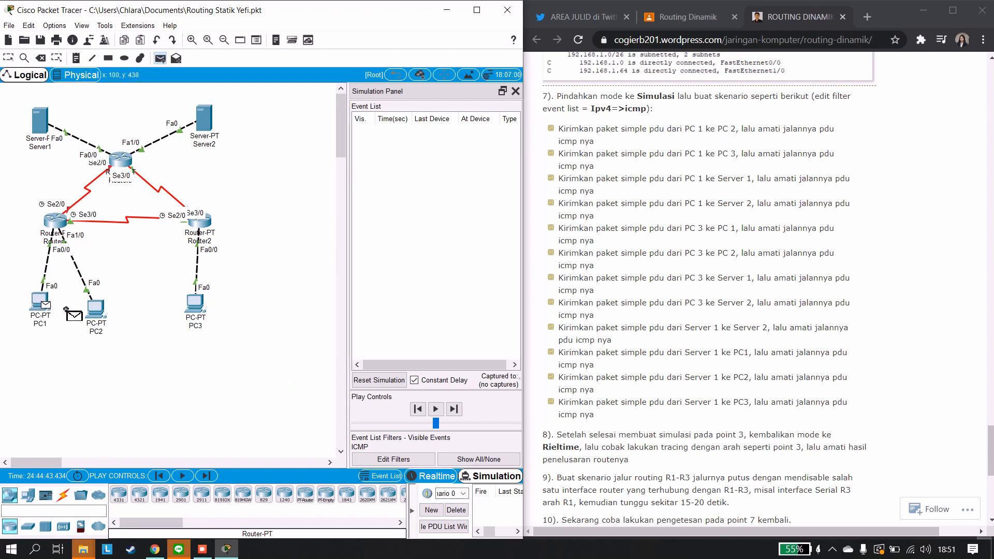
pyautogui.click(102, 314)
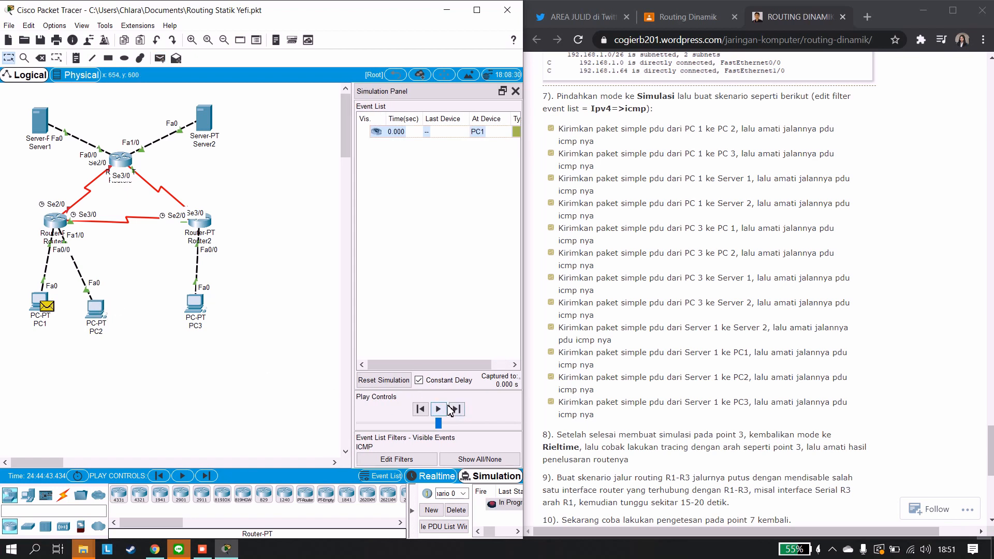
pyautogui.click(451, 409)
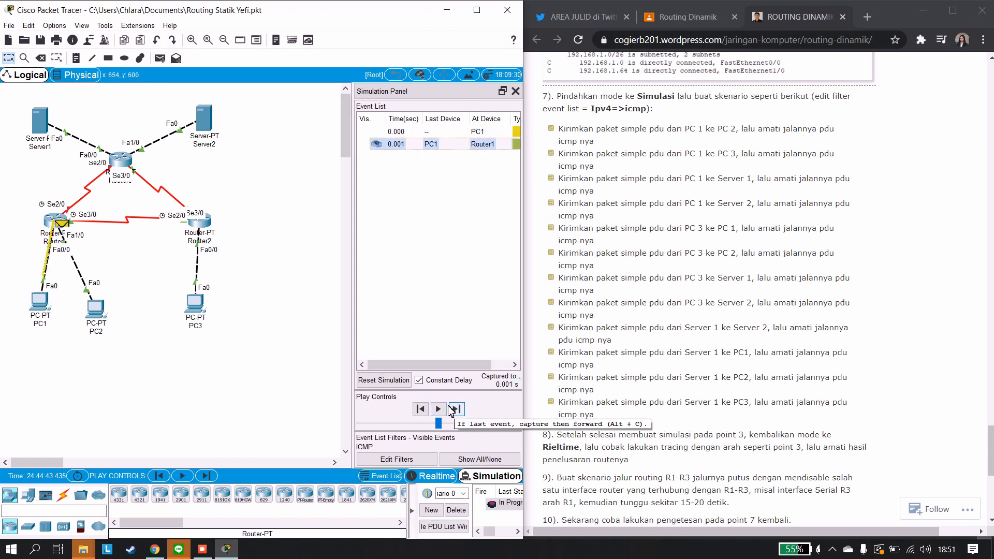
pyautogui.click(451, 410)
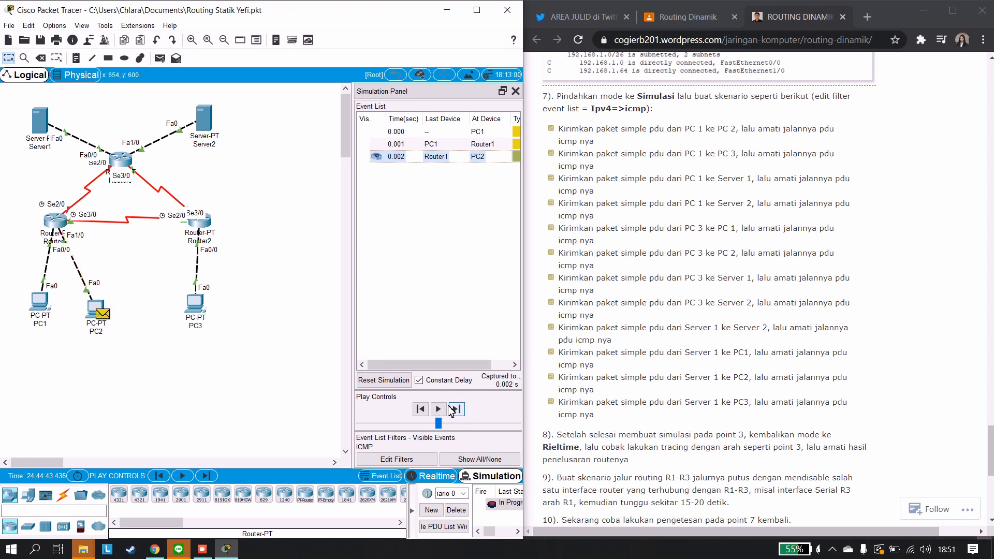
pyautogui.click(451, 410)
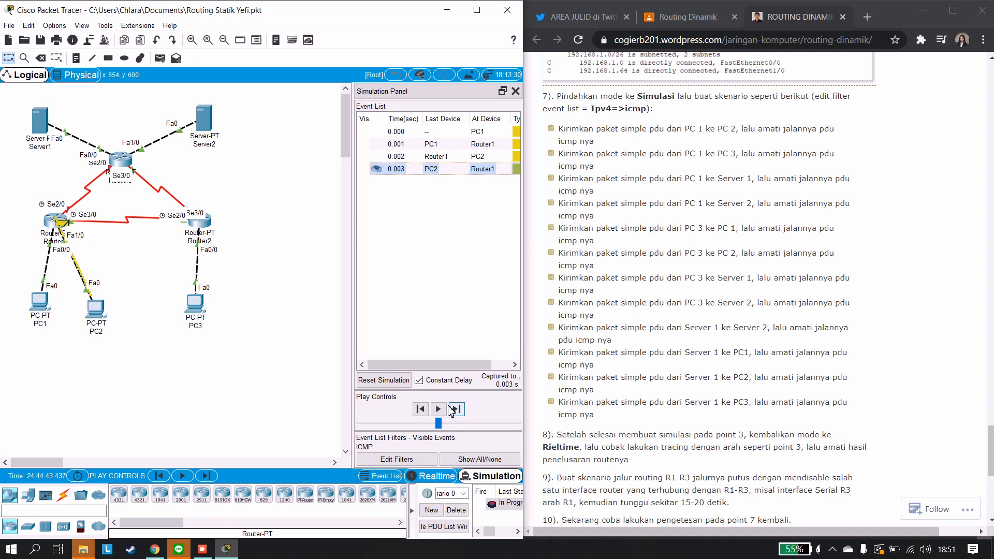
pyautogui.click(451, 409)
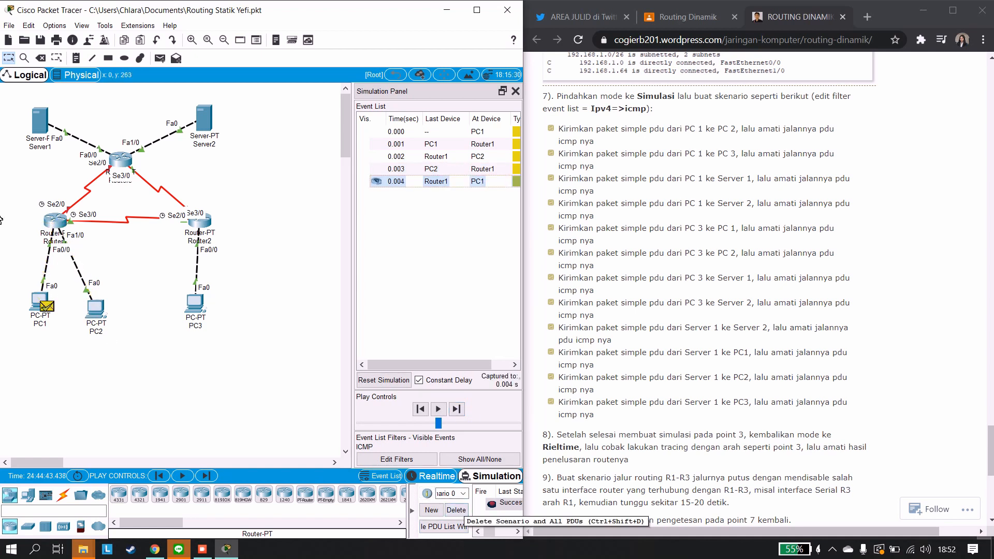
pyautogui.click(453, 510)
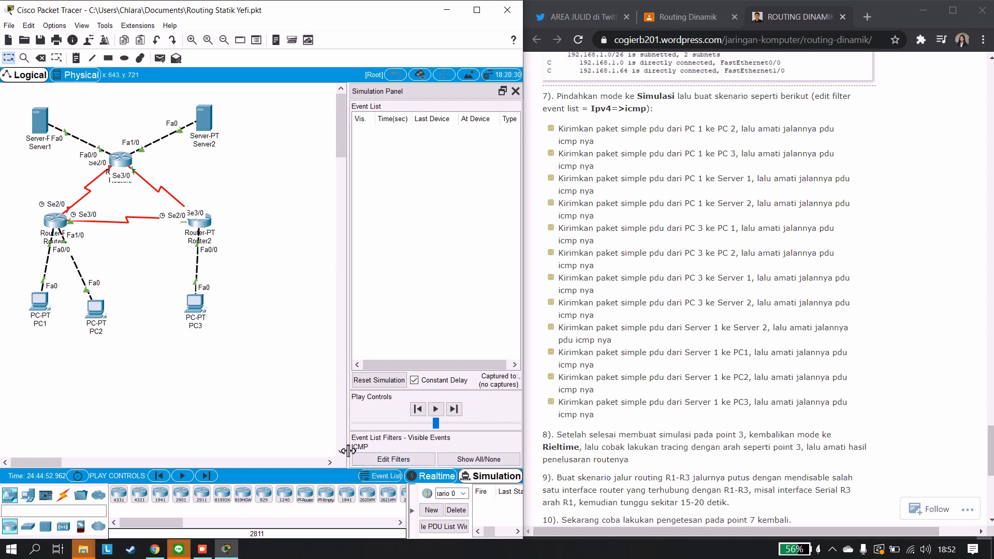
# Send a simple PDU from PC1 to Server1, step through the simulation until the reply returns to PC1, and delete the scenario.
pyautogui.click(161, 58)
pyautogui.click(42, 302)
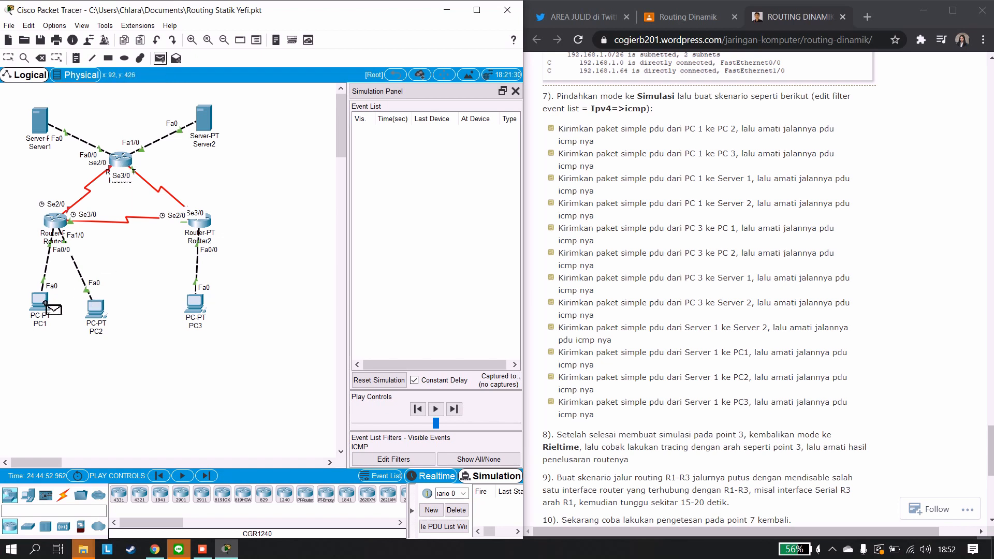
pyautogui.click(40, 118)
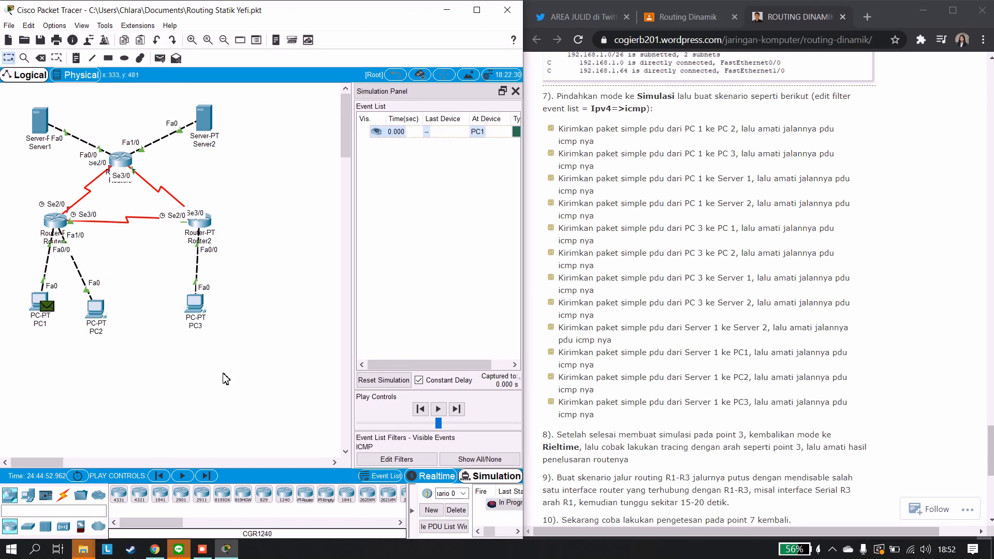
pyautogui.click(456, 409)
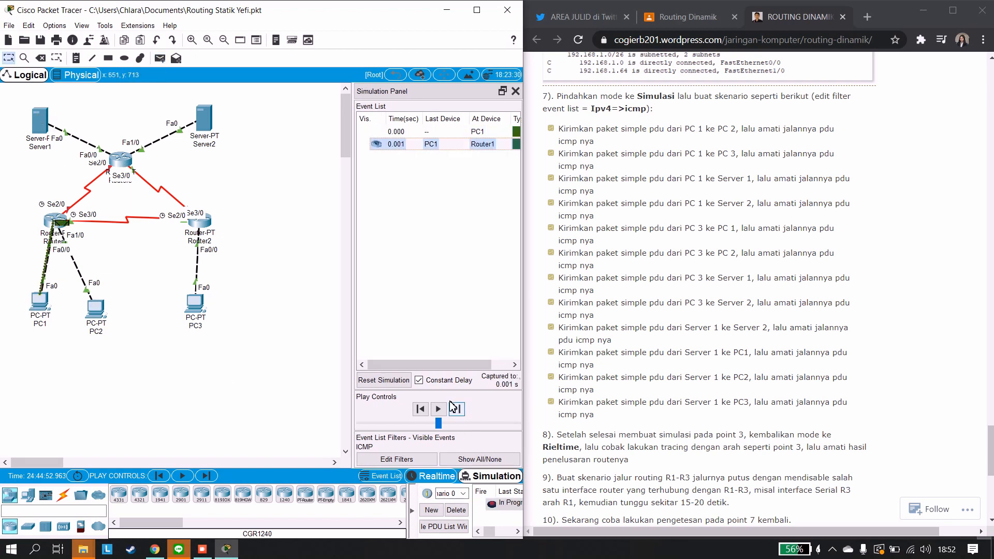
pyautogui.click(456, 409)
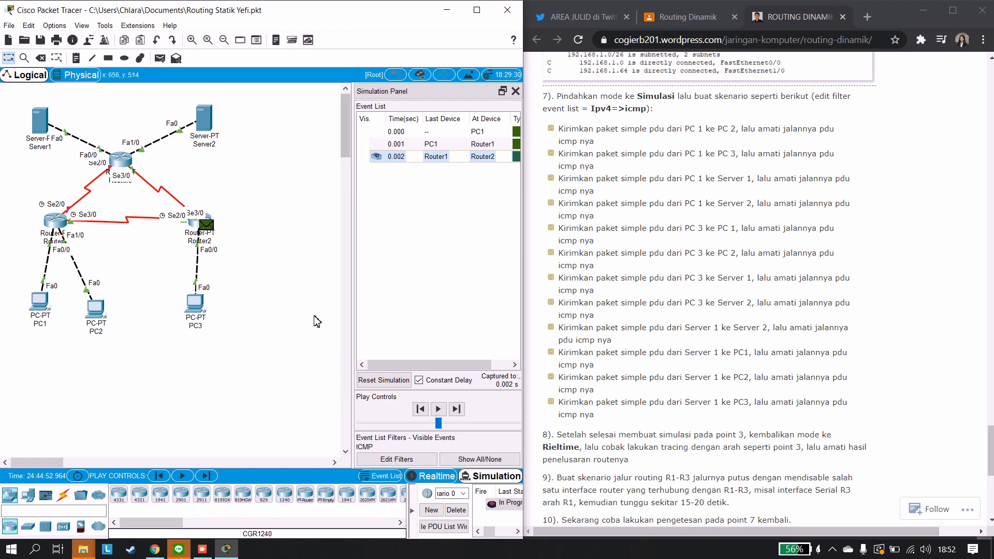
pyautogui.click(457, 409)
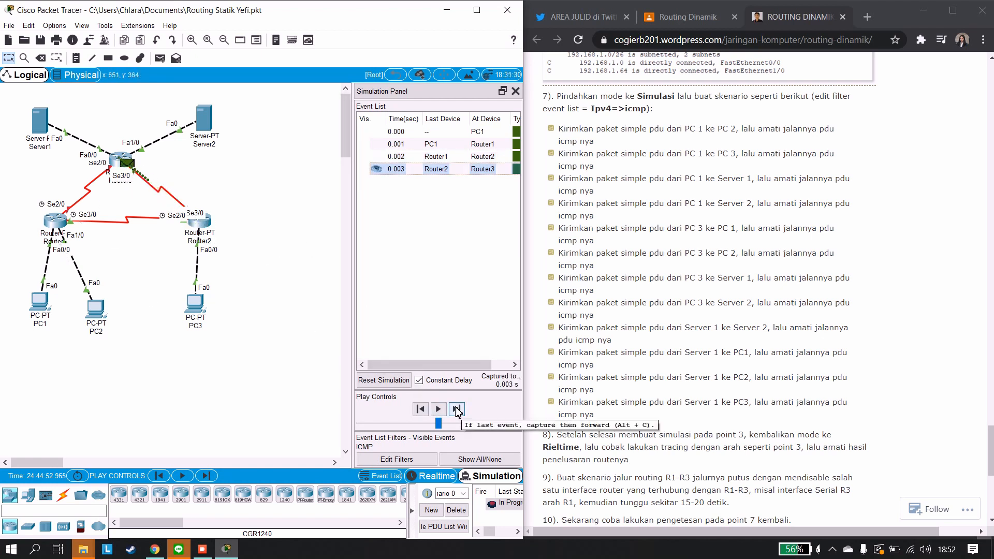
pyautogui.click(456, 410)
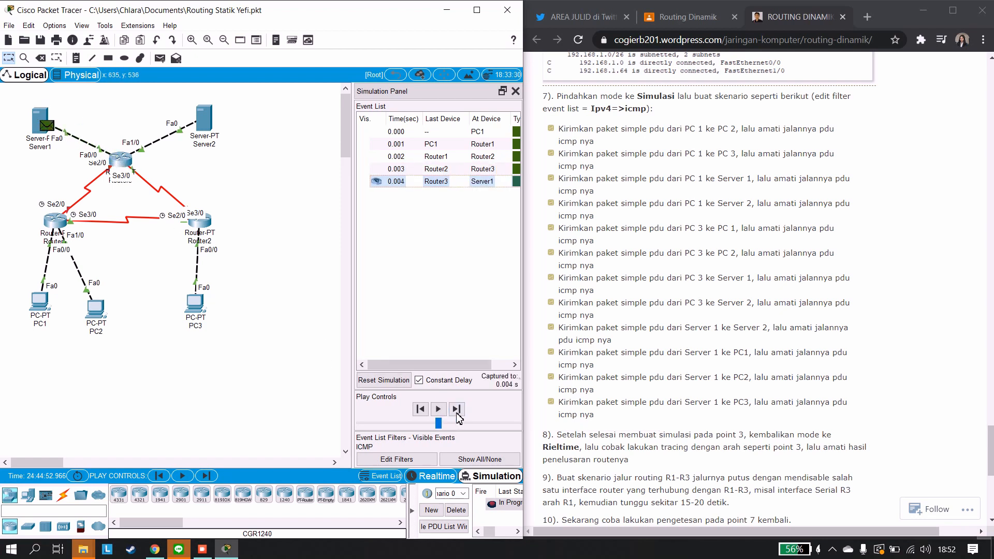
pyautogui.click(457, 409)
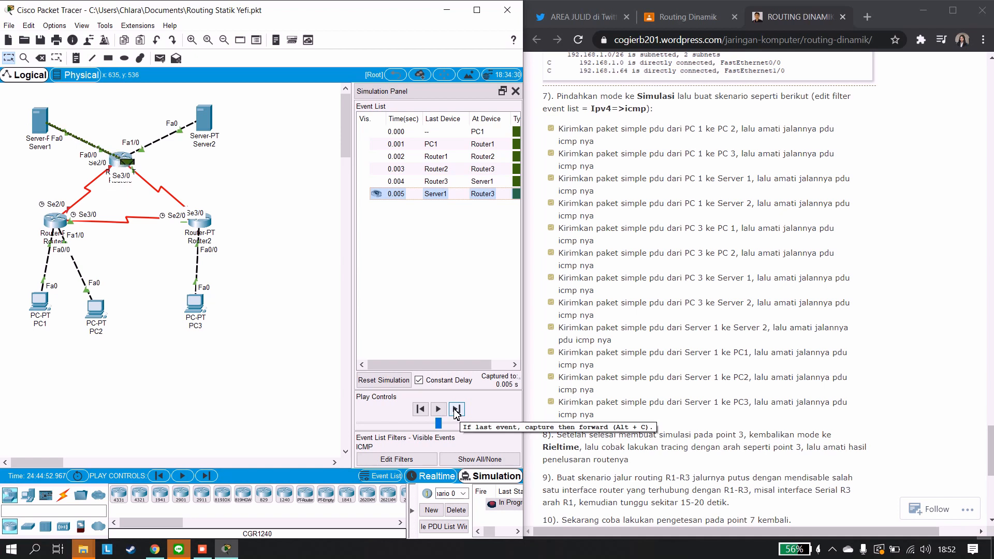
pyautogui.click(457, 410)
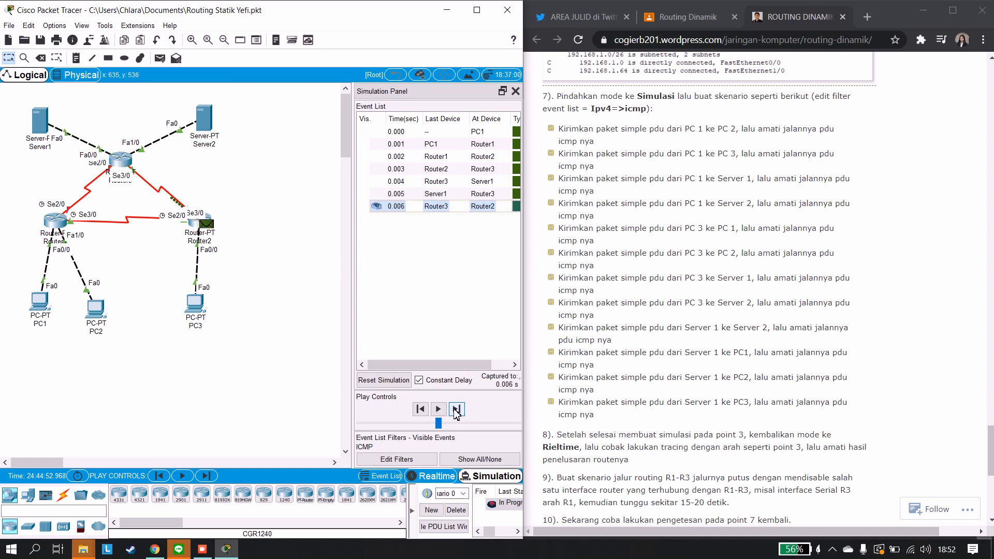
pyautogui.click(456, 410)
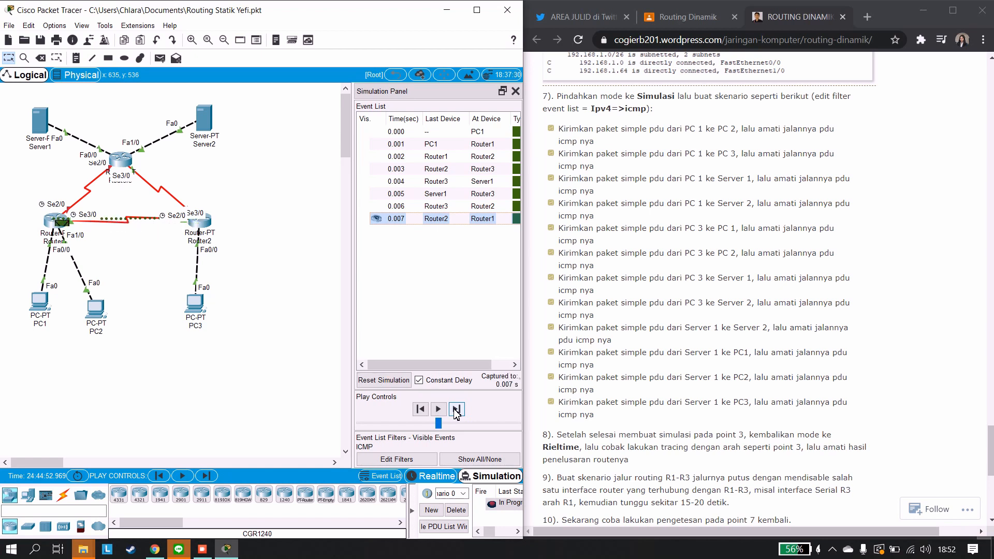
pyautogui.click(456, 410)
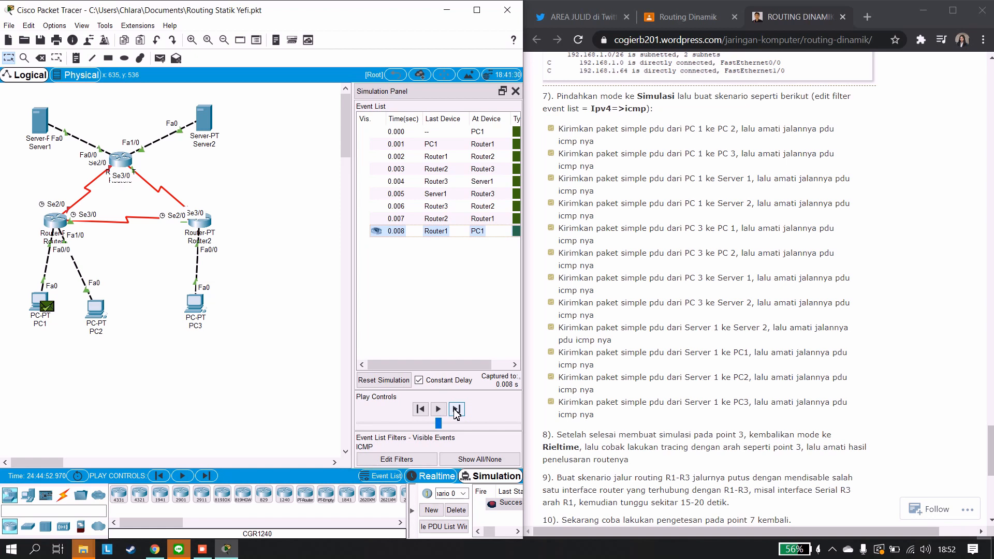
pyautogui.click(457, 510)
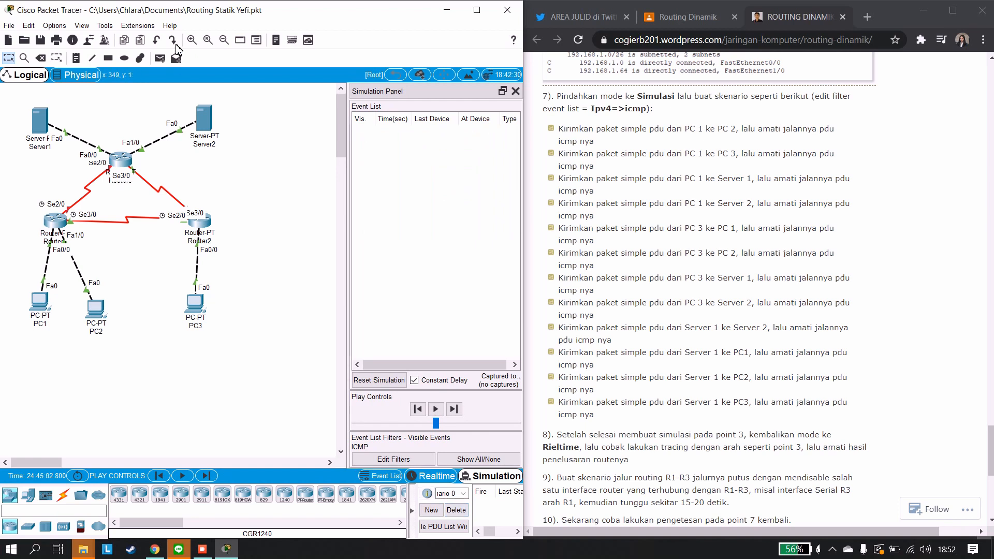
# Send a simple PDU from PC1 to Server2 and step through each simulation event until the reply returns to PC1.
pyautogui.click(159, 58)
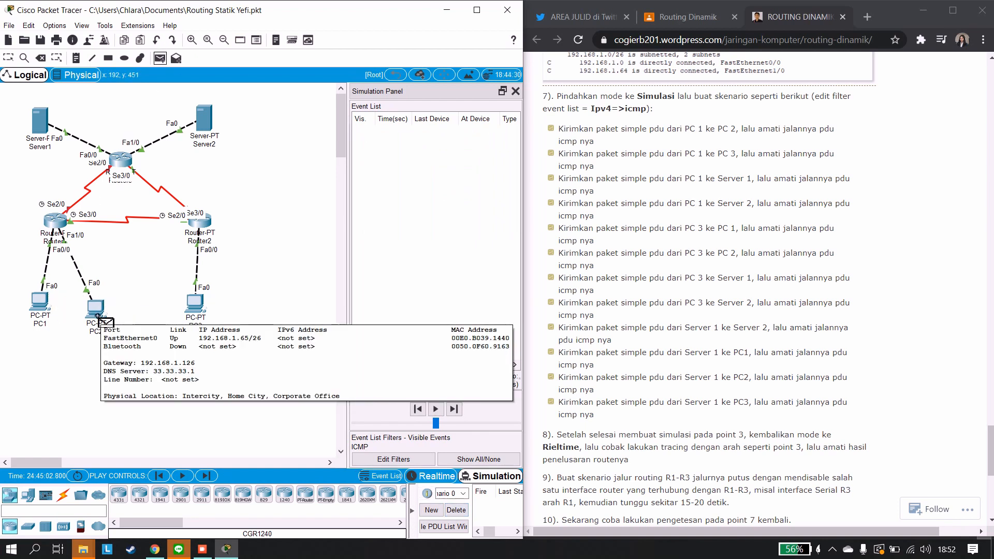
pyautogui.click(40, 302)
pyautogui.click(208, 118)
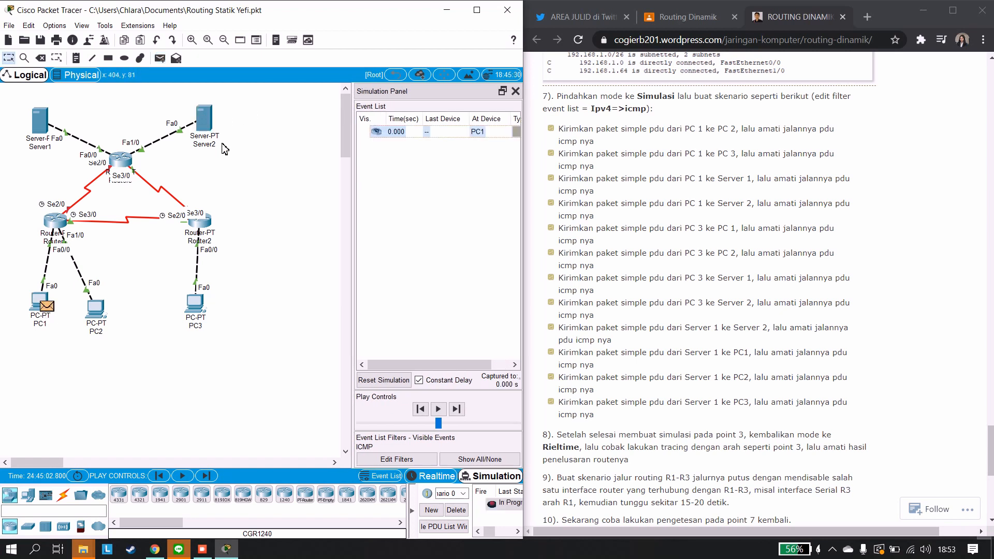
pyautogui.click(457, 409)
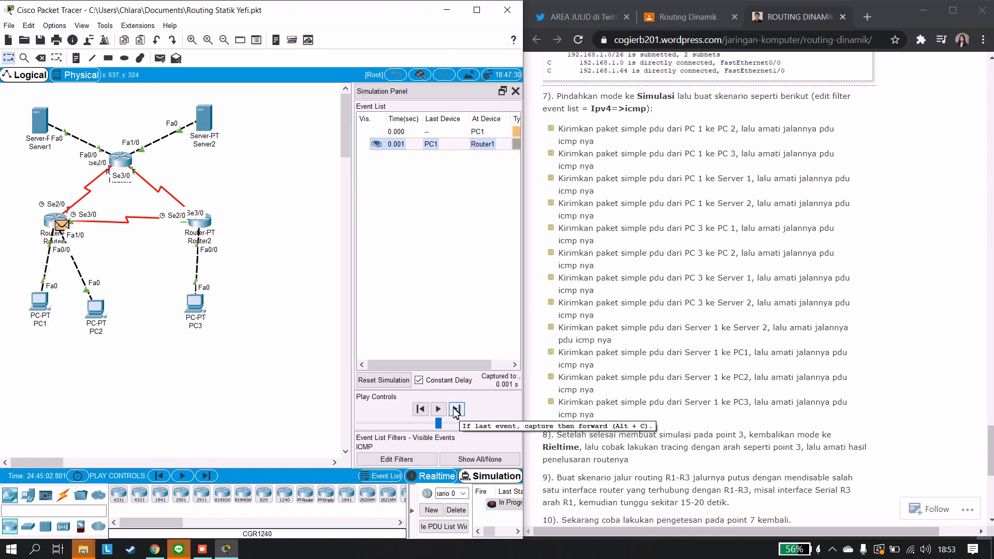
pyautogui.click(457, 410)
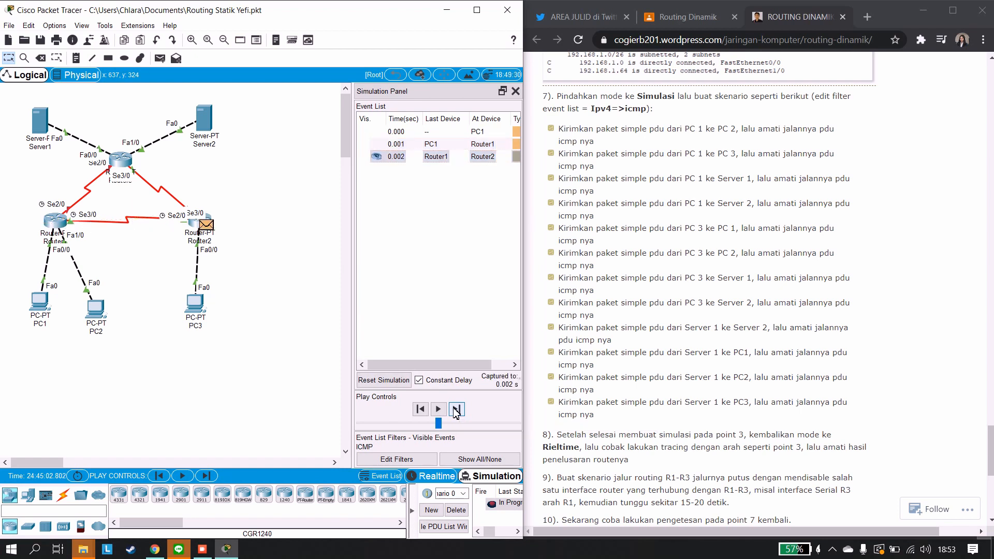
pyautogui.click(456, 410)
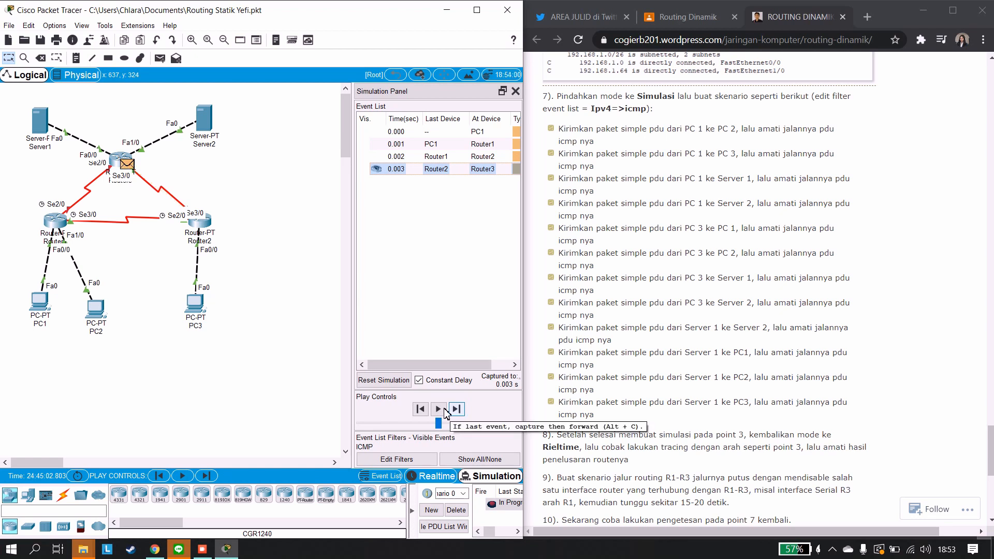
pyautogui.click(456, 409)
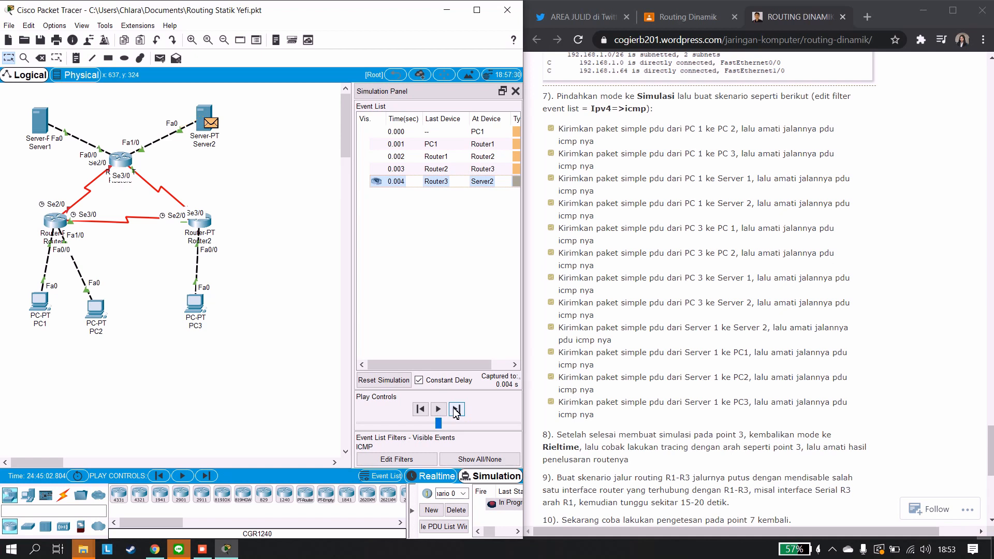
pyautogui.click(456, 410)
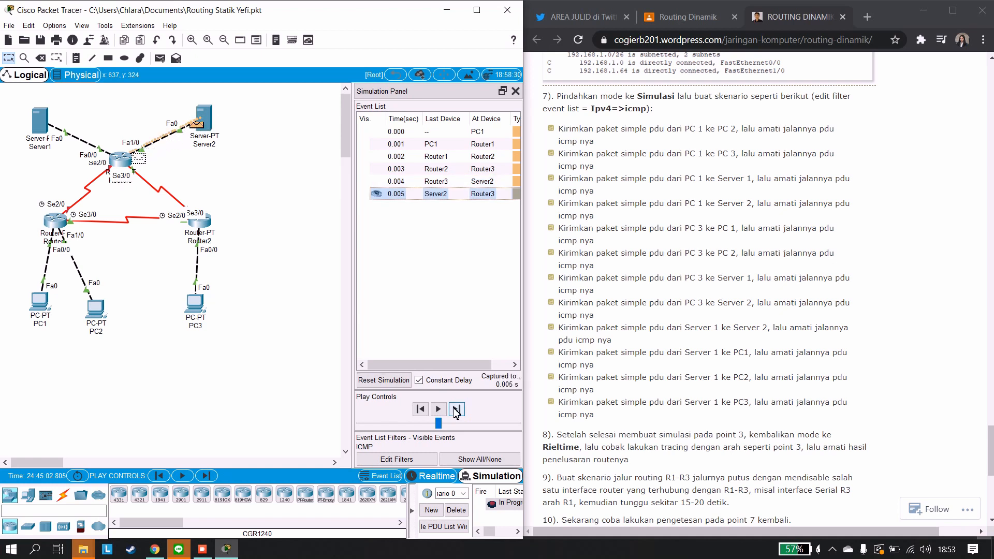
pyautogui.click(456, 409)
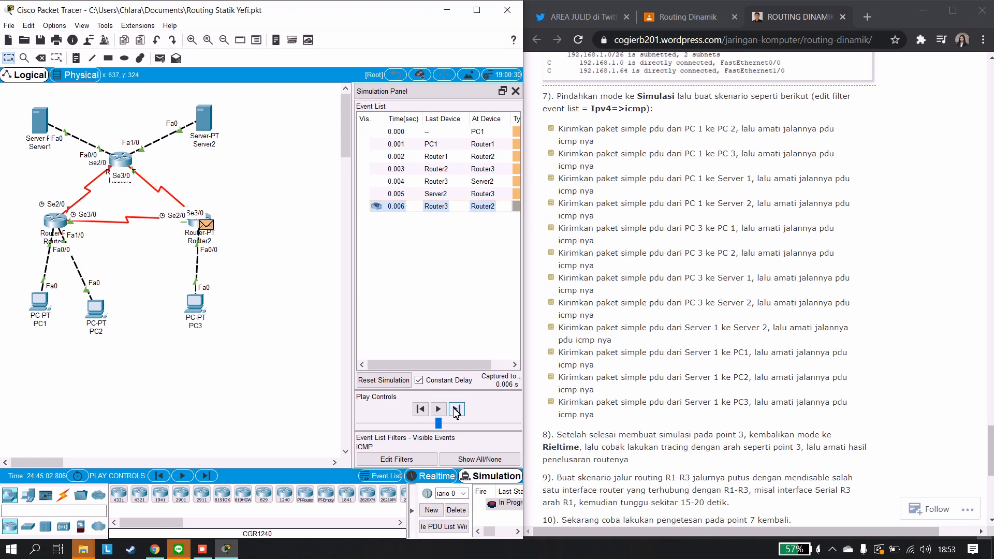
pyautogui.click(455, 410)
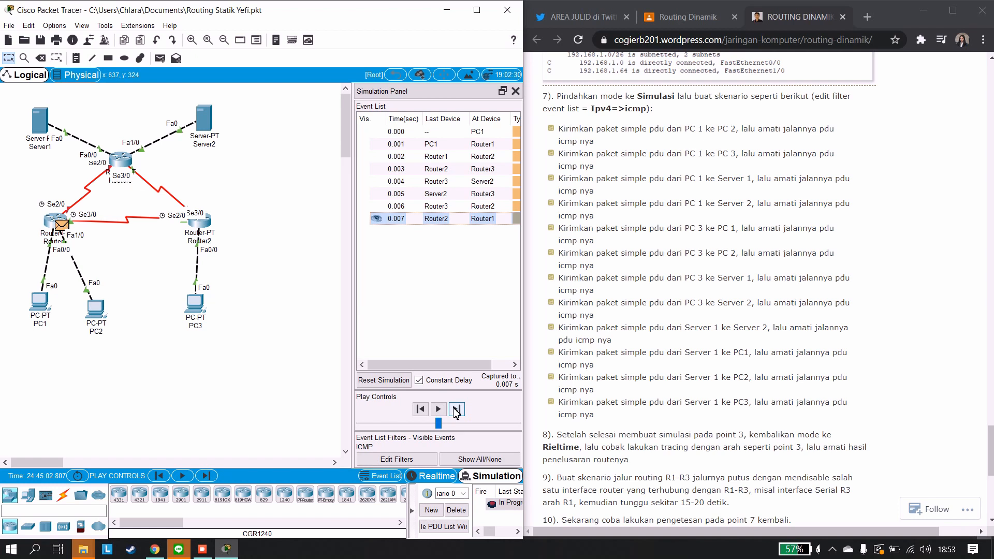
pyautogui.click(455, 410)
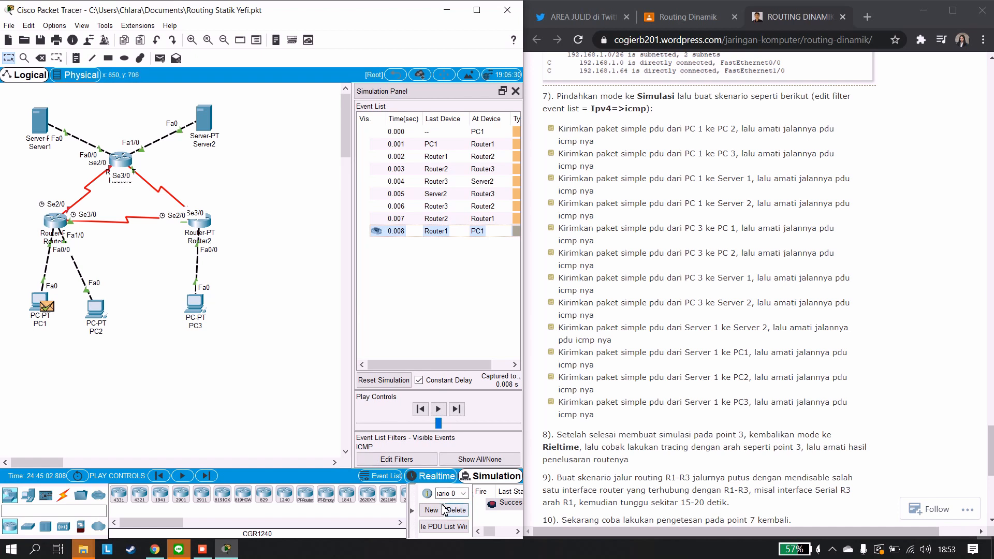
# Delete the PC1 to Server2 test scenario and switch the network back to Realtime mode.
pyautogui.click(456, 509)
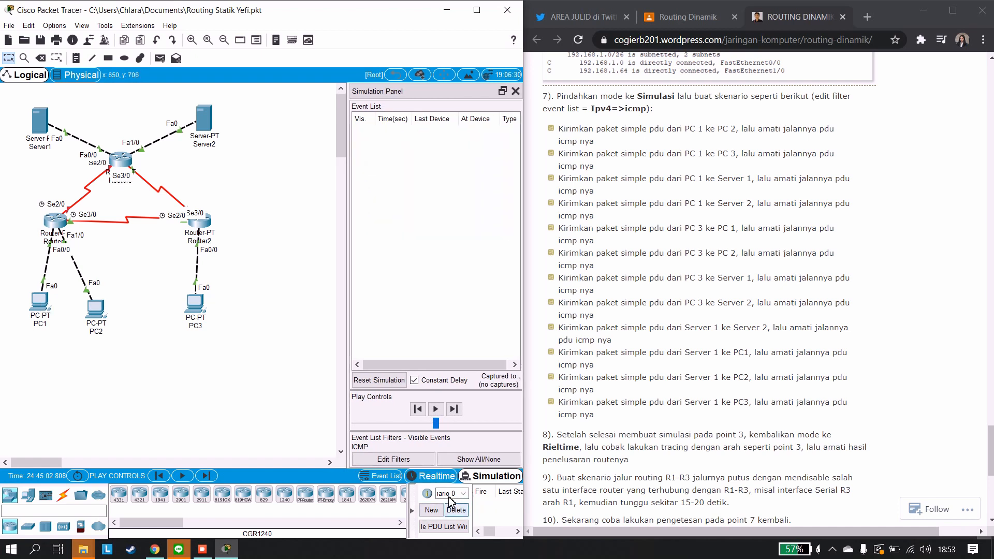
pyautogui.click(434, 472)
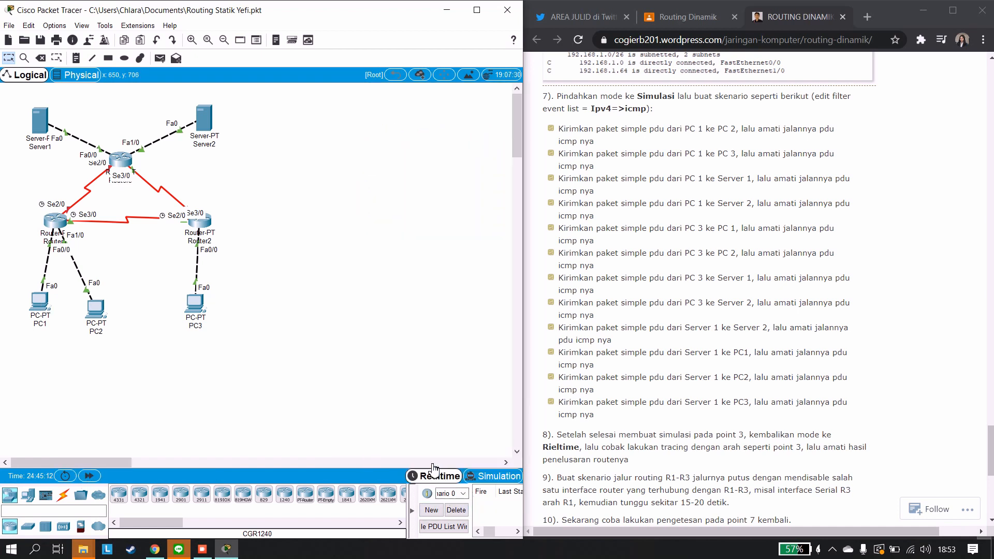